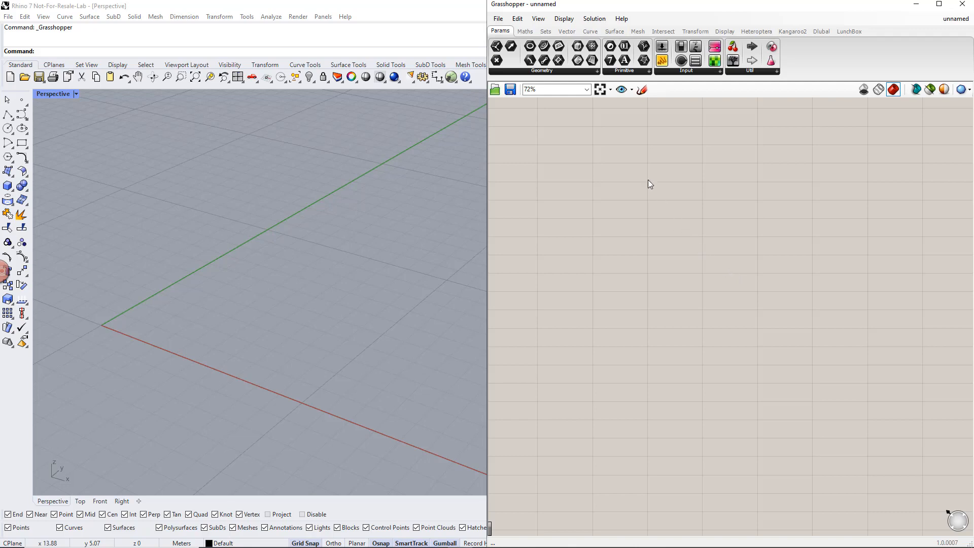
# - Place a Construct Point component in the middle of the Grasshopper canvas
pyautogui.click(568, 32)
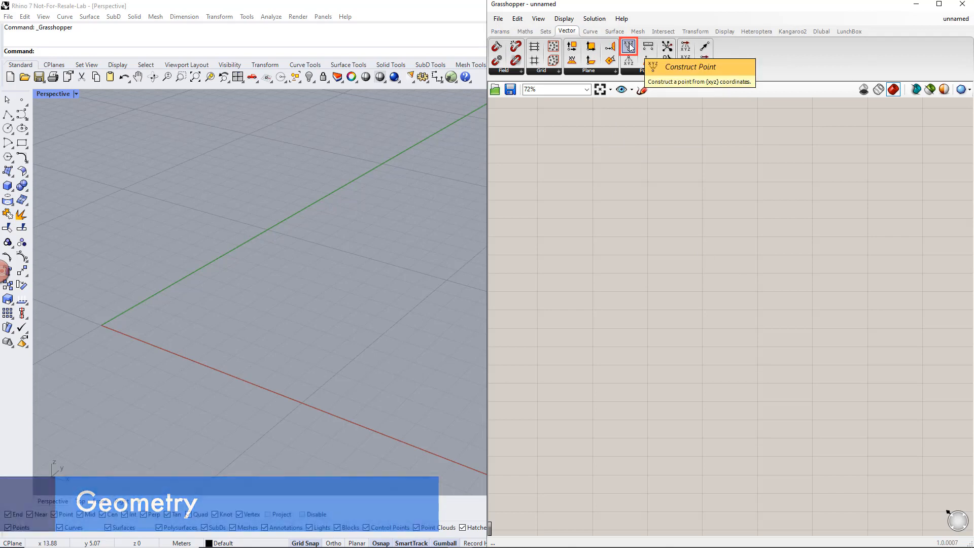
pyautogui.moveTo(629, 44); pyautogui.dragTo(711, 172)
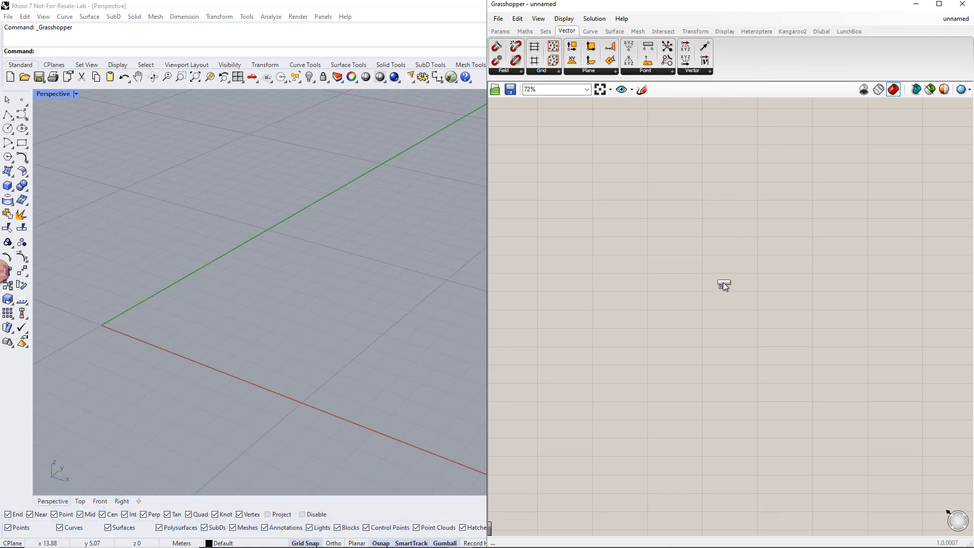
pyautogui.moveTo(723, 282); pyautogui.dragTo(722, 282)
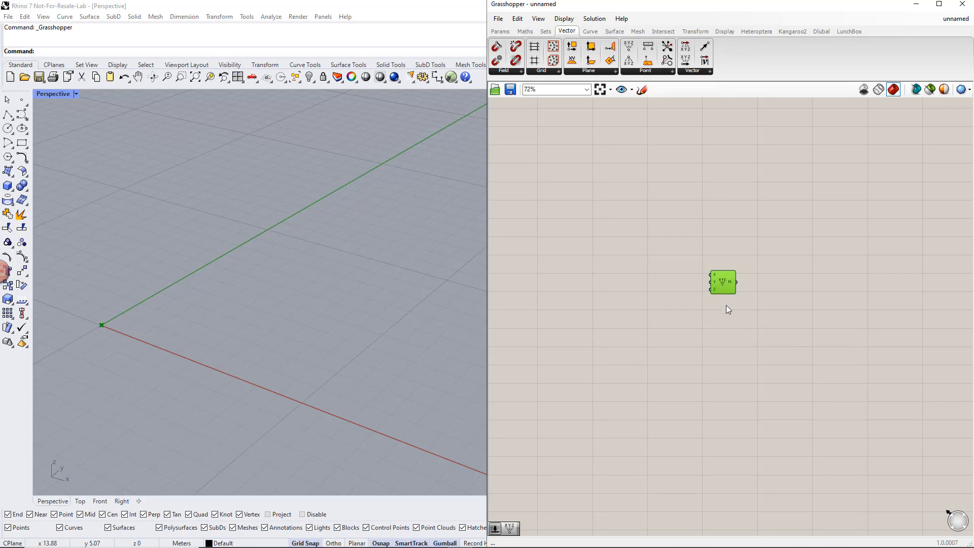
pyautogui.click(726, 305)
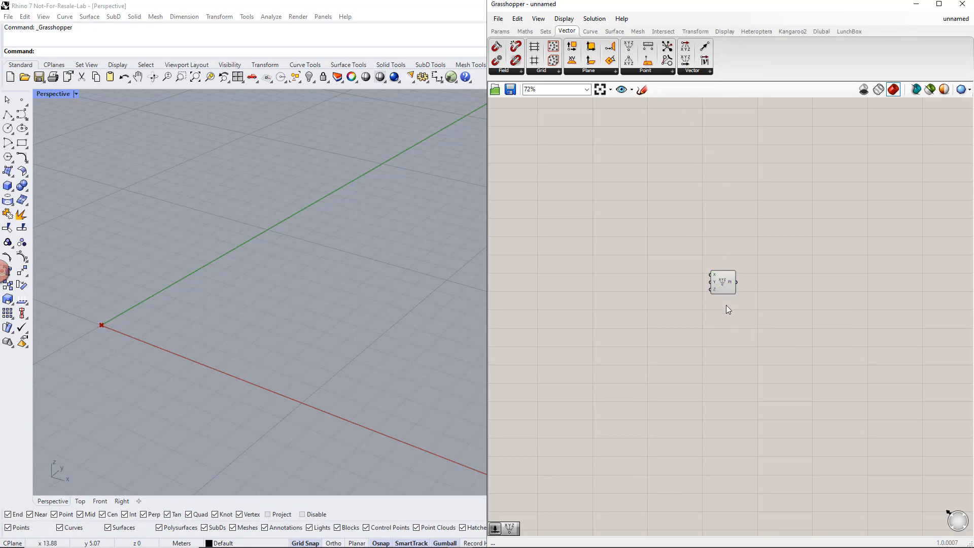
pyautogui.keyDown('alt'); pyautogui.click(724, 285); pyautogui.keyUp('alt')
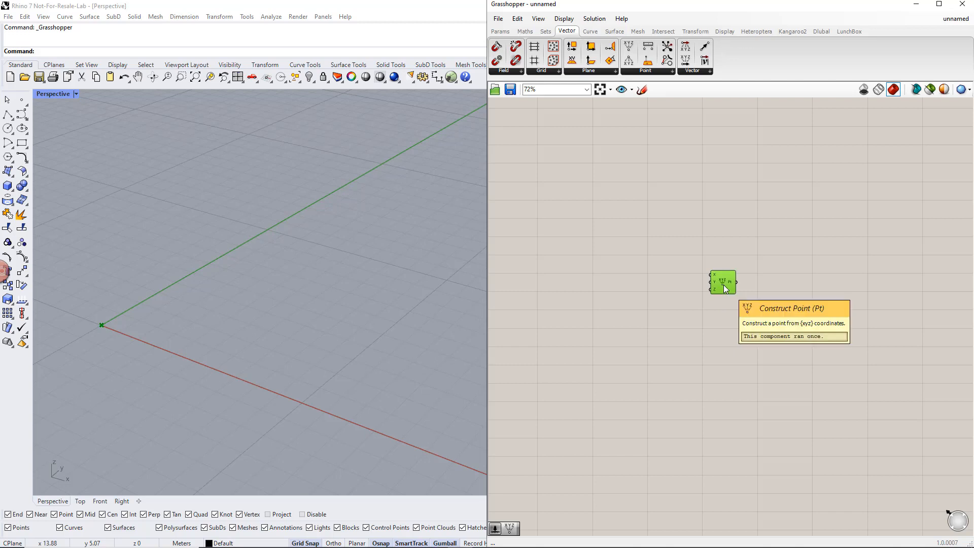
# - Make three copies of the Construct Point component, stacked in a column below the original
pyautogui.keyDown('alt'); pyautogui.moveTo(723, 284); pyautogui.dragTo(724, 290); pyautogui.keyUp('alt')
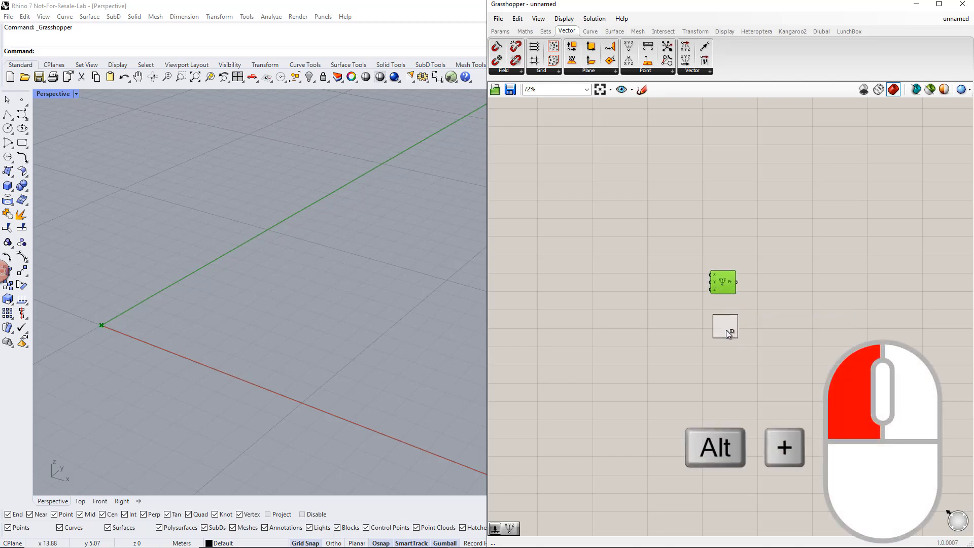
pyautogui.keyDown('alt'); pyautogui.moveTo(725, 329); pyautogui.dragTo(730, 388); pyautogui.keyUp('alt')
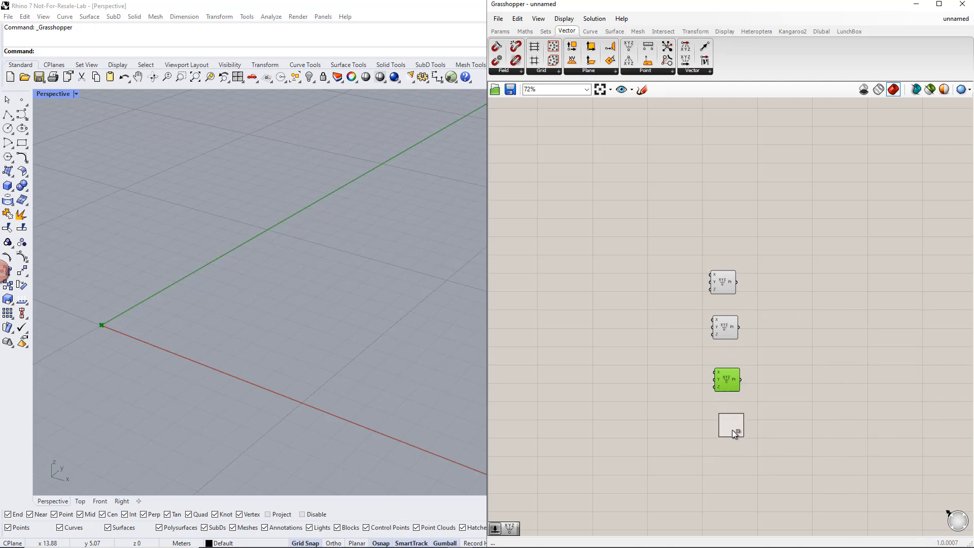
pyautogui.keyDown('alt'); pyautogui.moveTo(731, 431); pyautogui.dragTo(731, 434); pyautogui.keyUp('alt')
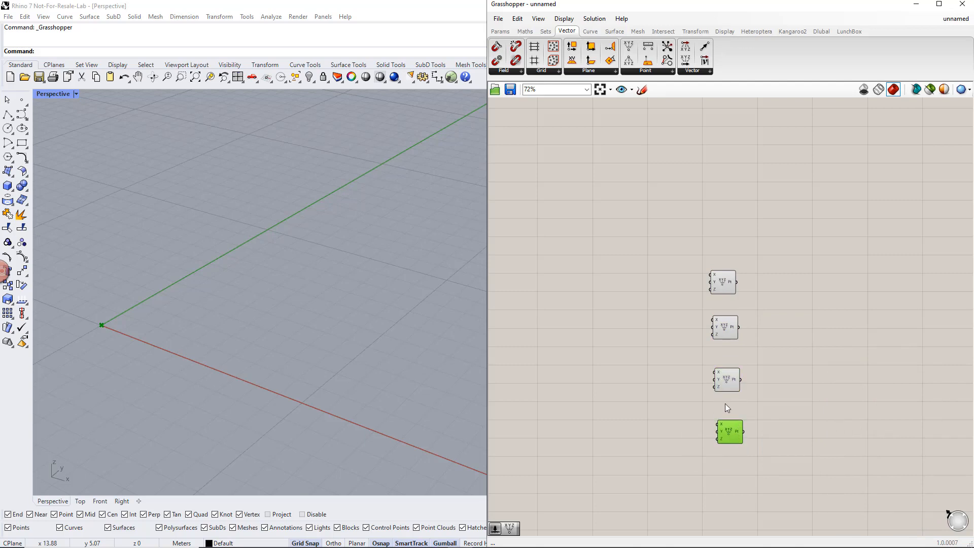
# - Add a 1 to 10 number slider, connect it to the second point's X input, and name it Length
pyautogui.scroll(1, 725, 403)
pyautogui.moveTo(670, 405); pyautogui.dragTo(698, 370, button='right')
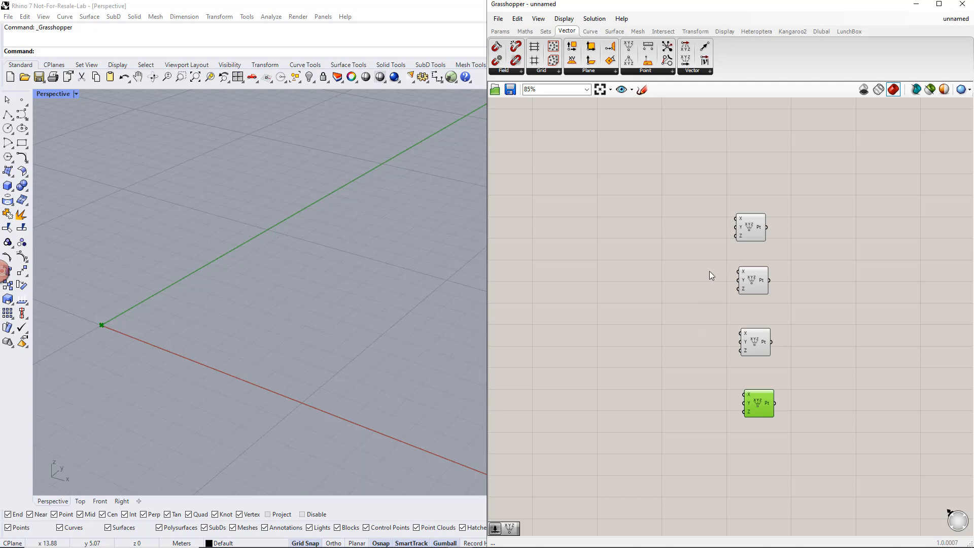
pyautogui.doubleClick(663, 272)
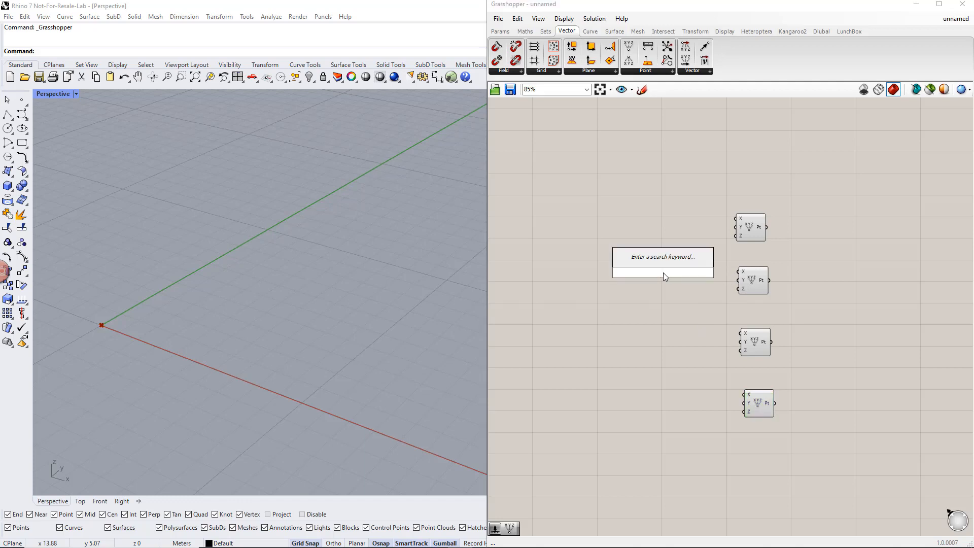
pyautogui.write('1..10')
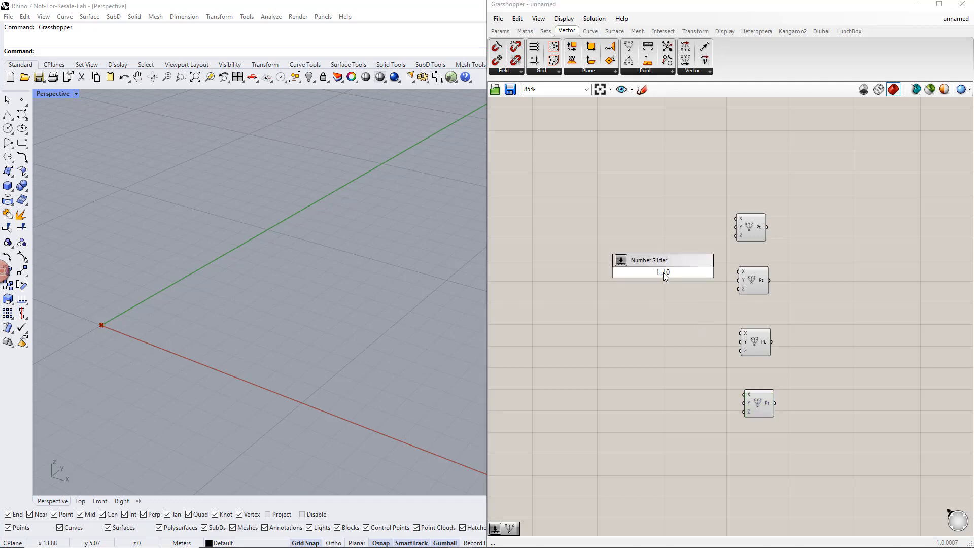
pyautogui.press('Return')
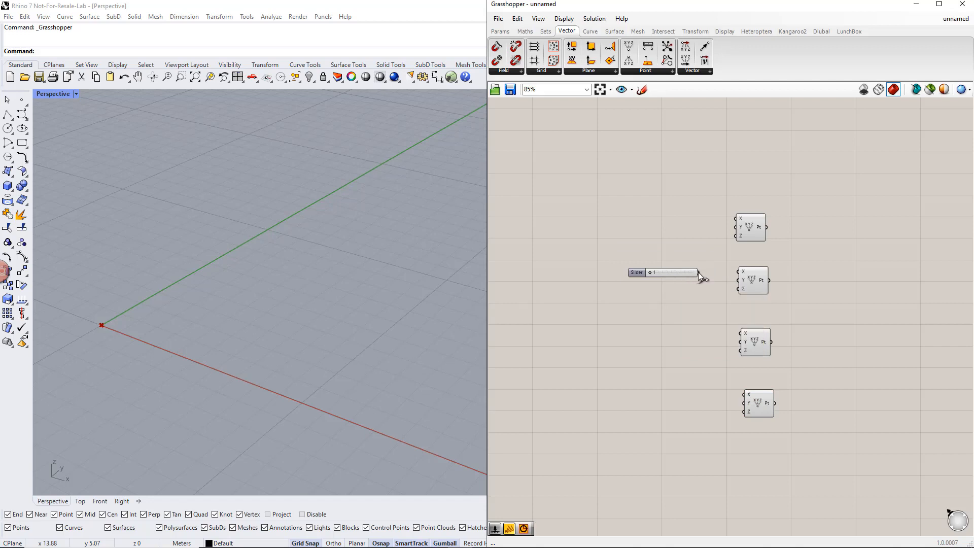
pyautogui.moveTo(734, 273); pyautogui.dragTo(737, 272)
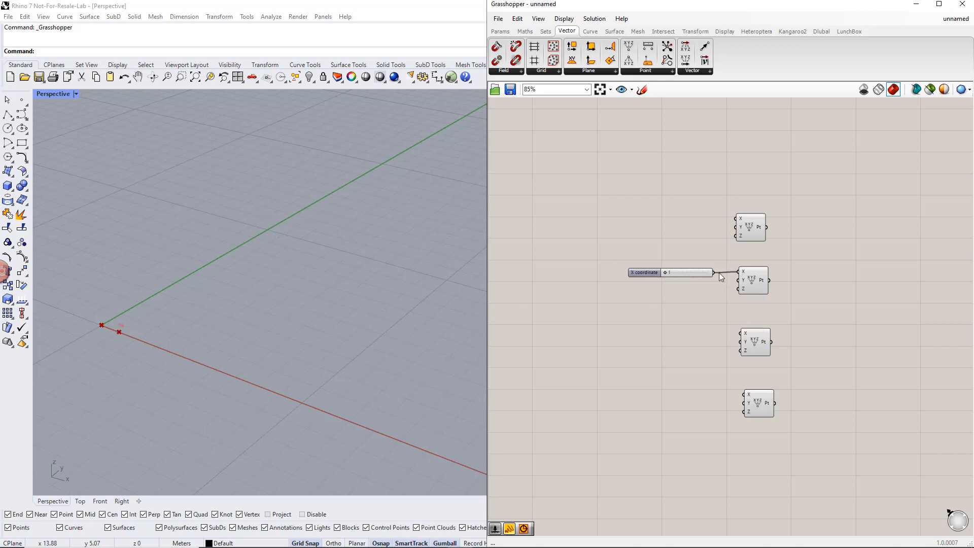
pyautogui.rightClick(644, 270)
pyautogui.write('Length')
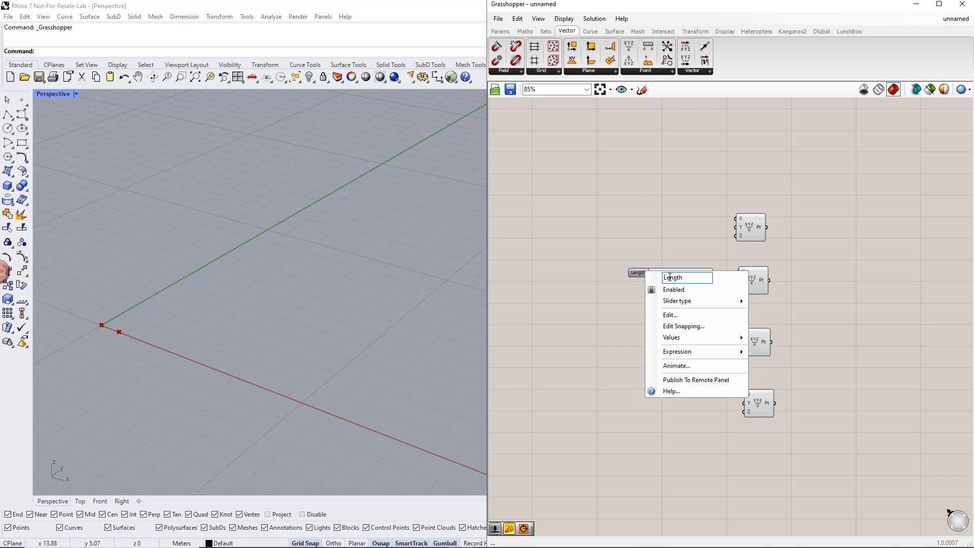
pyautogui.press('Return')
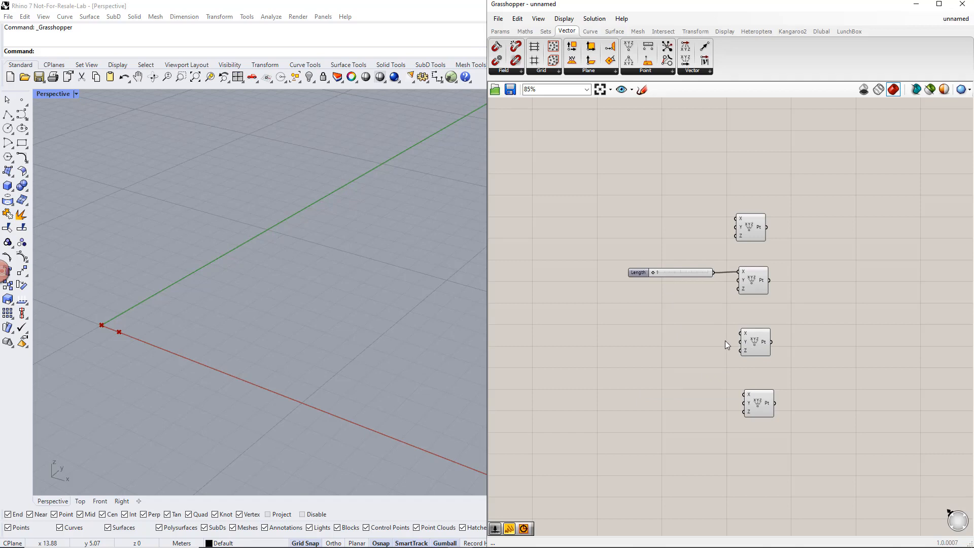
# - Add a 1..10 number slider, connect it to the third point's Y input, and name it Width
pyautogui.doubleClick(661, 342)
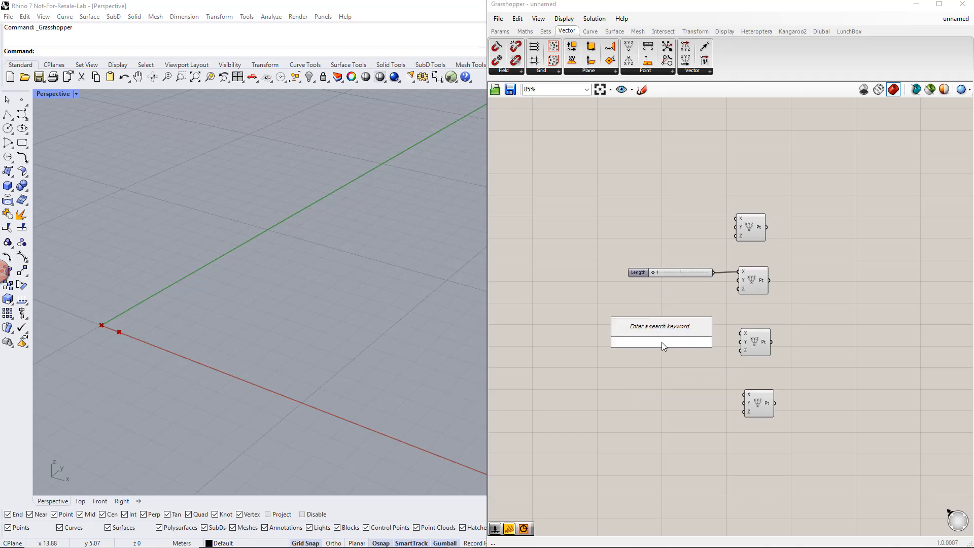
pyautogui.write('1..10')
pyautogui.press('Return')
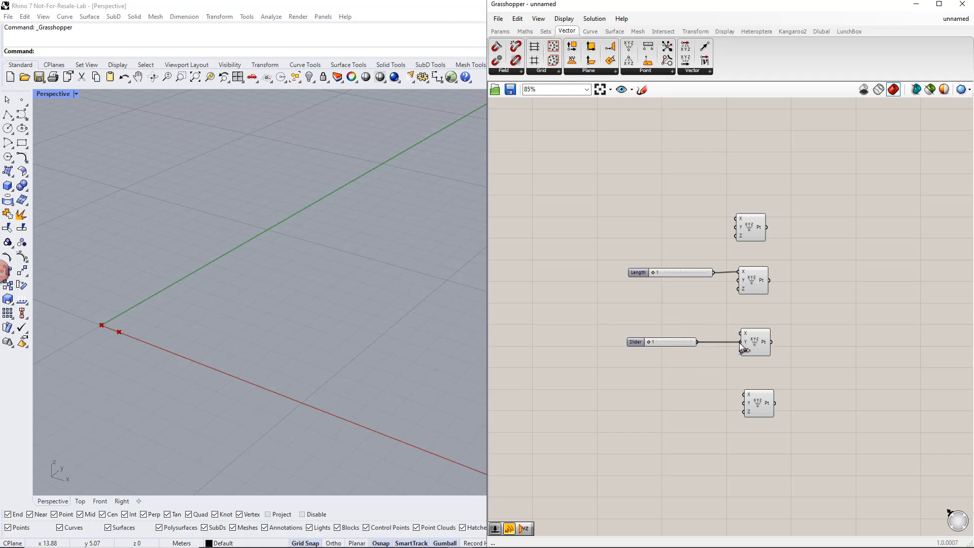
pyautogui.rightClick(646, 342)
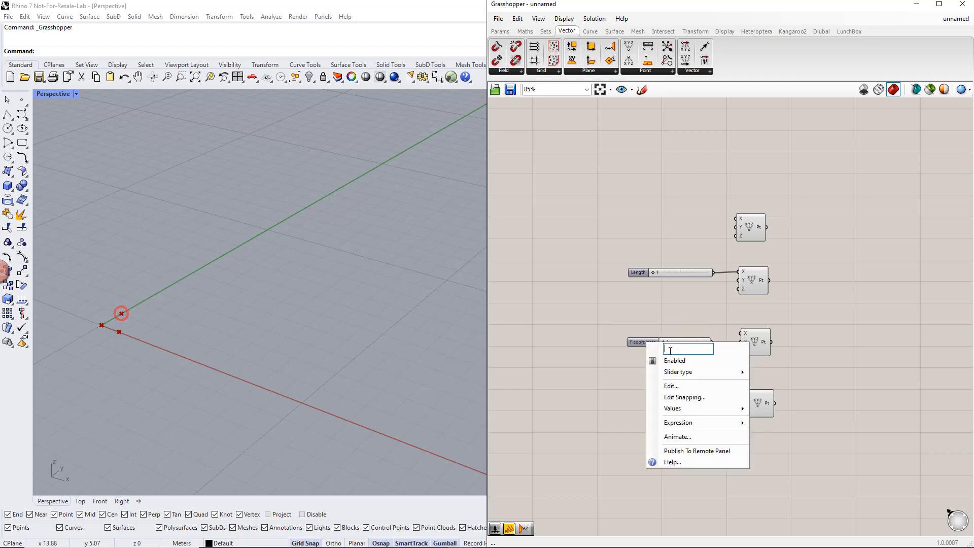
pyautogui.write('Width')
pyautogui.press('Return')
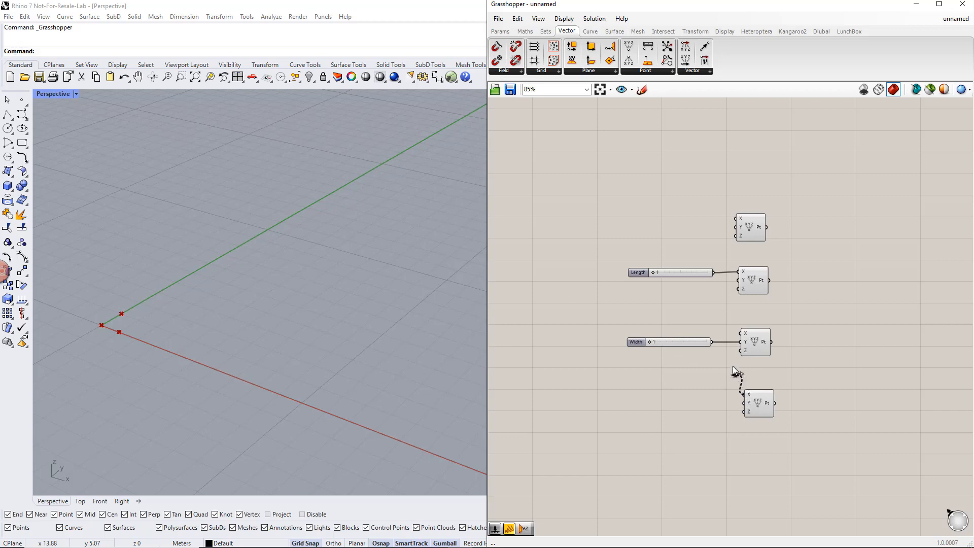
# - Wire Length to X and Width to Y of the fourth point, and shift all four point components slightly away from the sliders
pyautogui.moveTo(732, 366); pyautogui.dragTo(714, 276)
pyautogui.moveTo(742, 403); pyautogui.dragTo(716, 348)
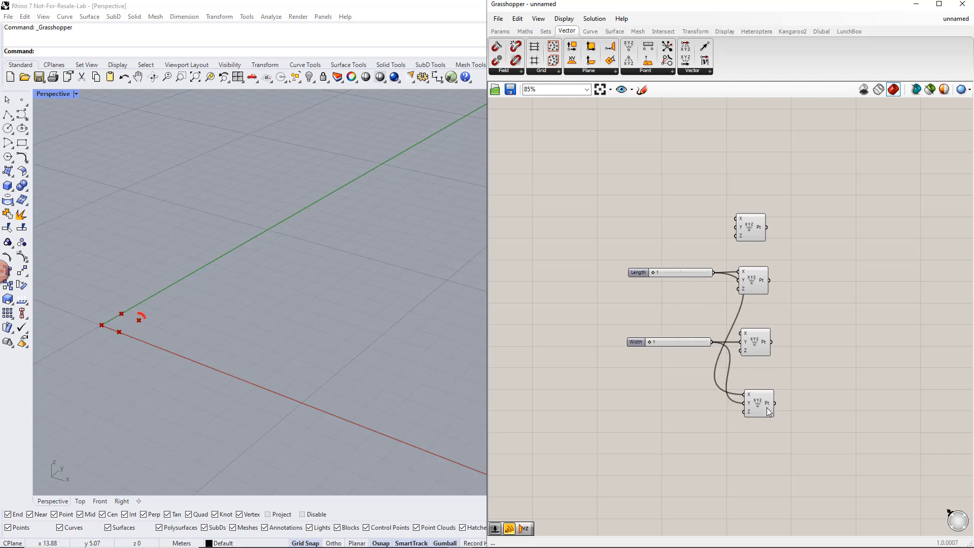
pyautogui.moveTo(794, 431); pyautogui.dragTo(777, 230)
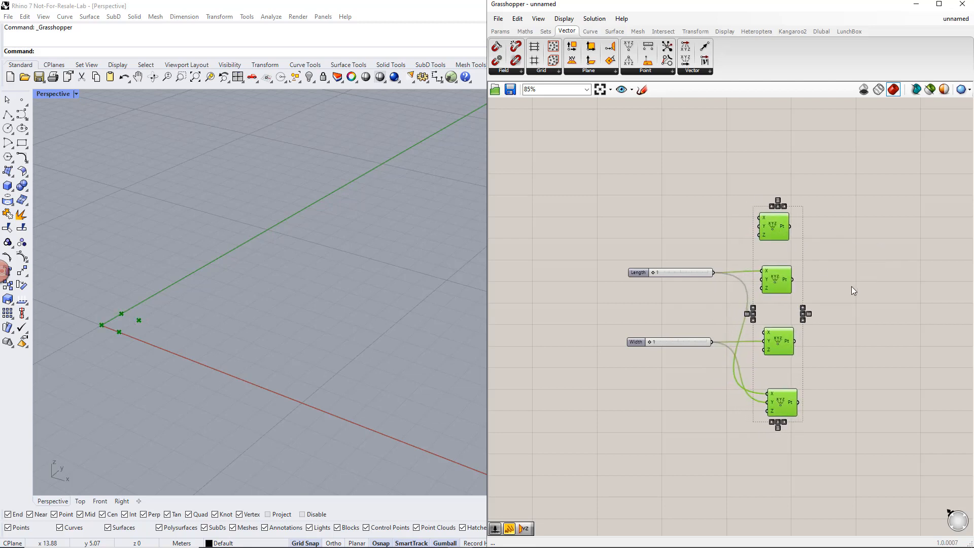
pyautogui.click(852, 288)
# - Place a 4Point Surface component beside the column of Construct Point components
pyautogui.moveTo(879, 310); pyautogui.dragTo(769, 306, button='right')
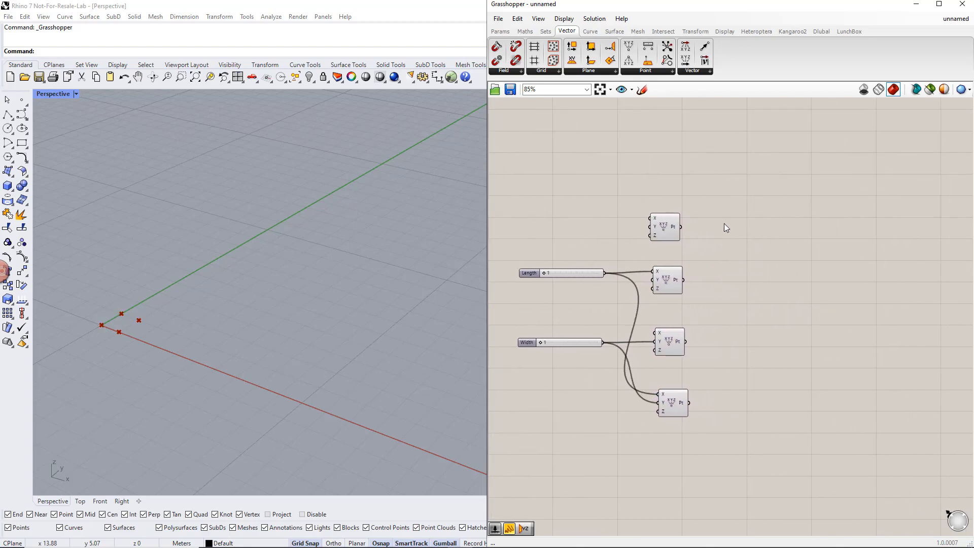
pyautogui.click(614, 31)
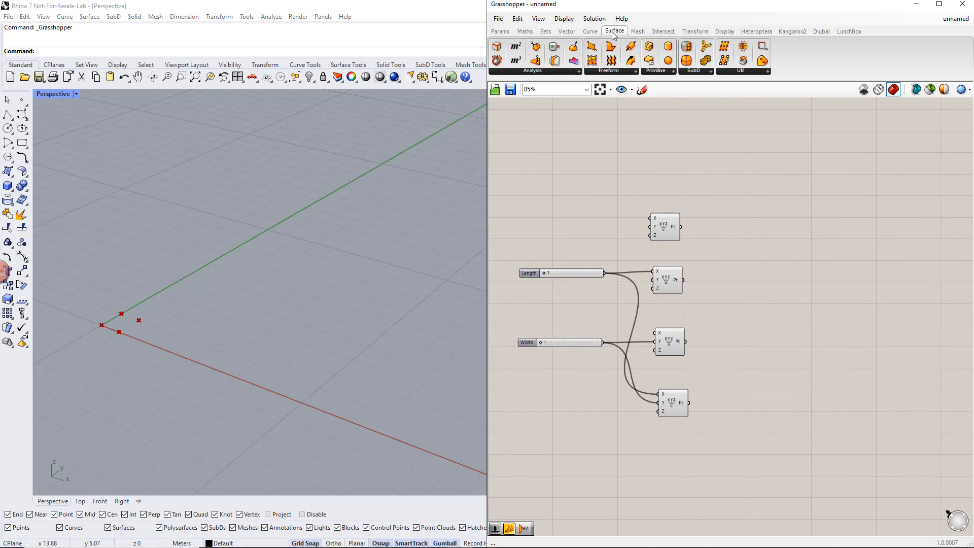
pyautogui.click(610, 71)
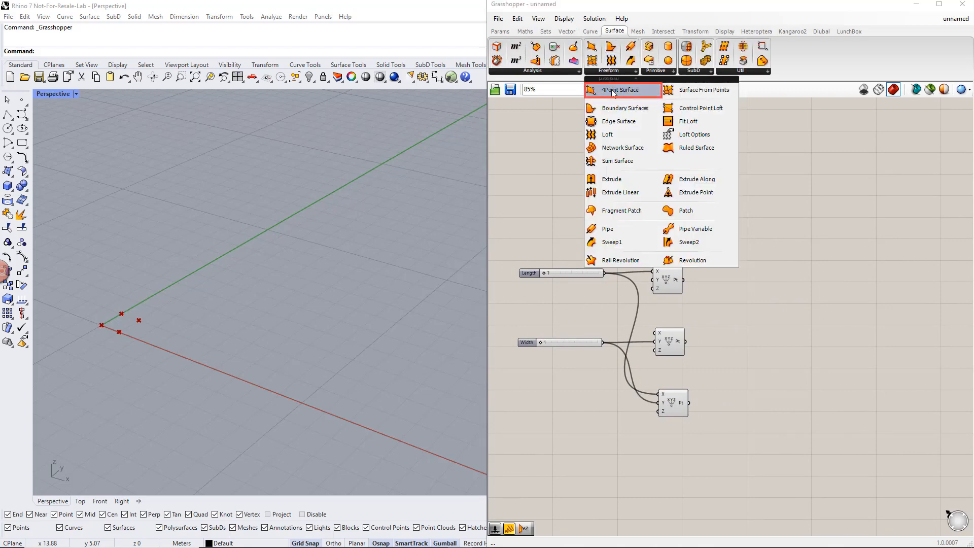
pyautogui.moveTo(614, 92); pyautogui.dragTo(646, 151)
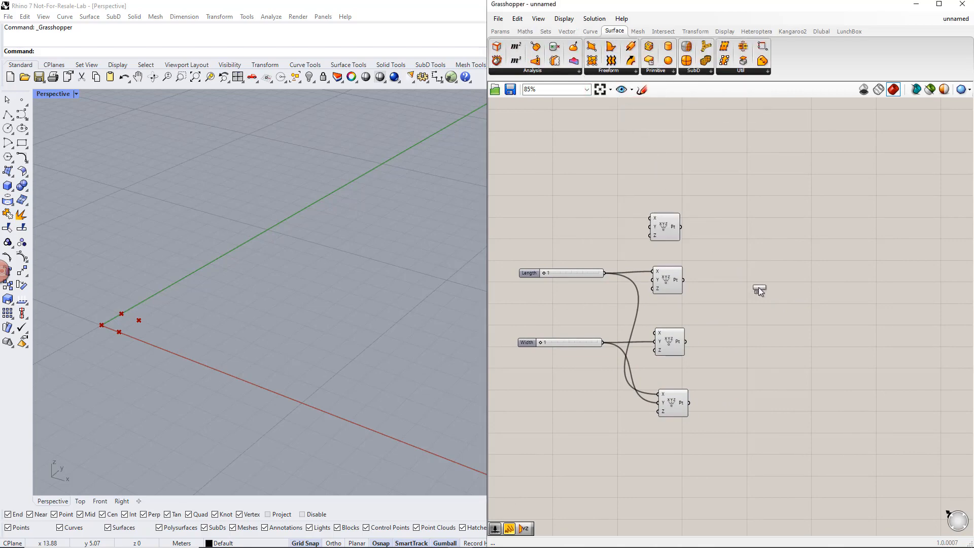
pyautogui.moveTo(771, 306); pyautogui.dragTo(771, 306)
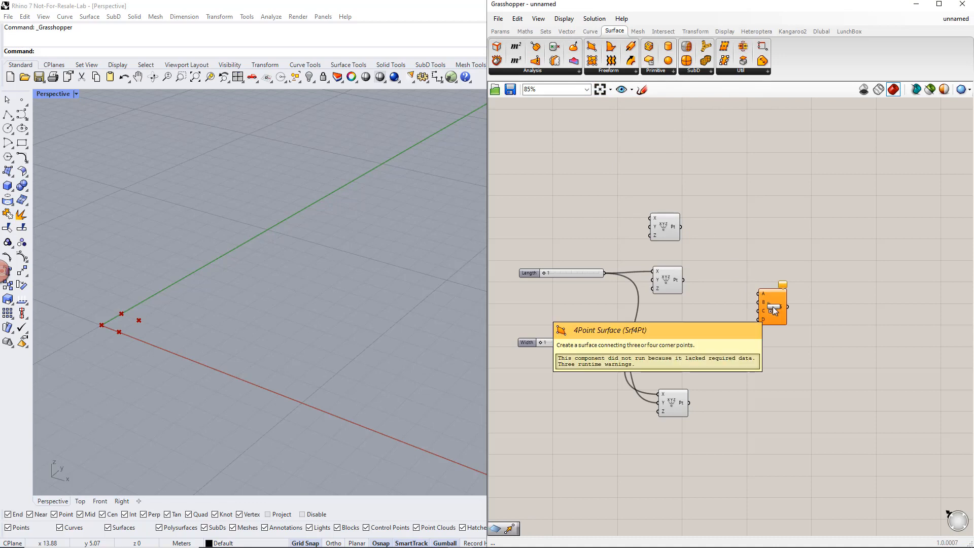
# - Connect the first, second, fourth and third points to inputs A, B, C and D of the 4Point Surface
pyautogui.click(672, 232)
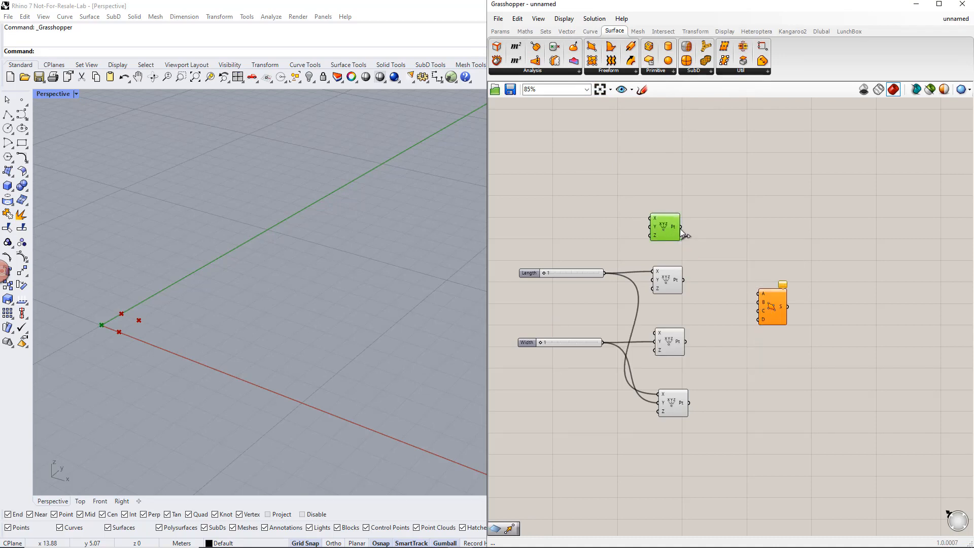
pyautogui.moveTo(680, 227); pyautogui.dragTo(757, 293)
pyautogui.click(672, 277)
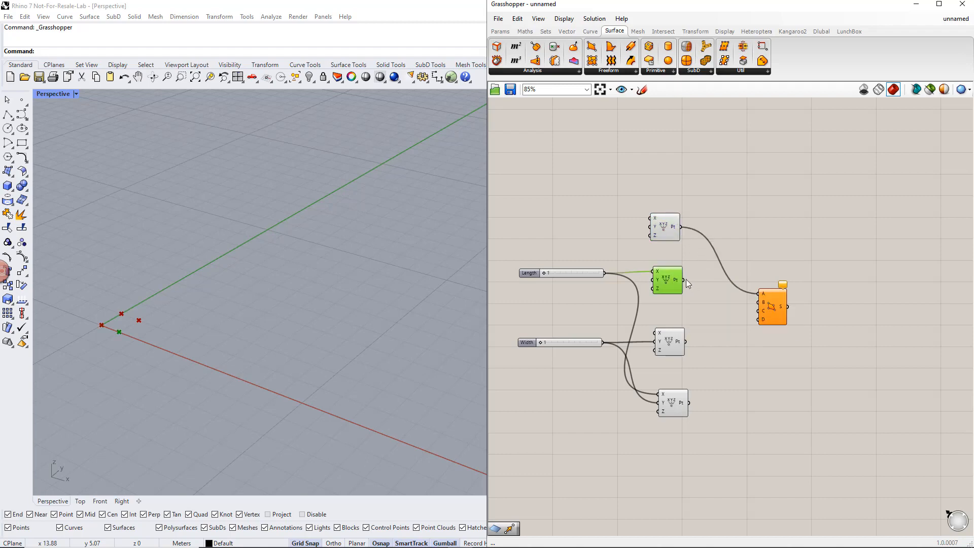
pyautogui.moveTo(683, 280); pyautogui.dragTo(757, 302)
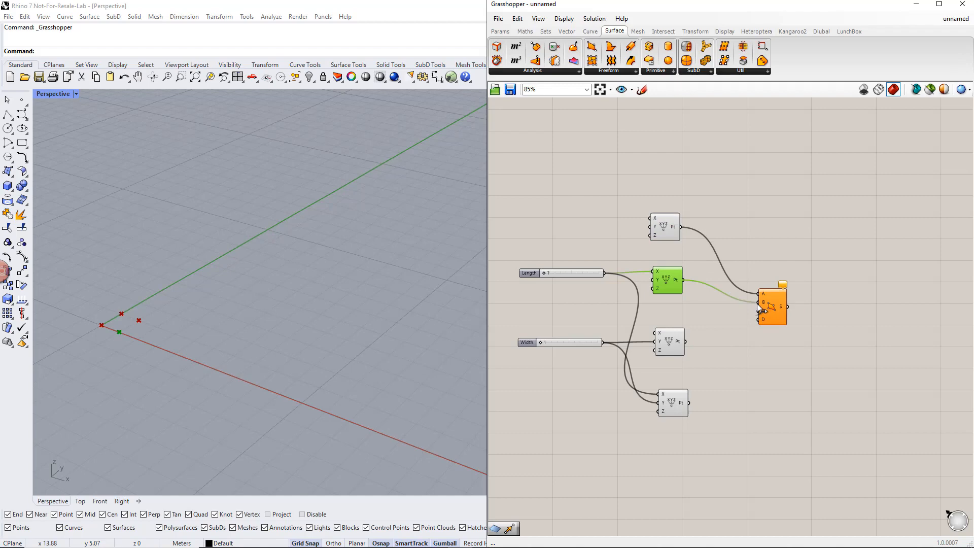
pyautogui.click(674, 343)
pyautogui.click(682, 407)
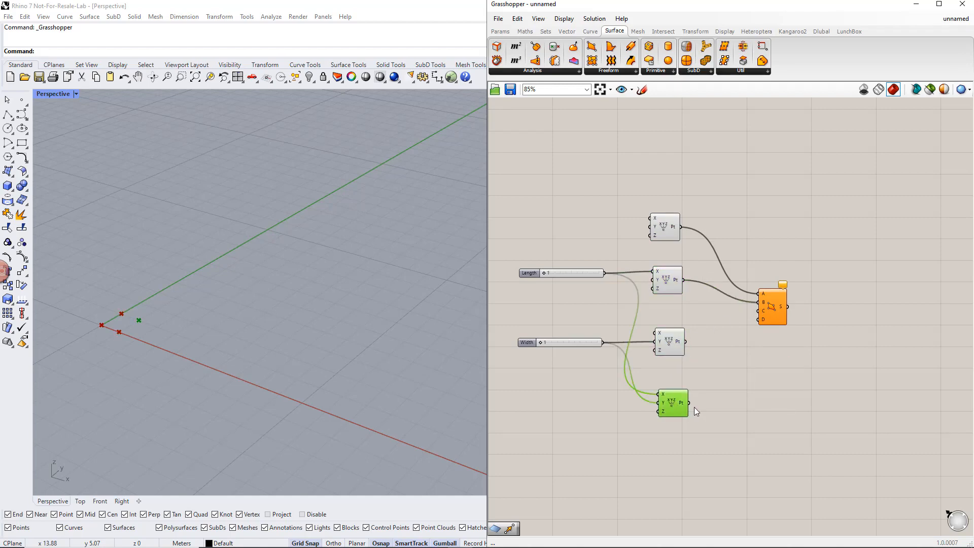
pyautogui.moveTo(688, 403); pyautogui.dragTo(758, 310)
pyautogui.moveTo(686, 341); pyautogui.dragTo(758, 319)
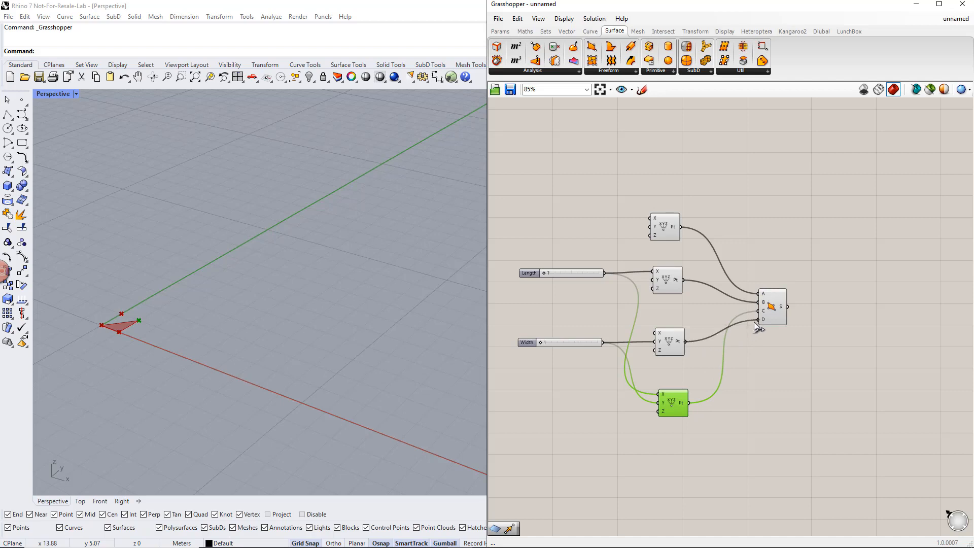
pyautogui.moveTo(798, 343); pyautogui.dragTo(778, 281)
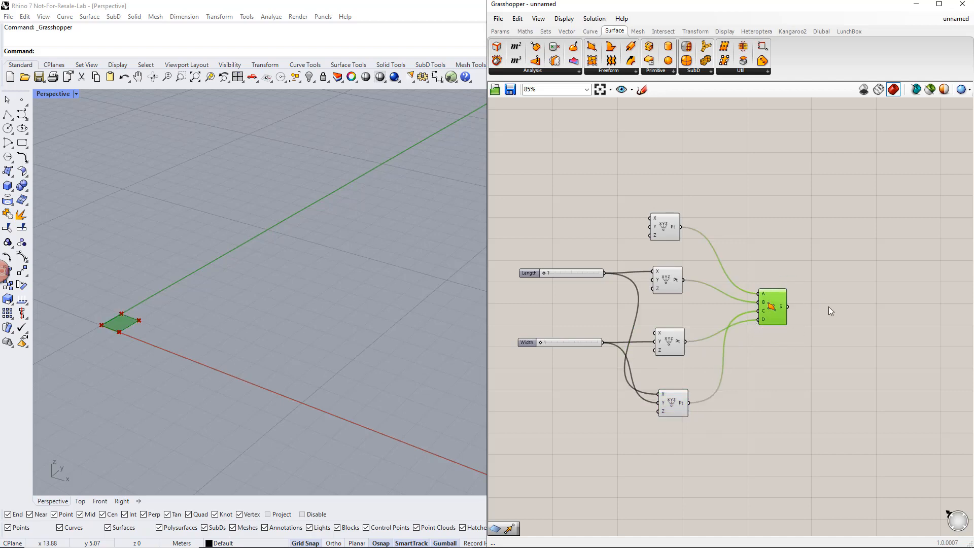
pyautogui.click(829, 307)
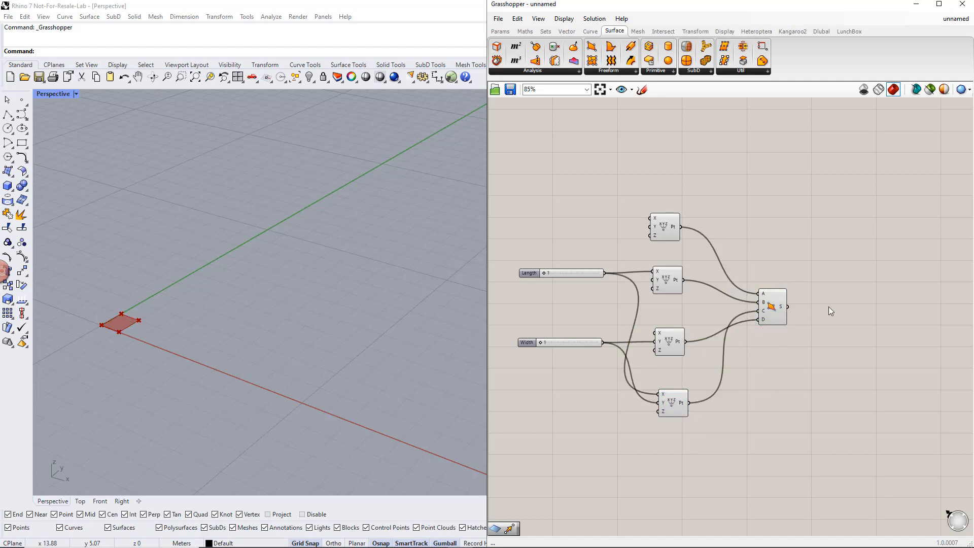
# - Add a Deconstruct Brep component and feed the 4Point Surface output into its B input
pyautogui.click(572, 72)
pyautogui.moveTo(849, 311); pyautogui.dragTo(812, 313)
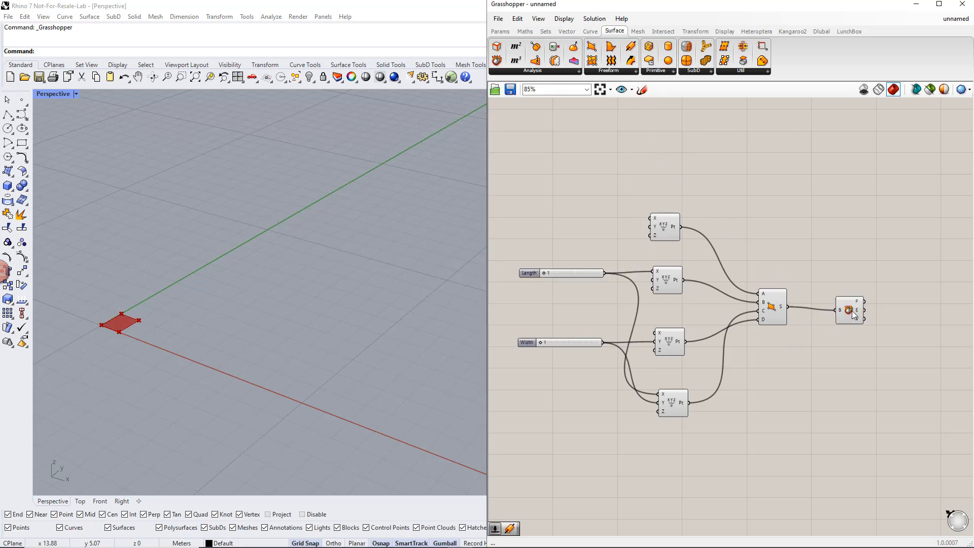
pyautogui.click(851, 311)
pyautogui.moveTo(870, 330); pyautogui.dragTo(780, 325, button='right')
pyautogui.click(807, 319)
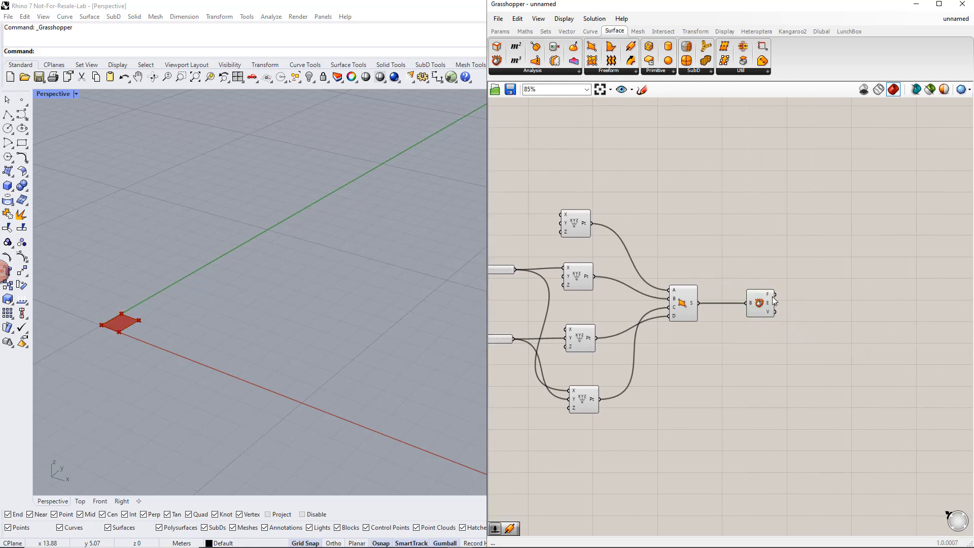
# - Collect the Deconstruct Brep faces output in a surface container and its edges output in a line container
pyautogui.moveTo(770, 296)
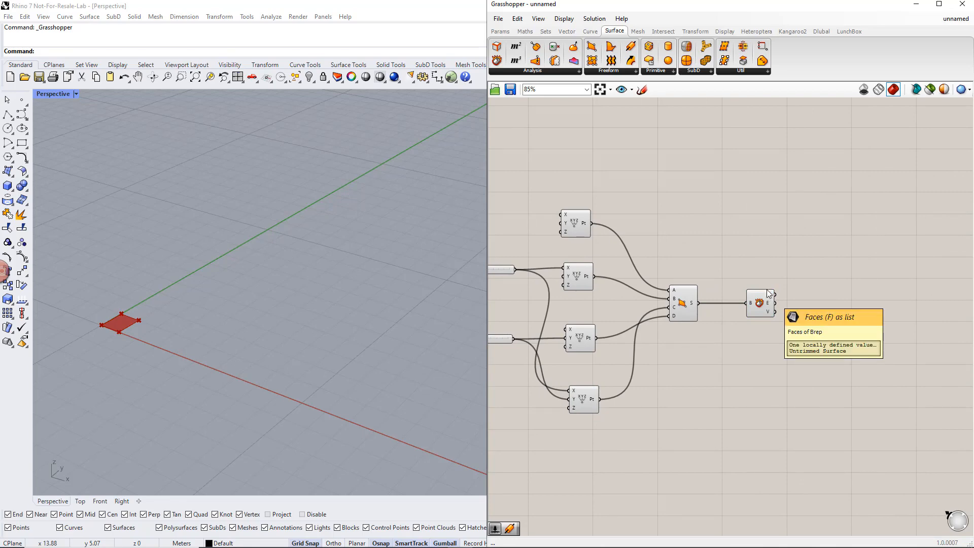
pyautogui.click(500, 31)
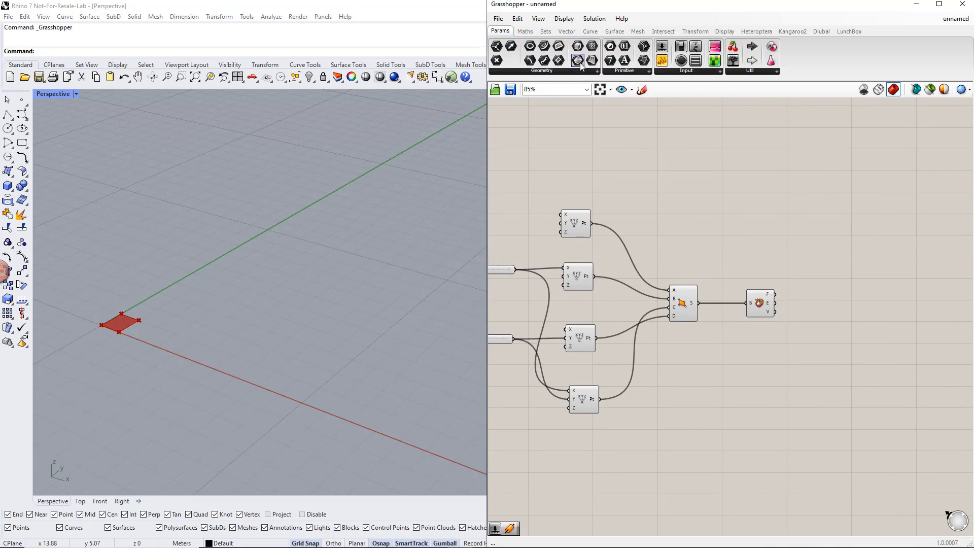
pyautogui.moveTo(581, 65); pyautogui.dragTo(753, 208)
pyautogui.moveTo(821, 269); pyautogui.dragTo(810, 271)
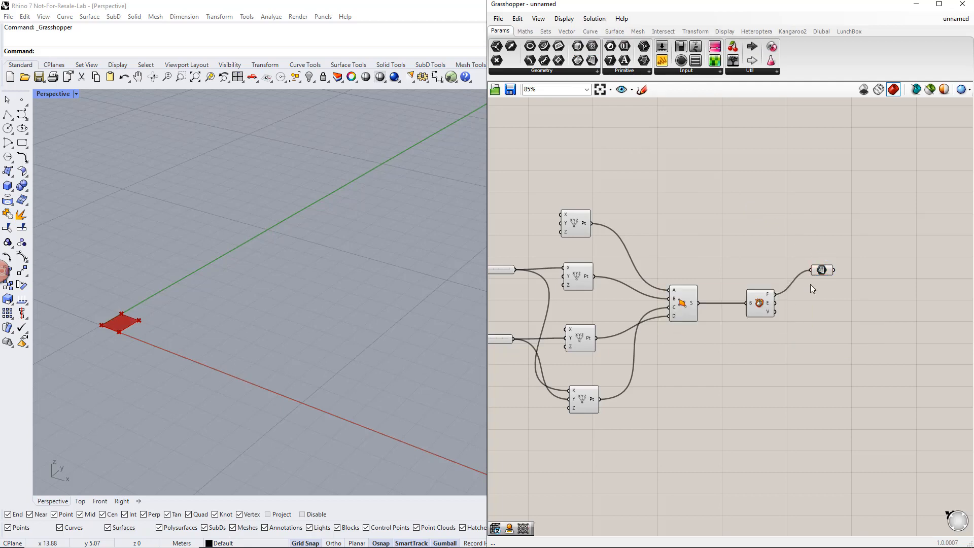
pyautogui.moveTo(768, 303)
pyautogui.moveTo(821, 302)
pyautogui.mouseDown()
pyautogui.moveTo(795, 305)
pyautogui.moveTo(811, 303)
pyautogui.mouseUp()
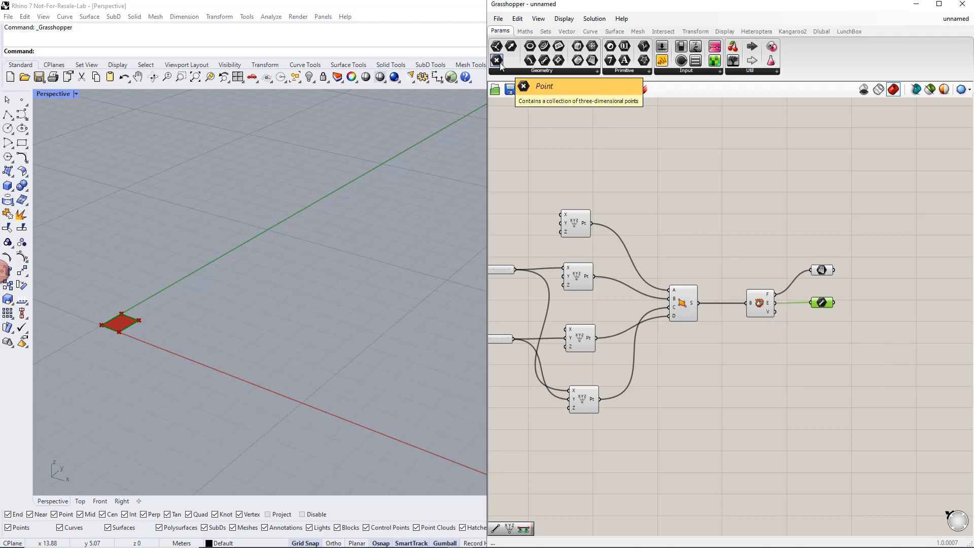
# - Add a Point container below the other two and feed it from the Deconstruct Brep V output
pyautogui.moveTo(497, 60); pyautogui.dragTo(729, 272)
pyautogui.moveTo(826, 334); pyautogui.dragTo(826, 333)
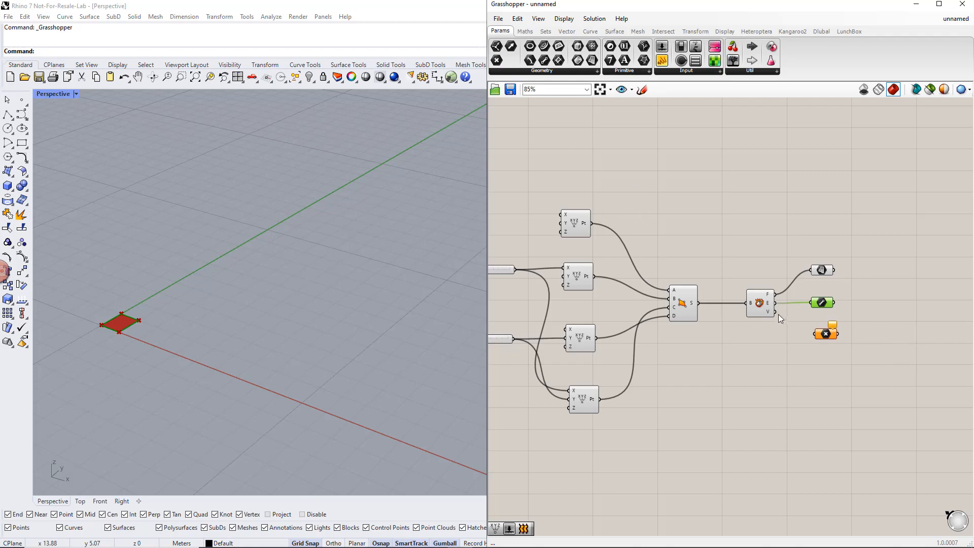
pyautogui.moveTo(776, 313); pyautogui.dragTo(814, 335)
pyautogui.click(825, 336)
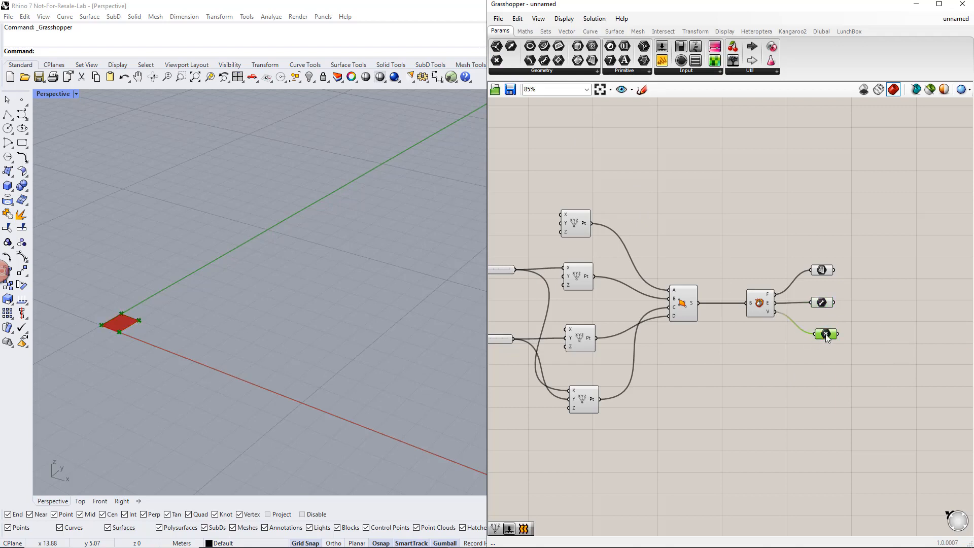
pyautogui.click(824, 304)
pyautogui.click(822, 271)
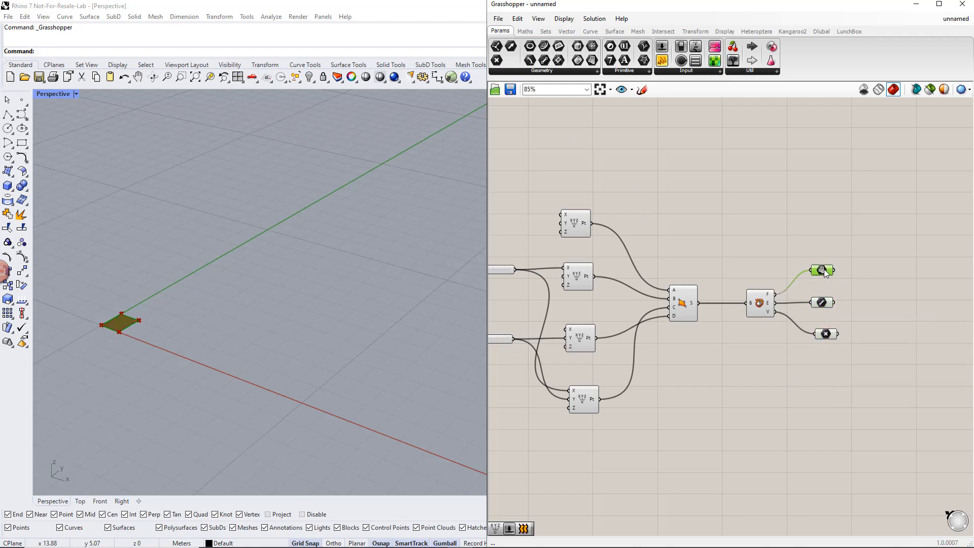
pyautogui.click(887, 309)
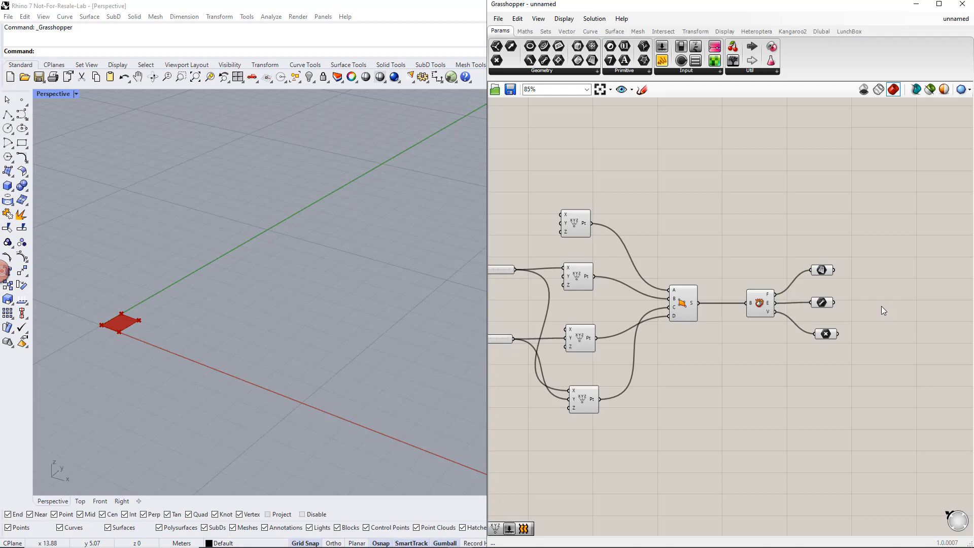
# - Place a Dlubal Surface component beyond the three containers and expand its additional inputs
pyautogui.moveTo(881, 303); pyautogui.dragTo(797, 300, button='right')
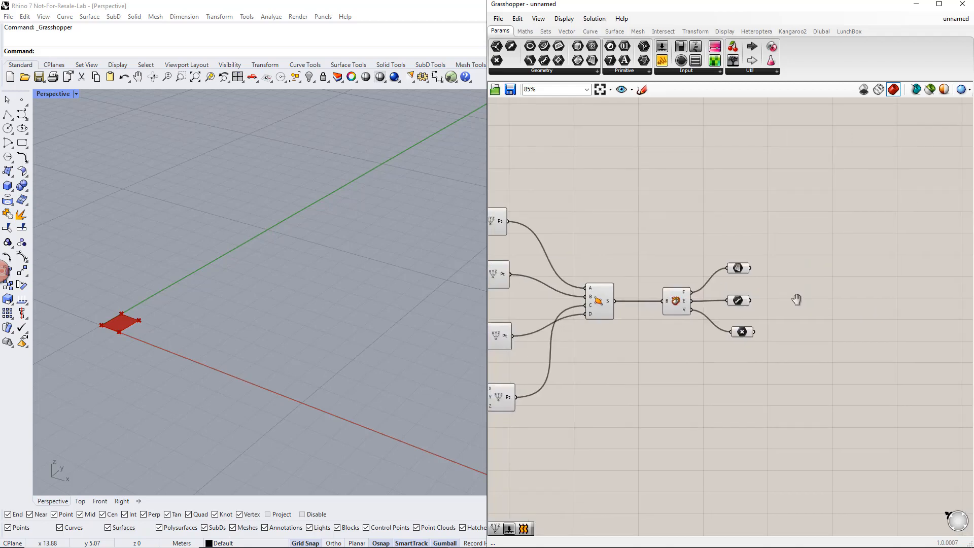
pyautogui.click(823, 33)
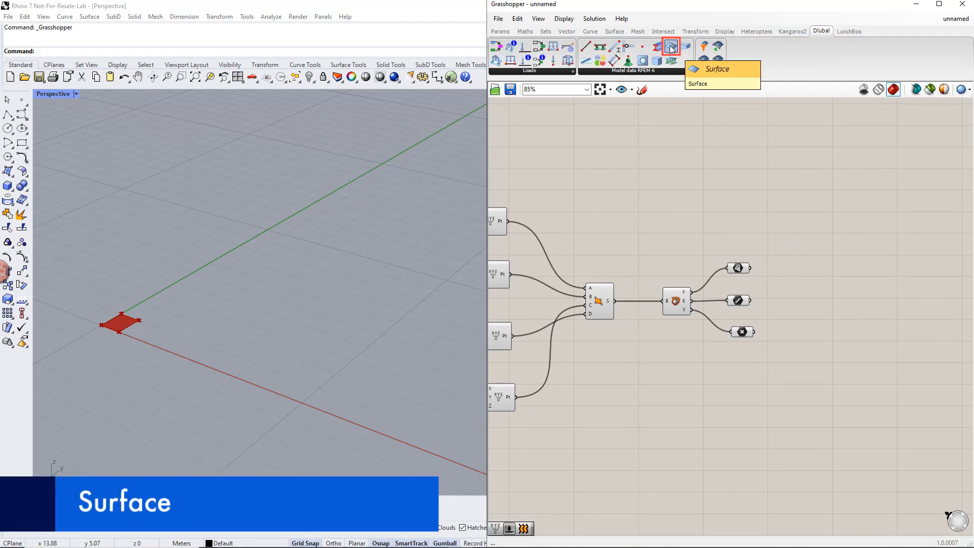
pyautogui.moveTo(672, 48); pyautogui.dragTo(910, 295)
pyautogui.moveTo(903, 363); pyautogui.dragTo(814, 337, button='right')
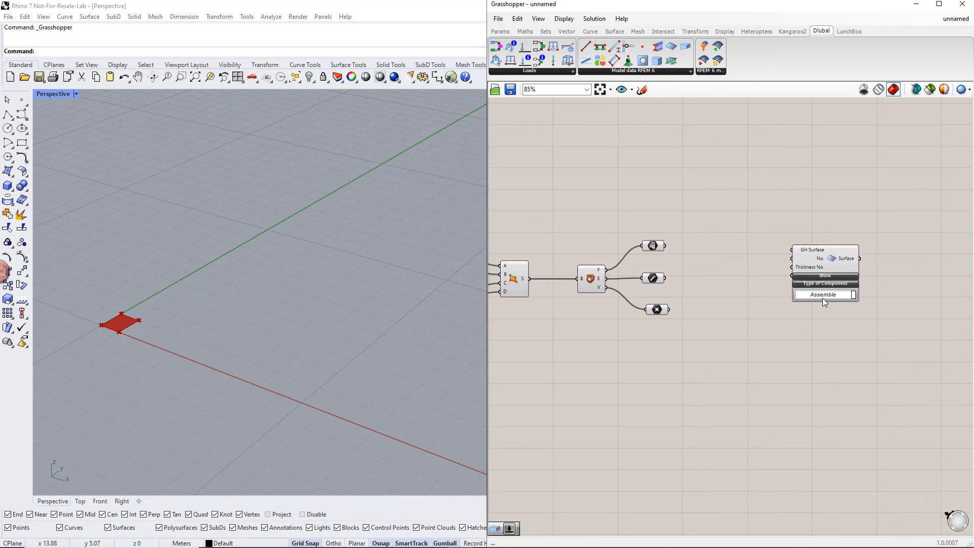
pyautogui.click(819, 274)
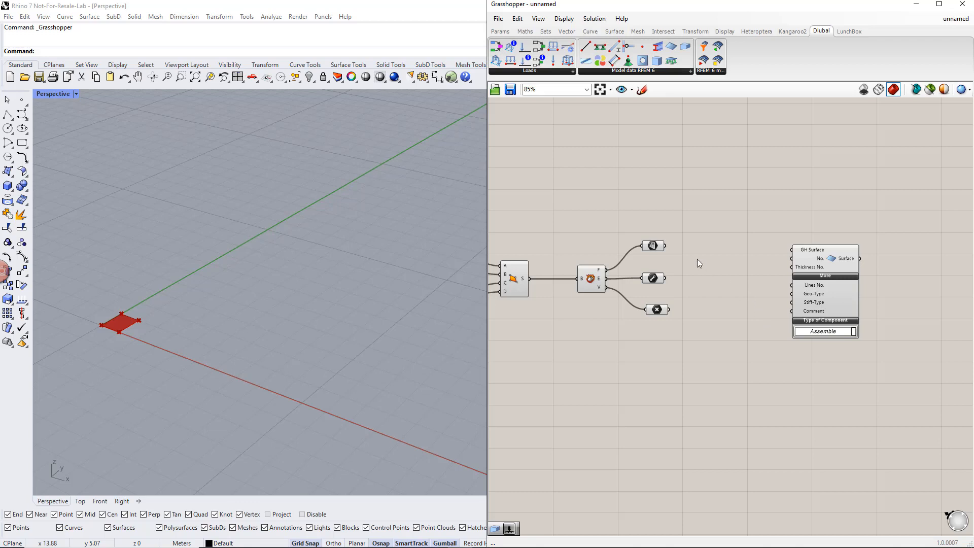
# - Connect the faces container to the GH Surface input and shift the Dlubal Surface component farther from the containers
pyautogui.moveTo(665, 246); pyautogui.dragTo(792, 250)
pyautogui.moveTo(821, 285); pyautogui.dragTo(867, 285)
pyautogui.click(816, 302)
pyautogui.moveTo(817, 303); pyautogui.dragTo(785, 300, button='right')
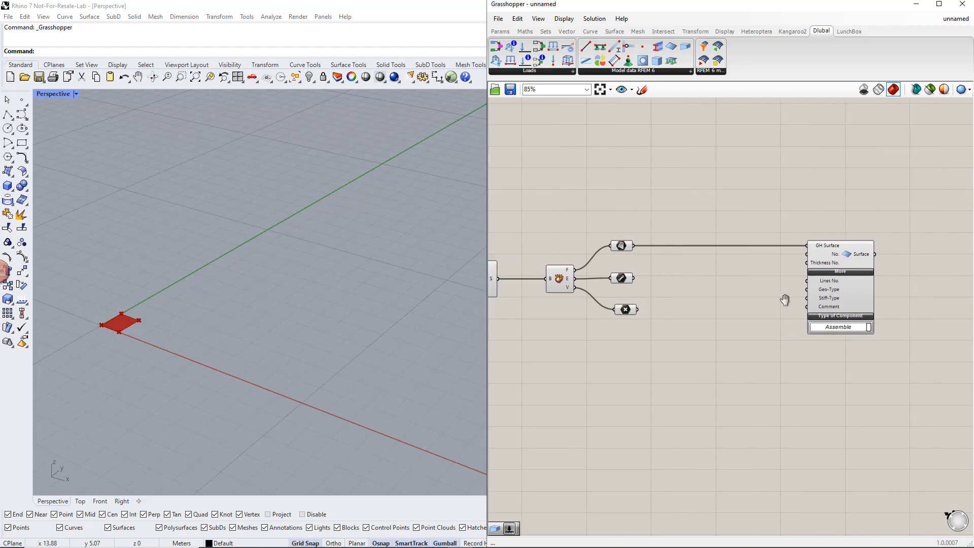
# - Add a slider with value 1, wire it to the Dlubal Surface No. input and position it above the component
pyautogui.doubleClick(761, 210)
pyautogui.write('1')
pyautogui.press('Return')
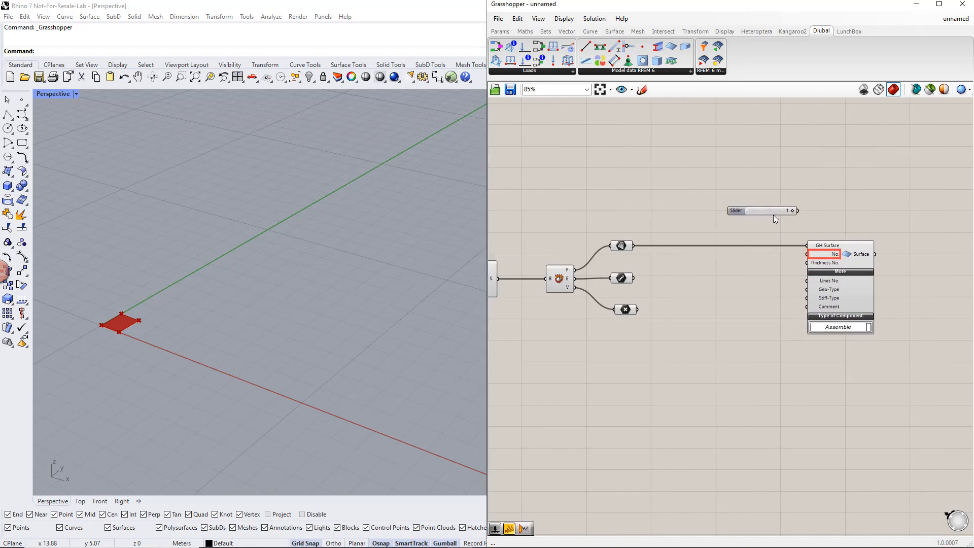
pyautogui.moveTo(797, 210); pyautogui.dragTo(806, 253)
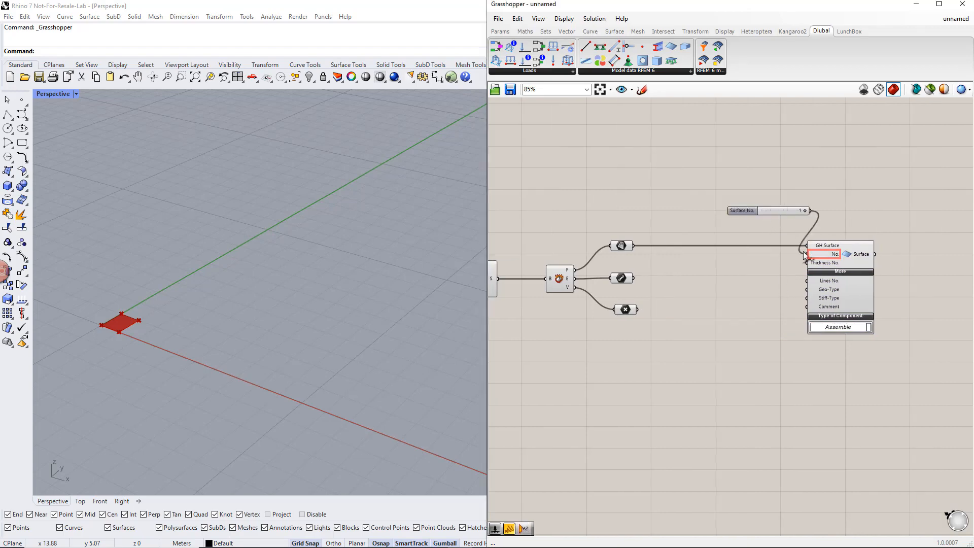
pyautogui.click(786, 210)
pyautogui.moveTo(733, 209); pyautogui.dragTo(731, 206)
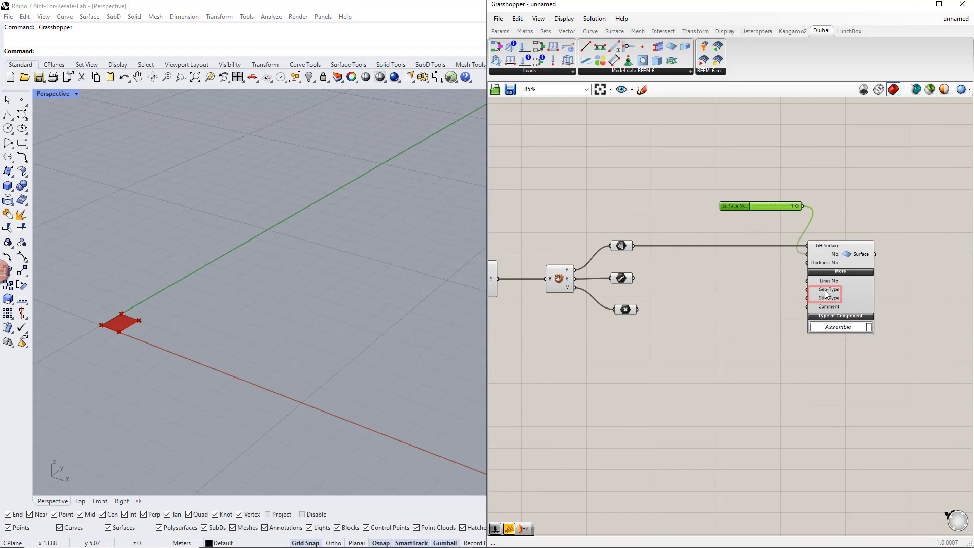
# - Add Value List components for the Geo-Type and Stiff-Type inputs of the Dlubal Surface component
pyautogui.doubleClick(742, 295)
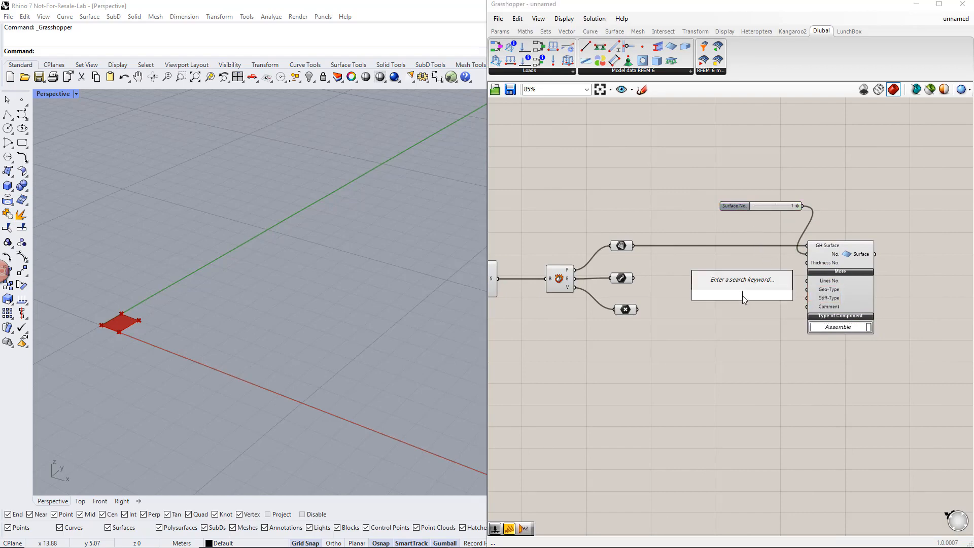
pyautogui.write('value')
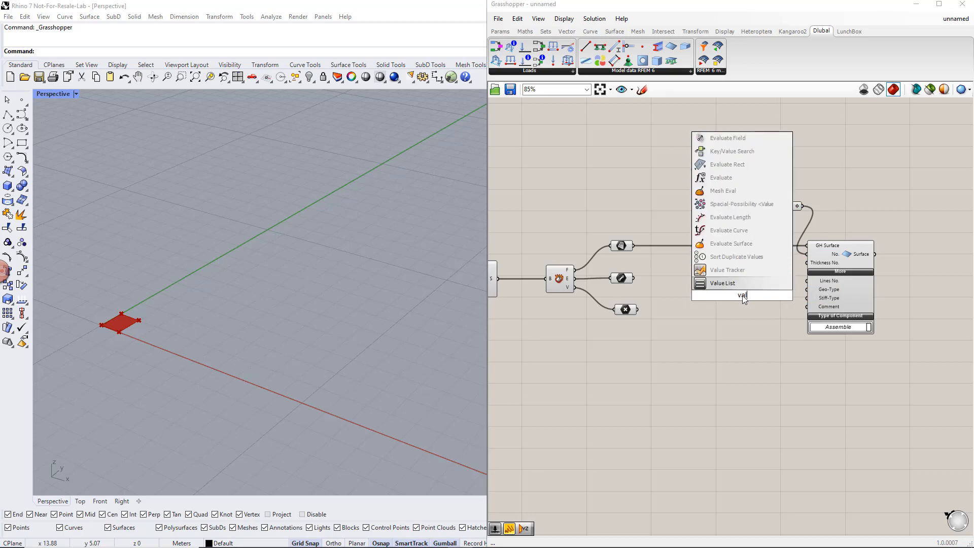
pyautogui.click(745, 274)
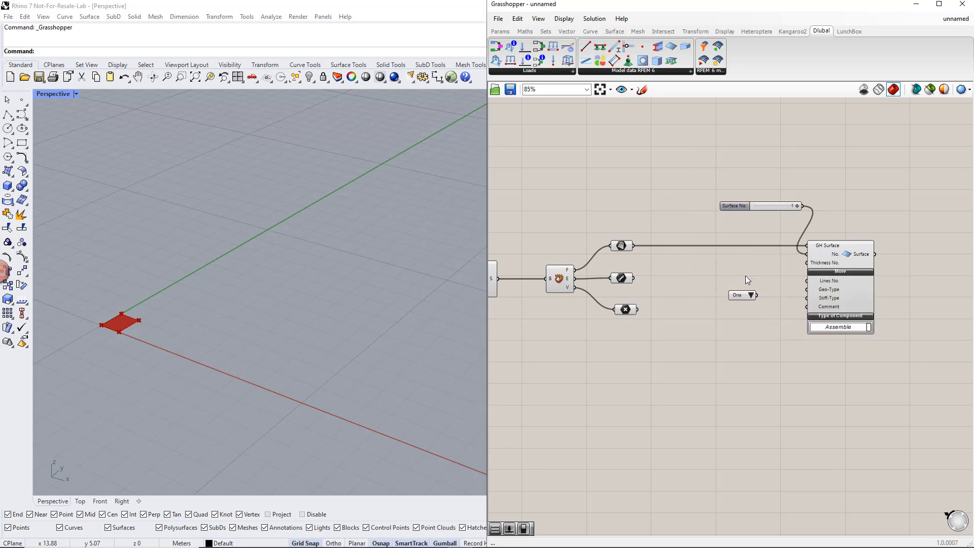
pyautogui.moveTo(756, 297); pyautogui.dragTo(806, 297)
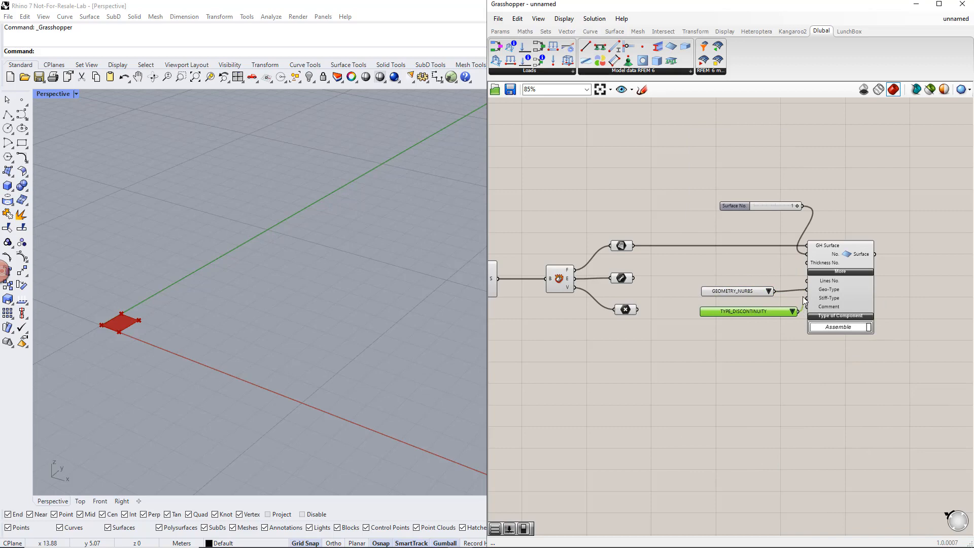
# - Set the geometry type to GEOMETRY_PLANE and the stiffness type to TYPE_STANDARD
pyautogui.click(769, 291)
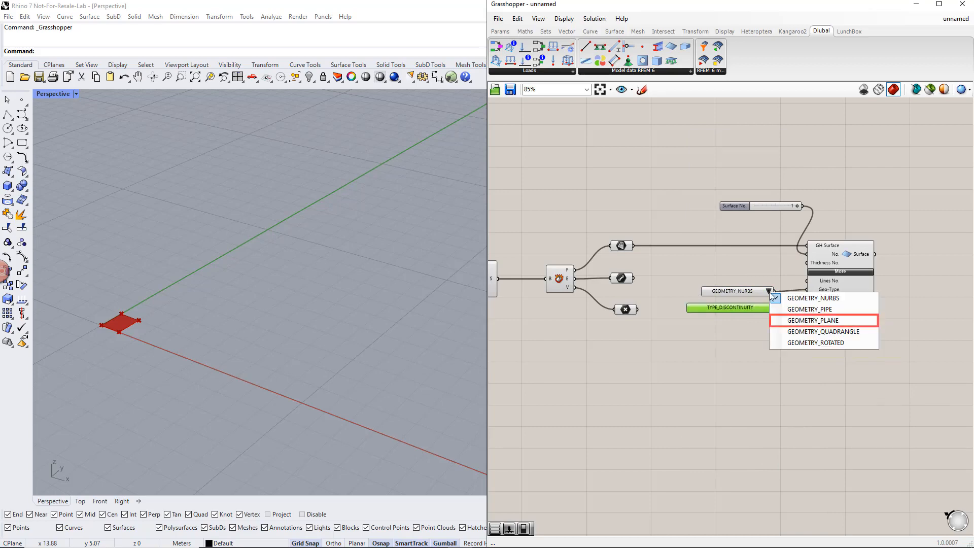
pyautogui.click(786, 320)
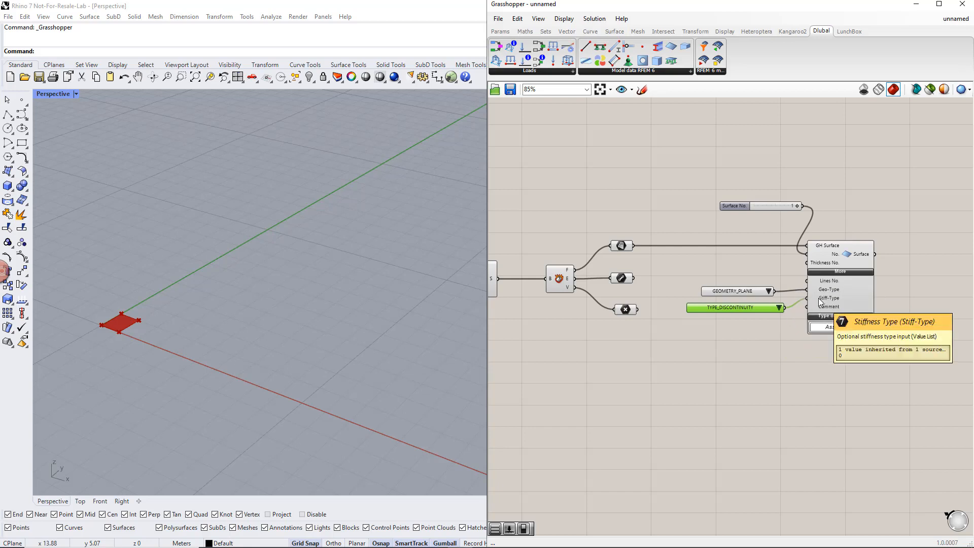
pyautogui.click(779, 307)
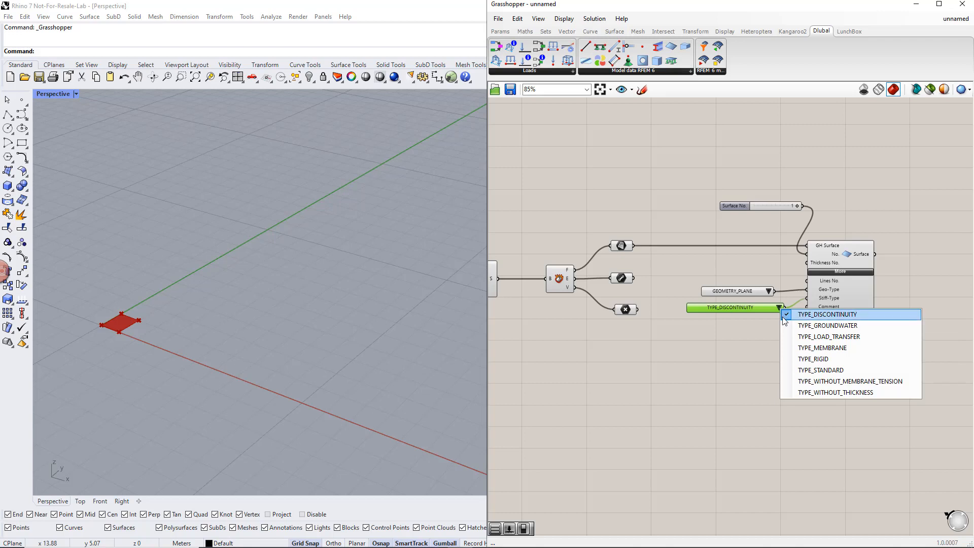
pyautogui.click(799, 371)
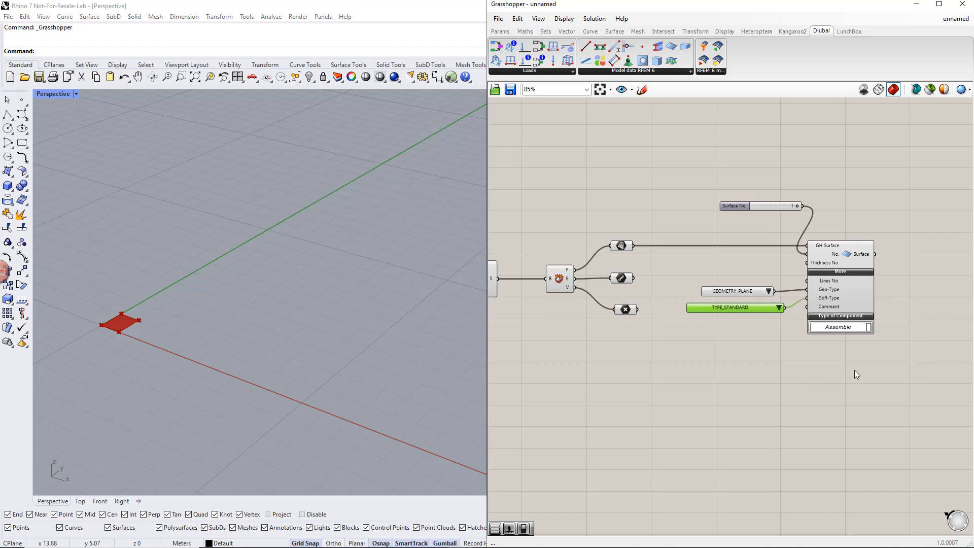
# - Place a Dlubal Thickness component above the Surface No. slider
pyautogui.moveTo(855, 370); pyautogui.dragTo(755, 213)
pyautogui.moveTo(835, 303); pyautogui.dragTo(938, 303)
pyautogui.moveTo(936, 372); pyautogui.dragTo(821, 387, button='right')
pyautogui.click(771, 284)
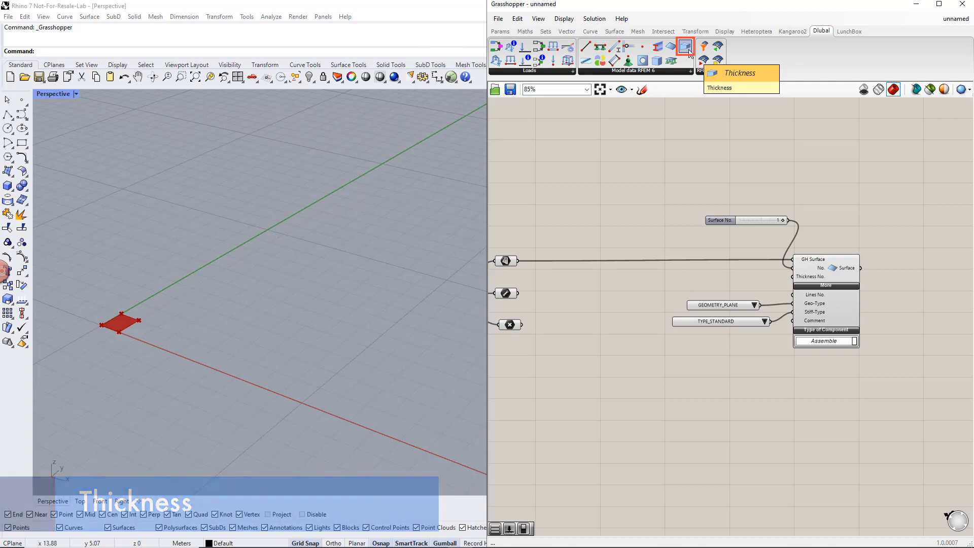
pyautogui.moveTo(689, 51); pyautogui.dragTo(698, 103)
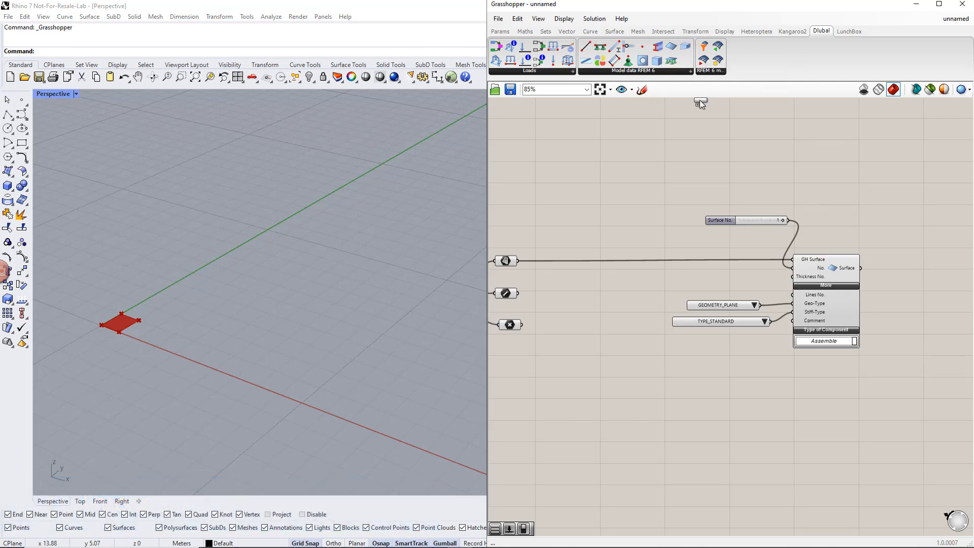
pyautogui.moveTo(701, 181); pyautogui.dragTo(697, 175)
pyautogui.moveTo(749, 238); pyautogui.dragTo(778, 289, button='right')
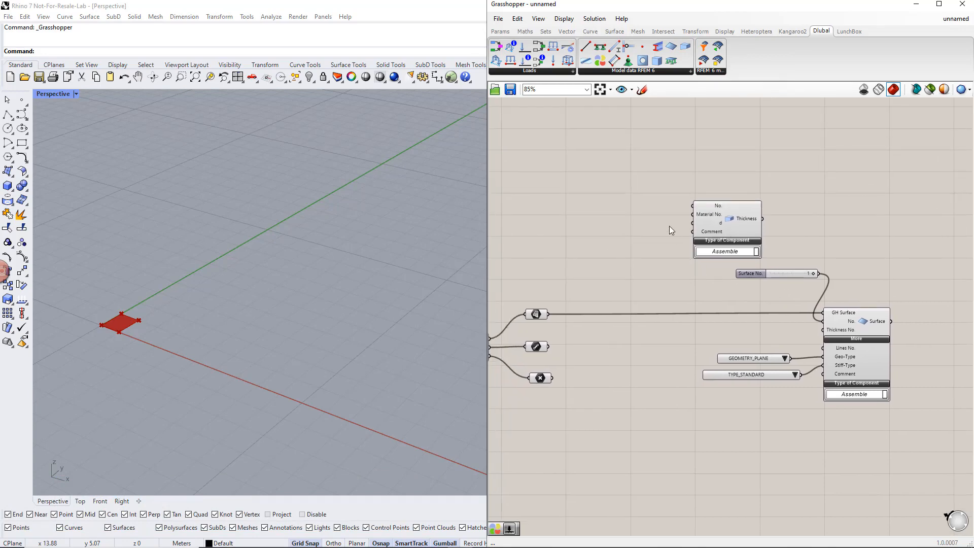
# - Add a slider with value 1 and connect it to the No. input of the Thickness component
pyautogui.doubleClick(633, 172)
pyautogui.write('1')
pyautogui.press('Return')
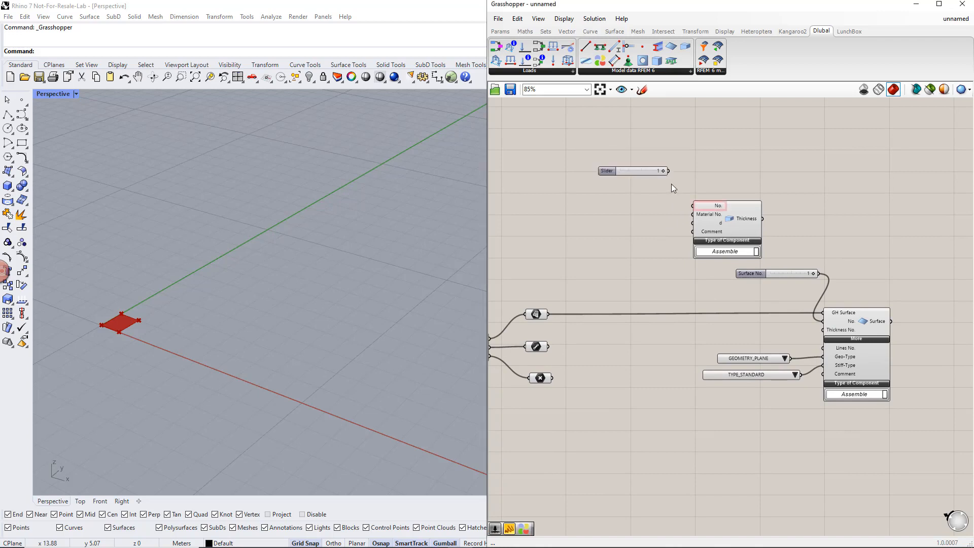
pyautogui.moveTo(668, 171); pyautogui.dragTo(692, 205)
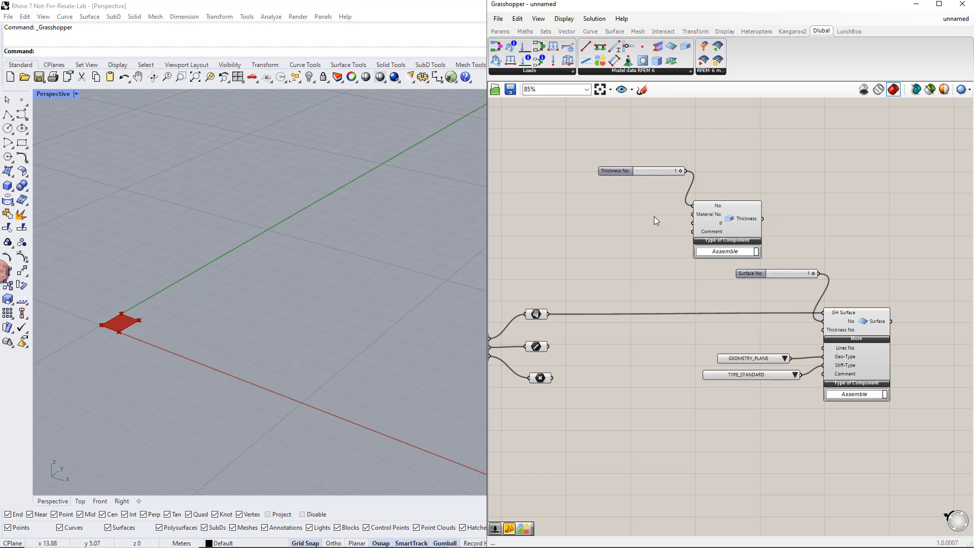
# - Add another slider with value 1 and connect it to the d input of the Thickness component
pyautogui.moveTo(693, 223); pyautogui.dragTo(635, 242)
pyautogui.write('1')
pyautogui.press('Return')
pyautogui.moveTo(669, 241); pyautogui.dragTo(690, 224)
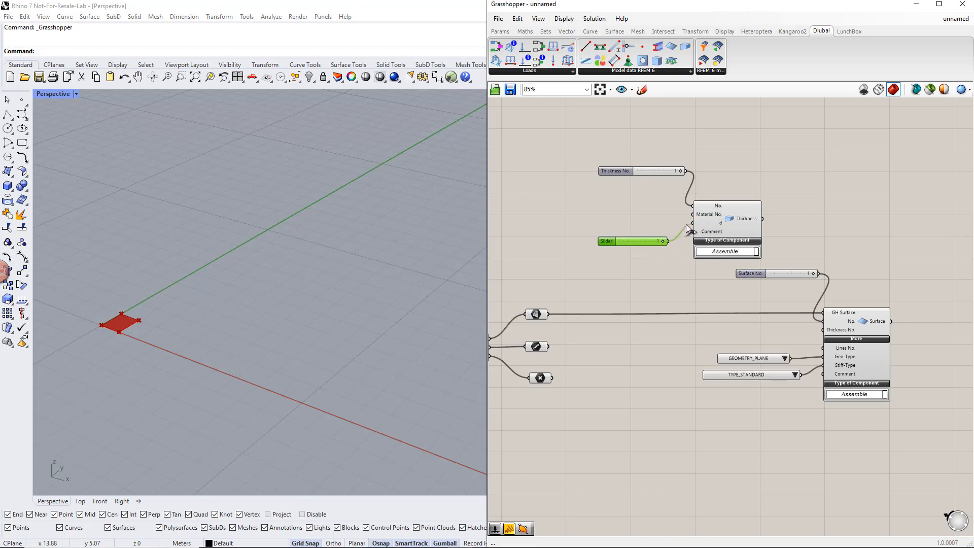
# - Switch the Thickness d slider to decimal numbers and set its value to 0.2
pyautogui.rightClick(620, 242)
pyautogui.moveTo(653, 274)
pyautogui.click(761, 272)
pyautogui.scroll(3, 670, 244)
pyautogui.doubleClick(669, 243)
pyautogui.write('0.2')
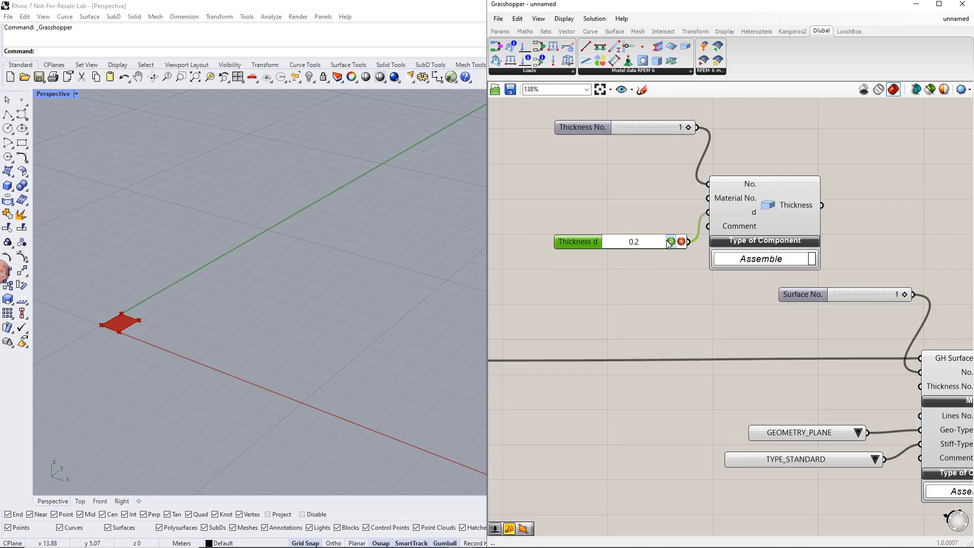
pyautogui.press('Return')
pyautogui.scroll(-2, 666, 243)
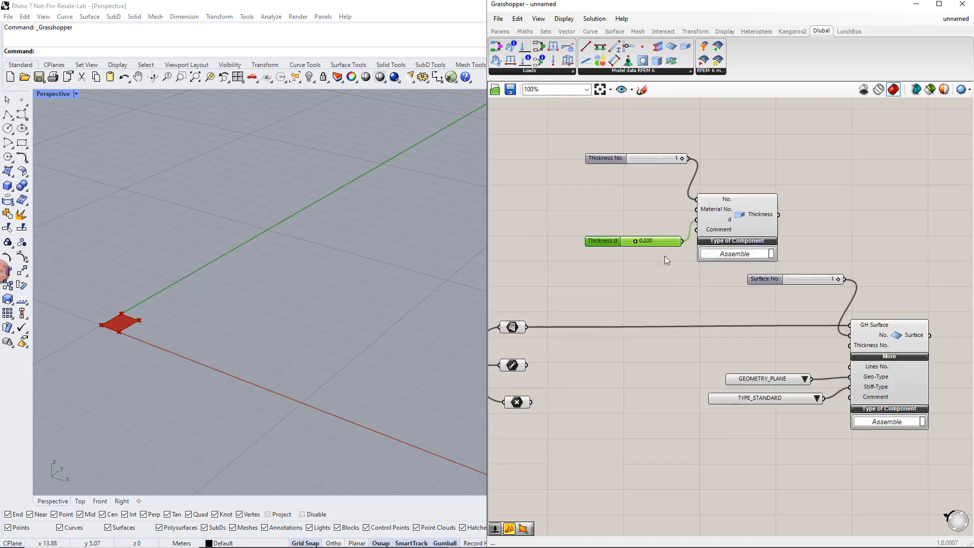
pyautogui.scroll(-1, 665, 256)
# - Place a Dlubal Material component on the input side of the Thickness component
pyautogui.moveTo(664, 255); pyautogui.dragTo(730, 274, button='right')
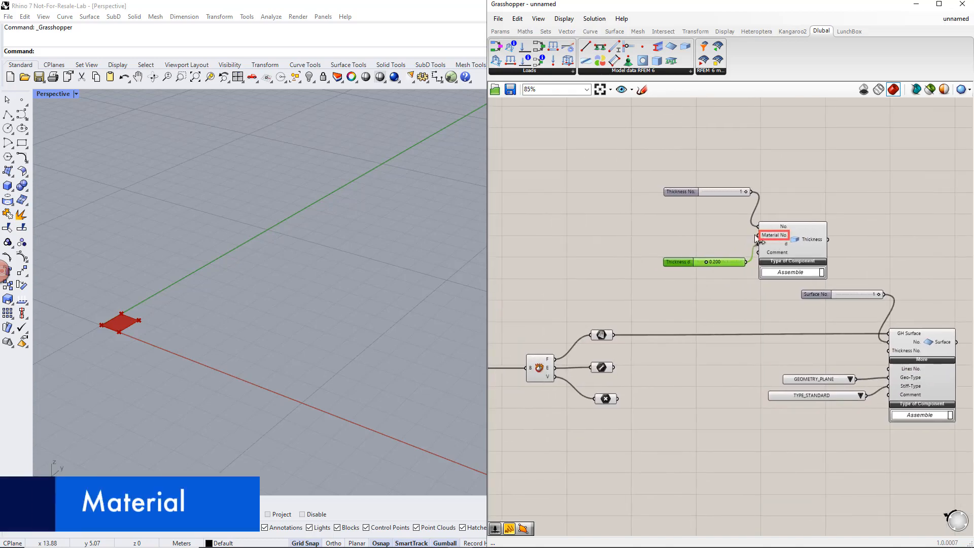
pyautogui.moveTo(601, 62); pyautogui.dragTo(592, 200)
pyautogui.moveTo(592, 200); pyautogui.dragTo(647, 215, button='right')
# - Add a slider with value 1 and connect it to the No. input of the Material component
pyautogui.doubleClick(554, 176)
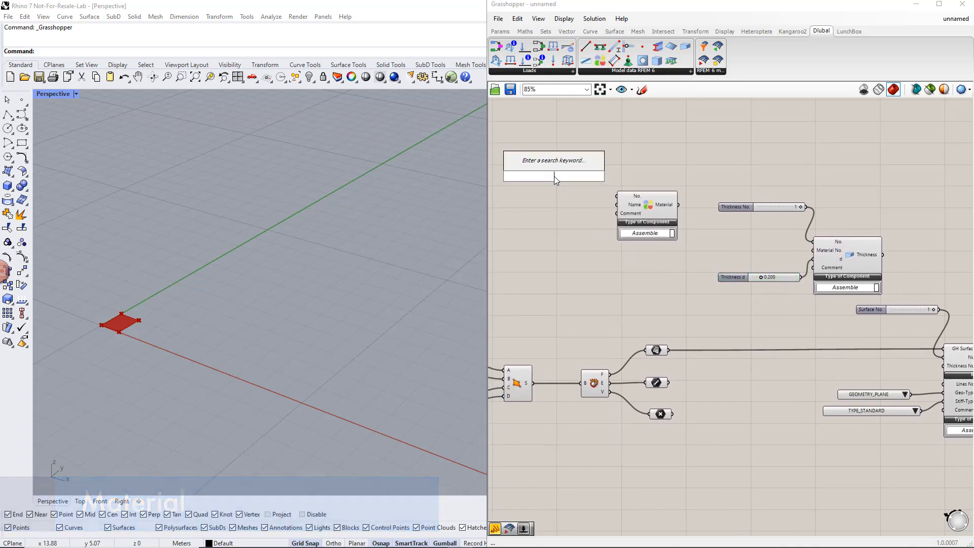
pyautogui.write('1')
pyautogui.press('Return')
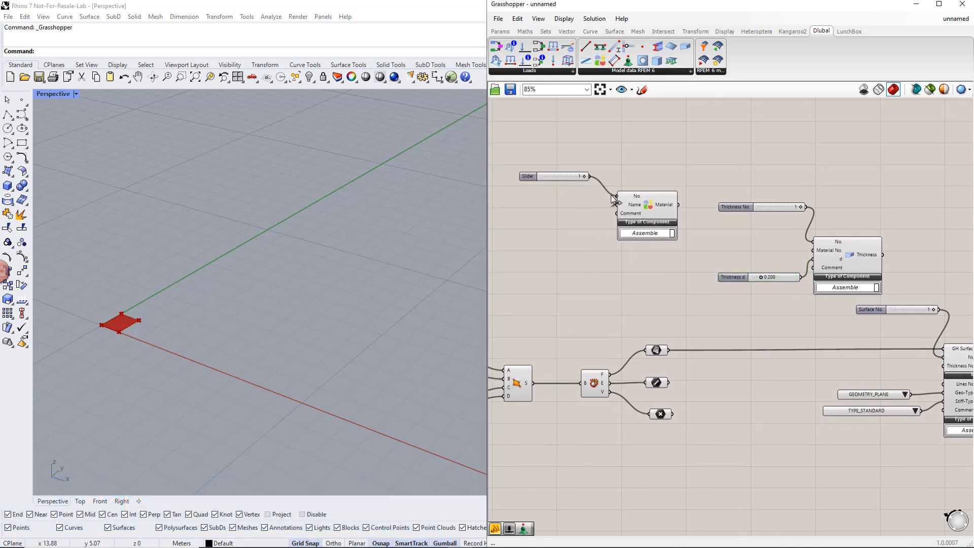
pyautogui.moveTo(589, 176); pyautogui.dragTo(617, 196)
# - Add a panel containing C30/37 and connect it to the Name input of the Material component
pyautogui.moveTo(597, 229); pyautogui.dragTo(616, 231, button='right')
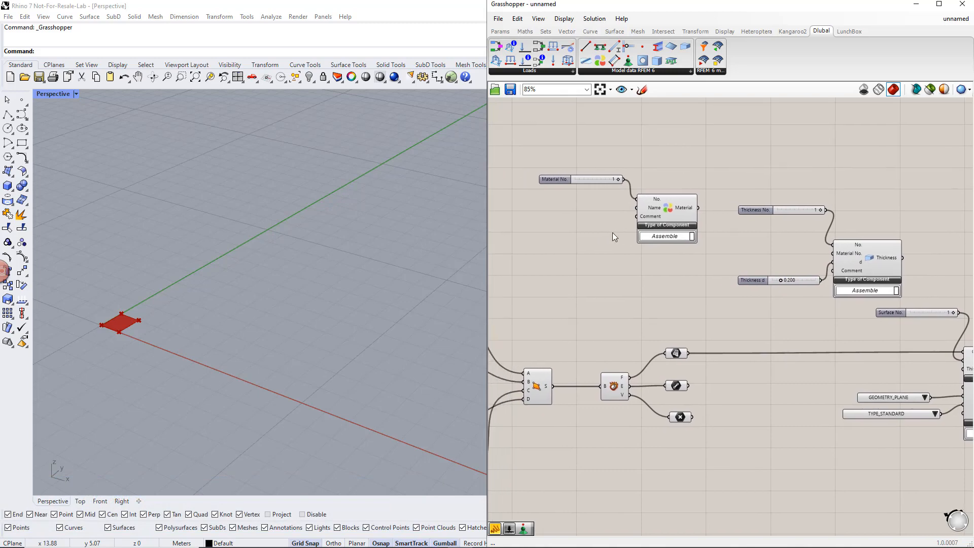
pyautogui.doubleClick(583, 212)
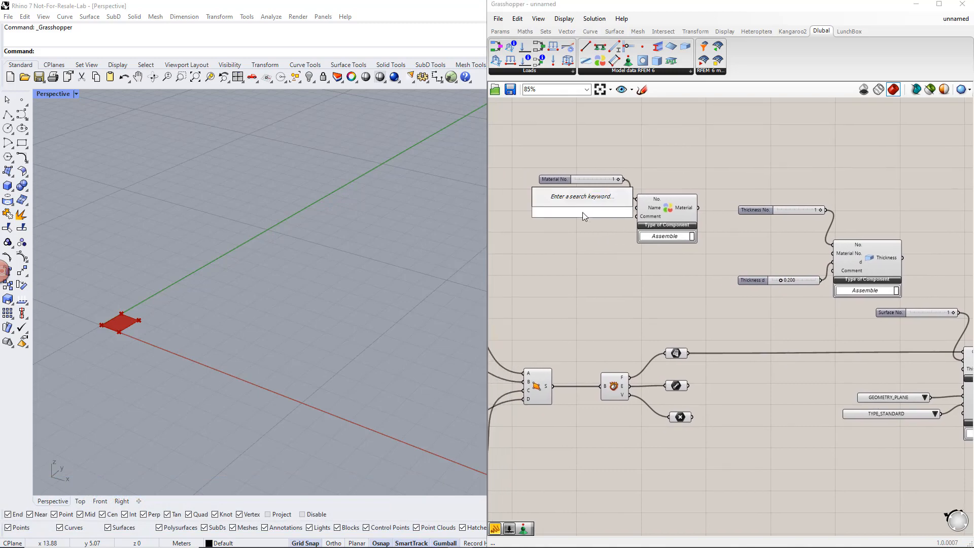
pyautogui.write('//')
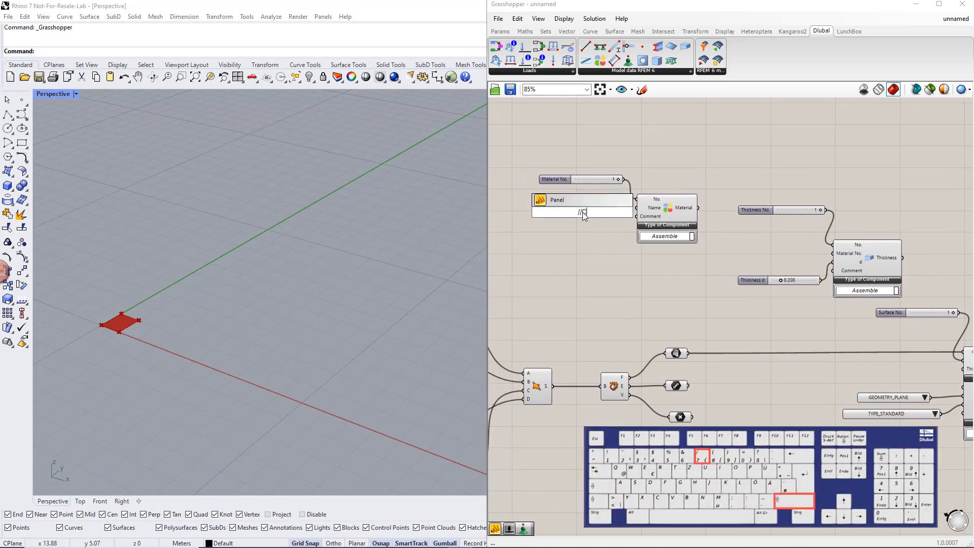
pyautogui.write('C30')
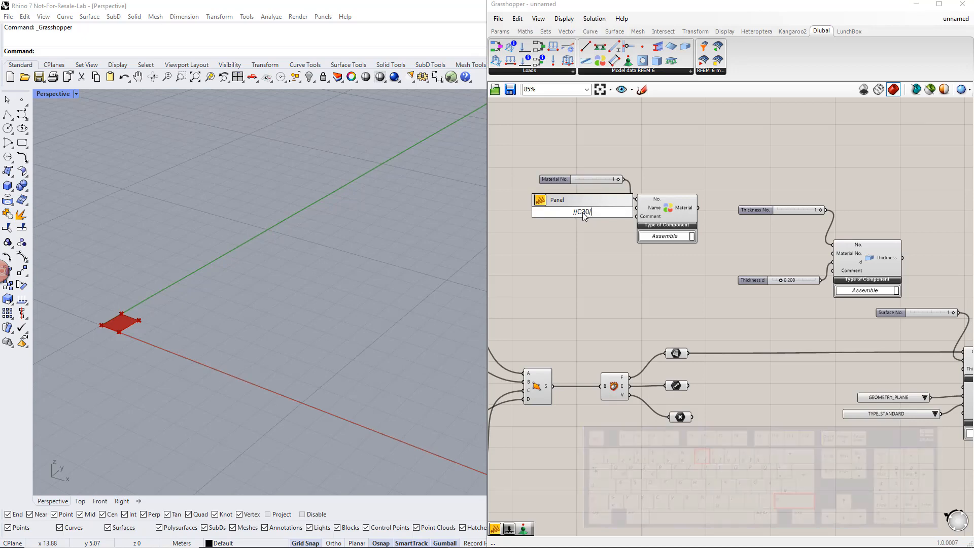
pyautogui.write('/37')
pyautogui.press('Return')
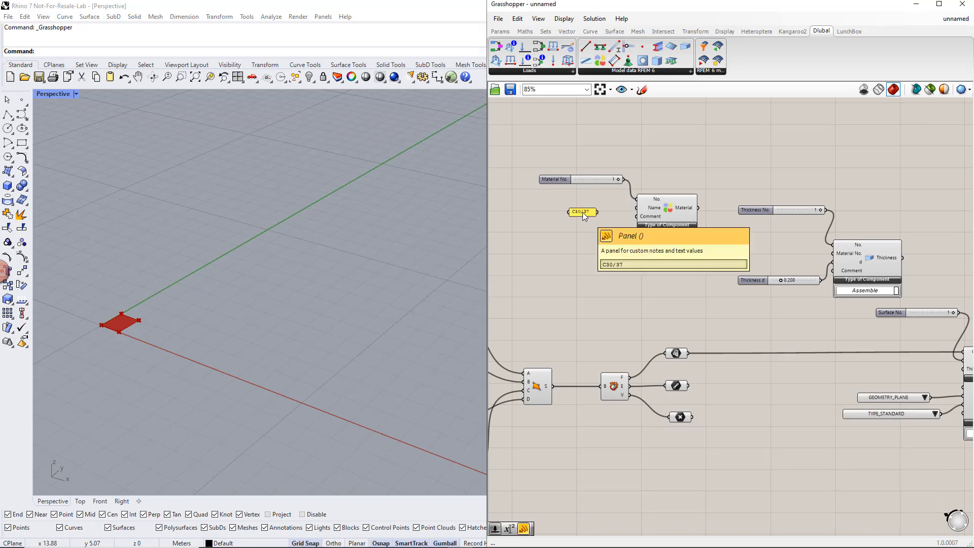
pyautogui.moveTo(597, 211); pyautogui.dragTo(636, 208)
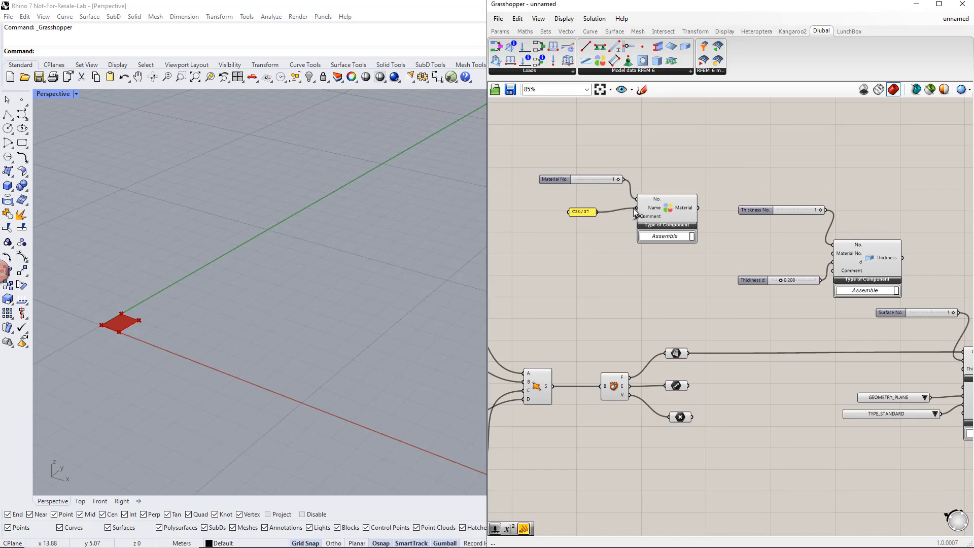
# - Connect the Material output to the Thickness component's Material No. input and the Thickness output to the Surface component's Thickness No. input
pyautogui.moveTo(651, 266); pyautogui.dragTo(537, 258, button='right')
pyautogui.moveTo(584, 201); pyautogui.dragTo(849, 361)
pyautogui.moveTo(826, 370); pyautogui.dragTo(767, 356, button='right')
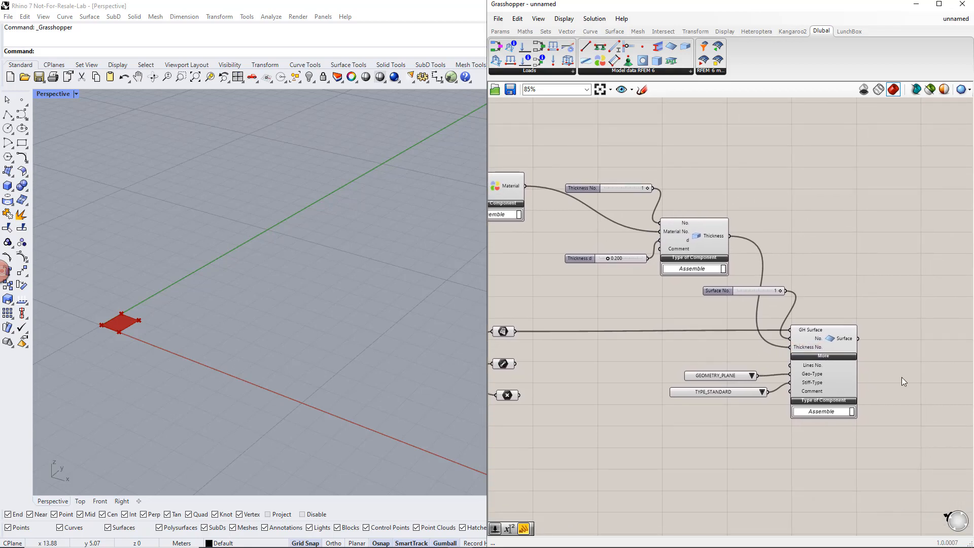
# - Place the Dlubal RFEM 6 export component on the output side of the Surface component
pyautogui.moveTo(902, 382); pyautogui.dragTo(819, 364, button='right')
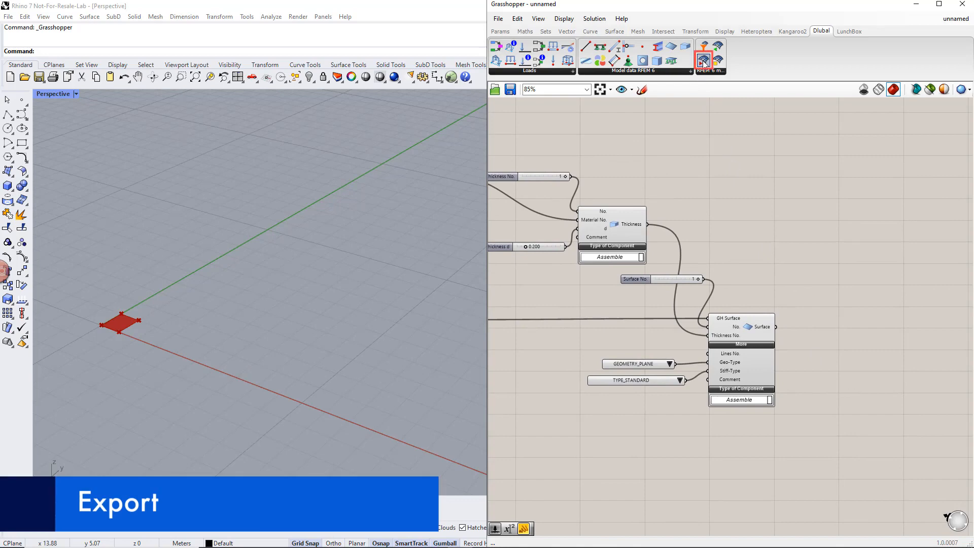
pyautogui.moveTo(702, 61); pyautogui.dragTo(907, 321)
pyautogui.click(896, 343)
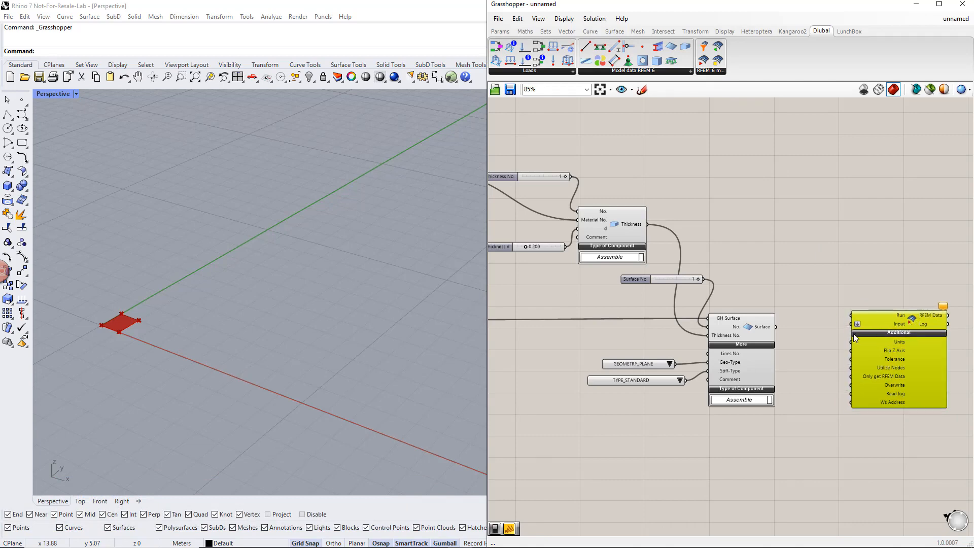
# - Add a Boolean Toggle to the Run input of the export component and a copy of it to the Overwrite input
pyautogui.scroll(-1, 834, 343)
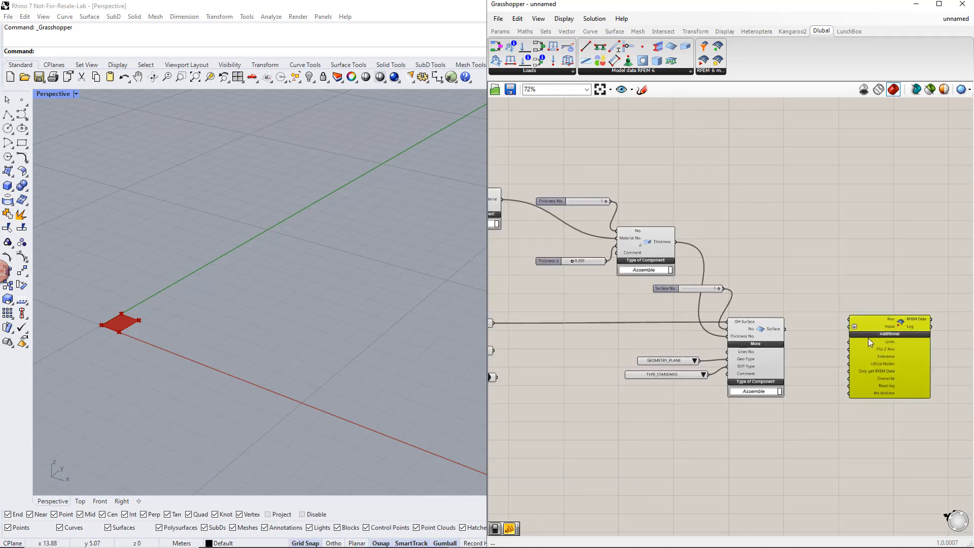
pyautogui.doubleClick(821, 287)
pyautogui.write('b')
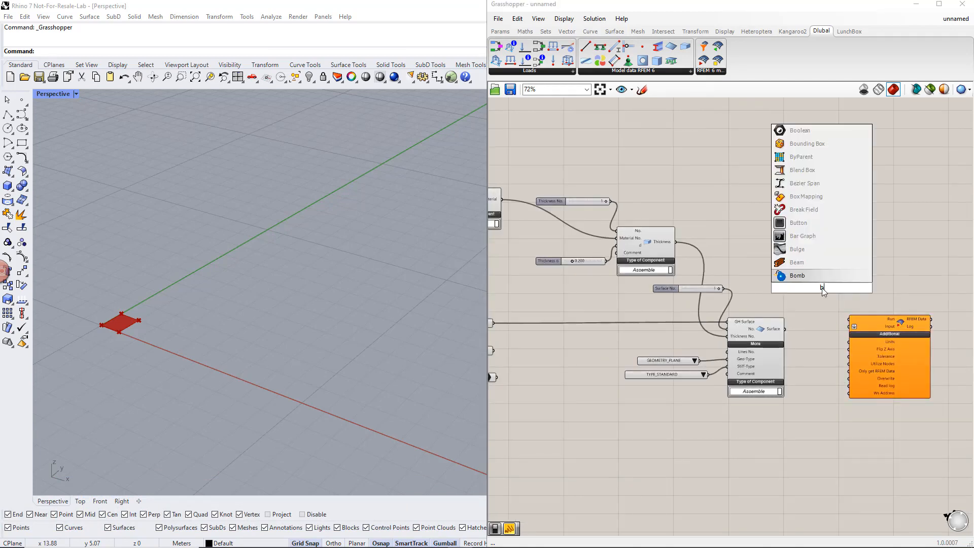
pyautogui.write('ool')
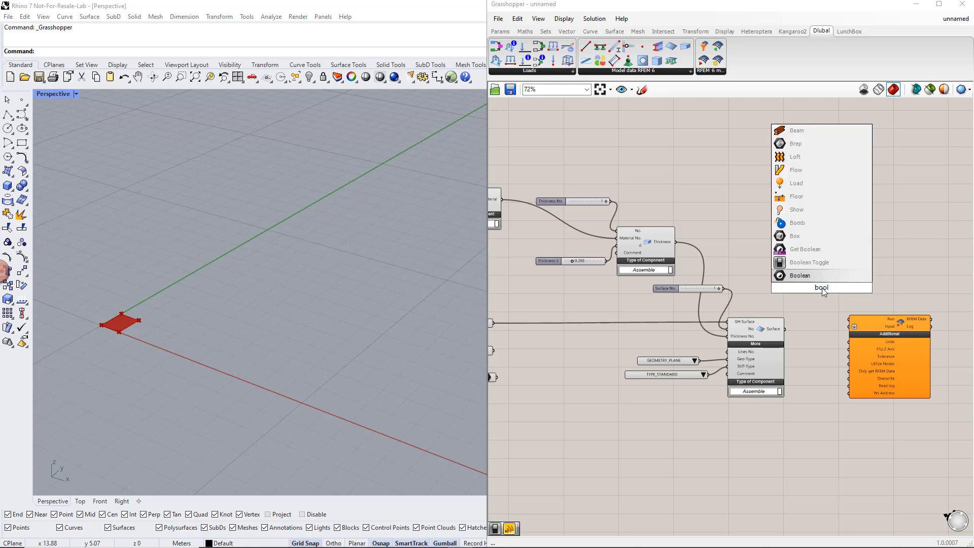
pyautogui.press('Return')
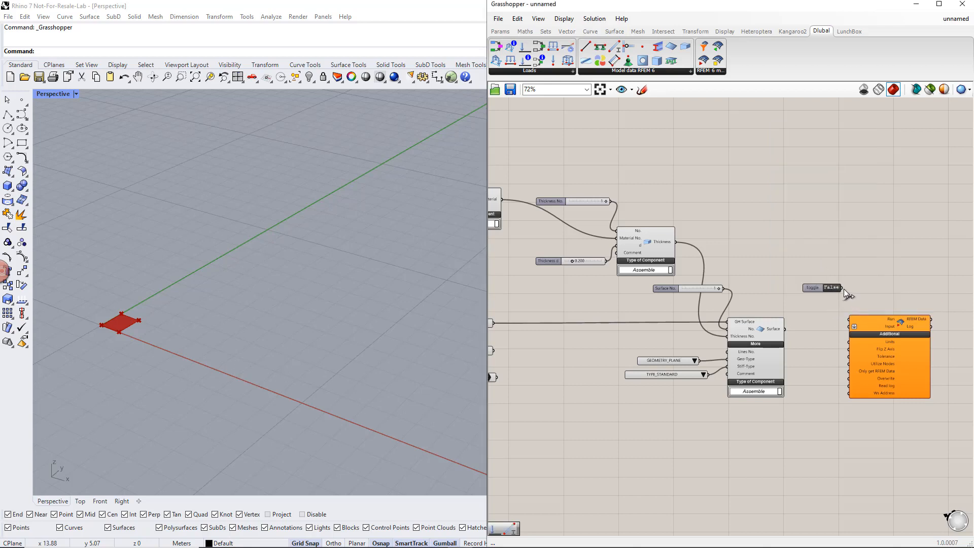
pyautogui.moveTo(817, 287); pyautogui.dragTo(811, 282)
pyautogui.click(813, 298)
pyautogui.click(810, 283)
pyautogui.keyDown('alt'); pyautogui.moveTo(806, 282); pyautogui.dragTo(809, 330); pyautogui.keyUp('alt')
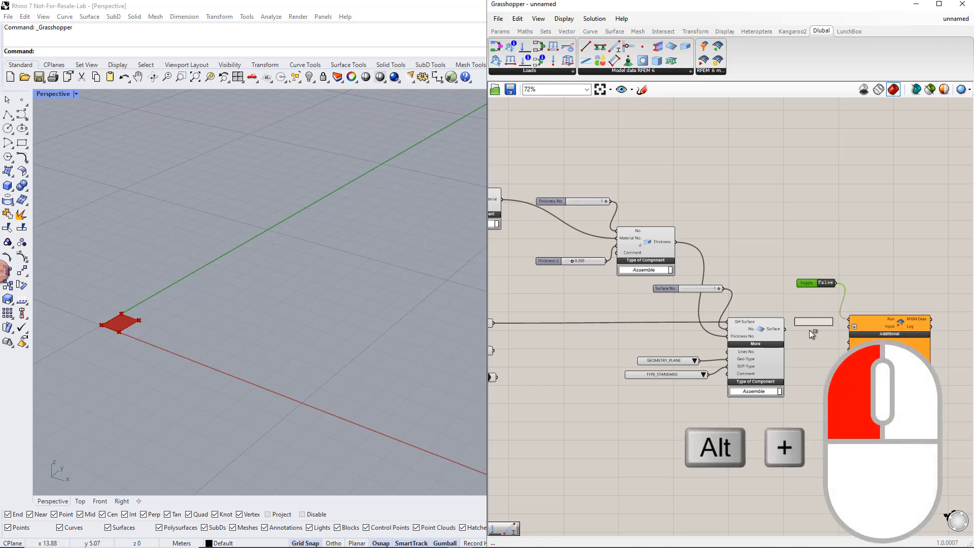
pyautogui.keyDown('alt'); pyautogui.moveTo(811, 412); pyautogui.dragTo(846, 383); pyautogui.keyUp('alt')
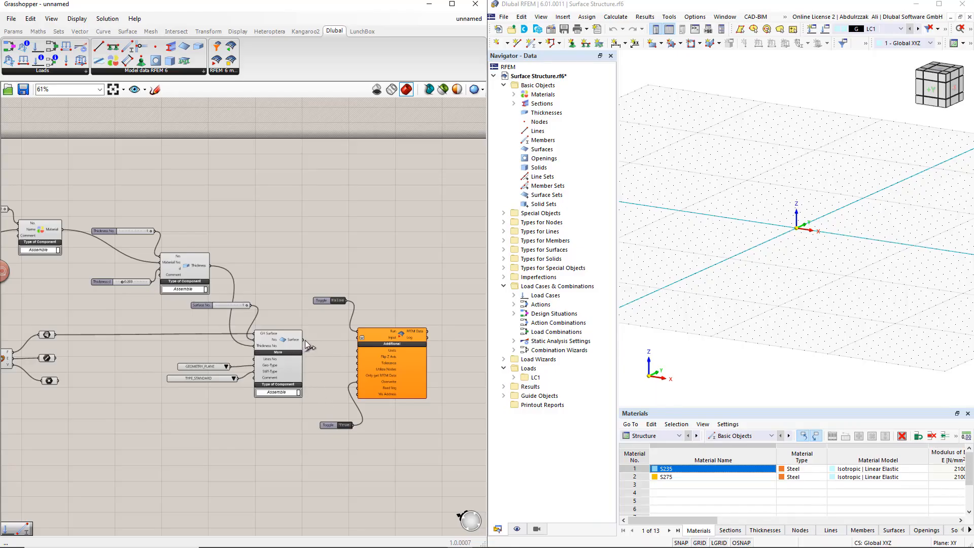
# - Merge the Surface, Thickness and Material outputs into the export component's Input, and run the export to RFEM 6
pyautogui.keyDown('shift'); pyautogui.moveTo(209, 265); pyautogui.dragTo(358, 337); pyautogui.keyUp('shift')
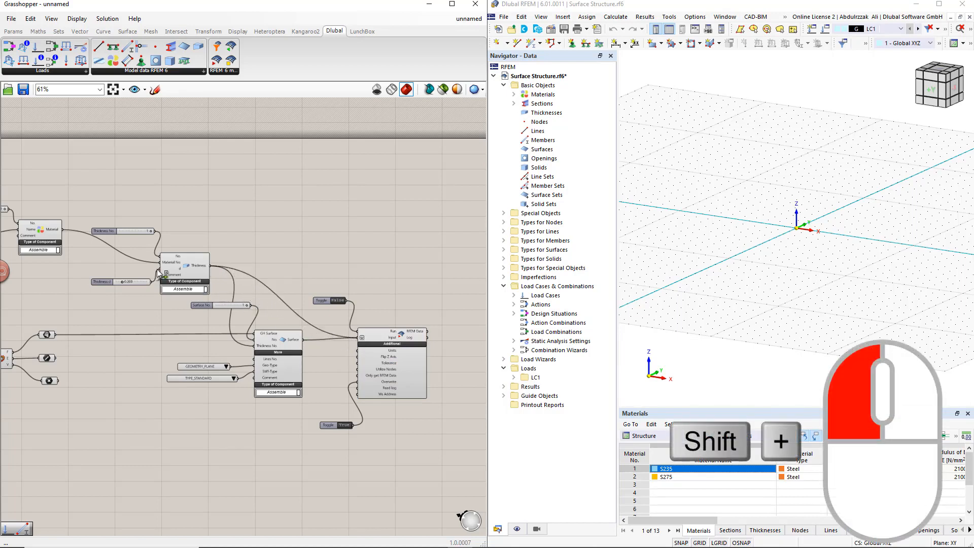
pyautogui.keyDown('shift'); pyautogui.moveTo(63, 230); pyautogui.dragTo(355, 339); pyautogui.keyUp('shift')
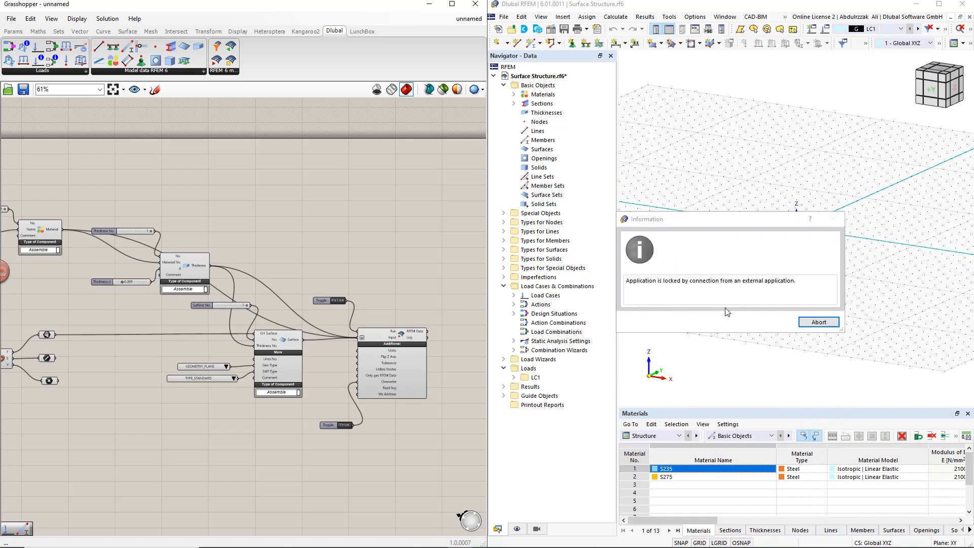
pyautogui.click(812, 323)
pyautogui.click(813, 324)
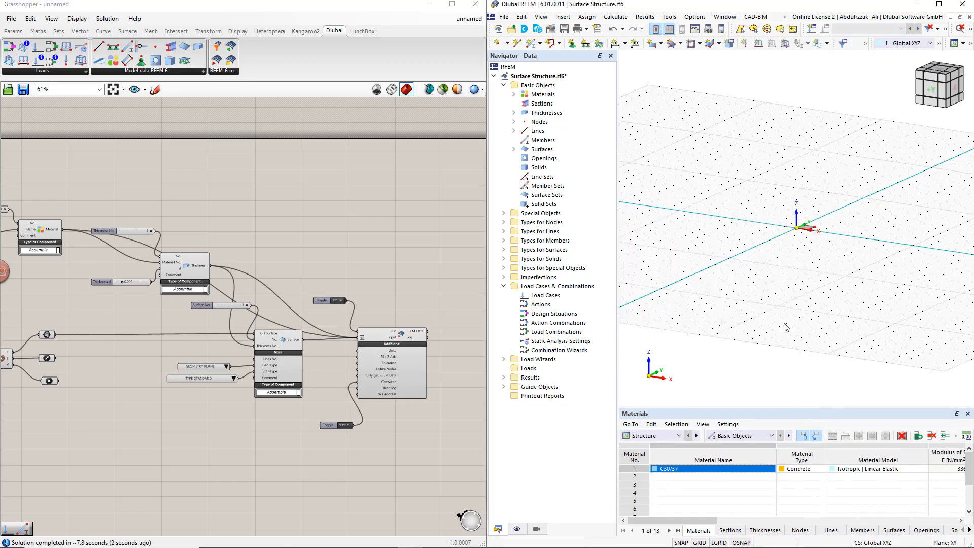
pyautogui.scroll(2, 818, 235)
pyautogui.scroll(4, 816, 234)
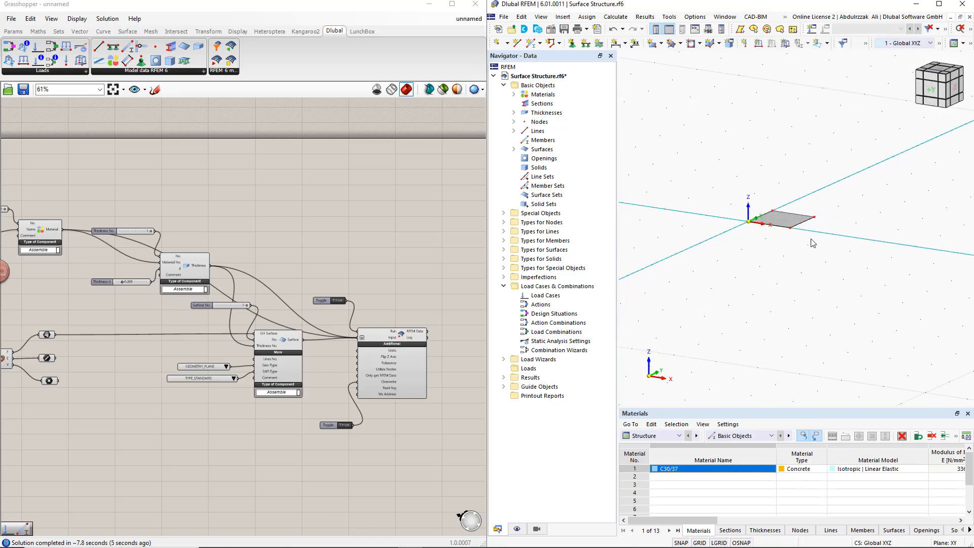
pyautogui.keyDown('ctrl'); pyautogui.moveTo(811, 242); pyautogui.dragTo(711, 270, button='middle'); pyautogui.keyUp('ctrl')
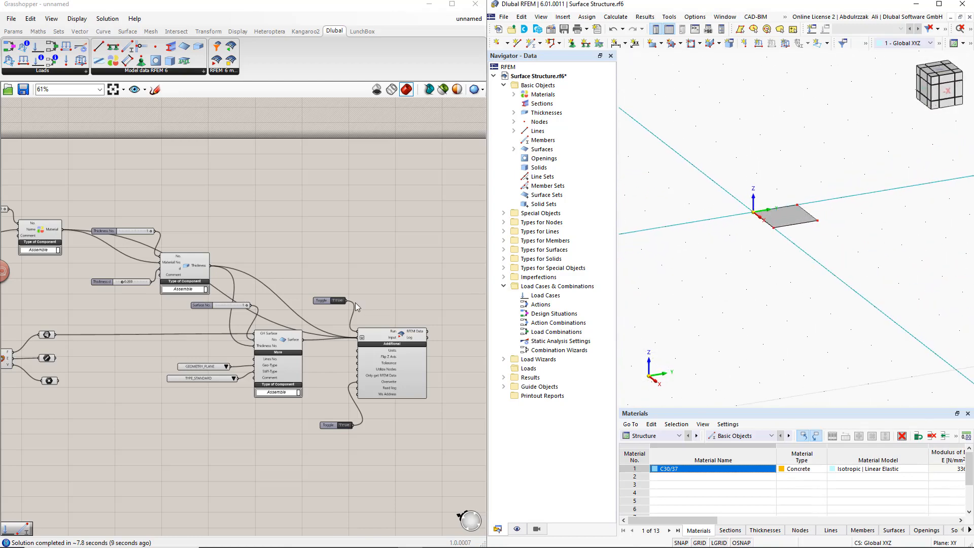
# - Move the Width slider directly beneath the Length slider
pyautogui.scroll(-2, 194, 349)
pyautogui.moveTo(195, 349); pyautogui.dragTo(311, 367, button='right')
pyautogui.scroll(5, 254, 393)
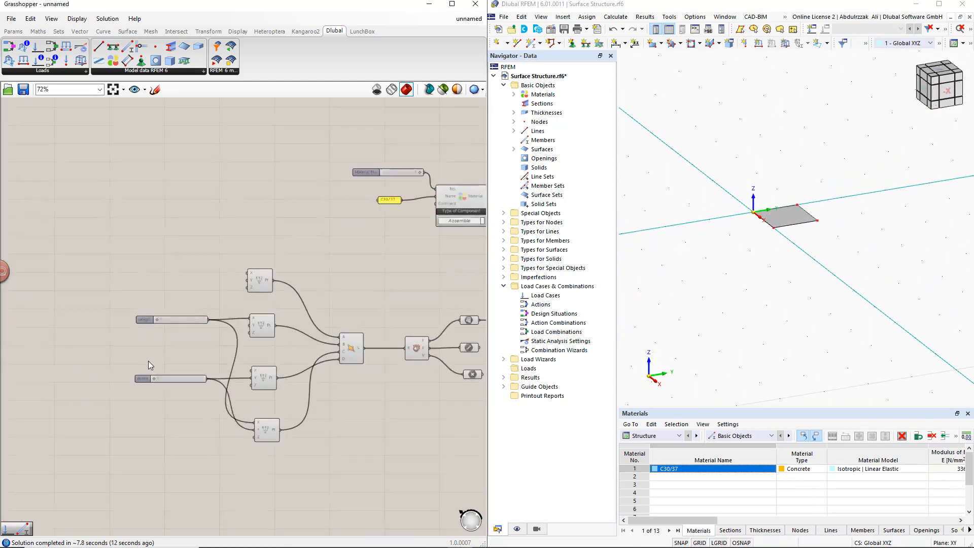
pyautogui.click(185, 385)
pyautogui.moveTo(185, 385); pyautogui.dragTo(178, 331)
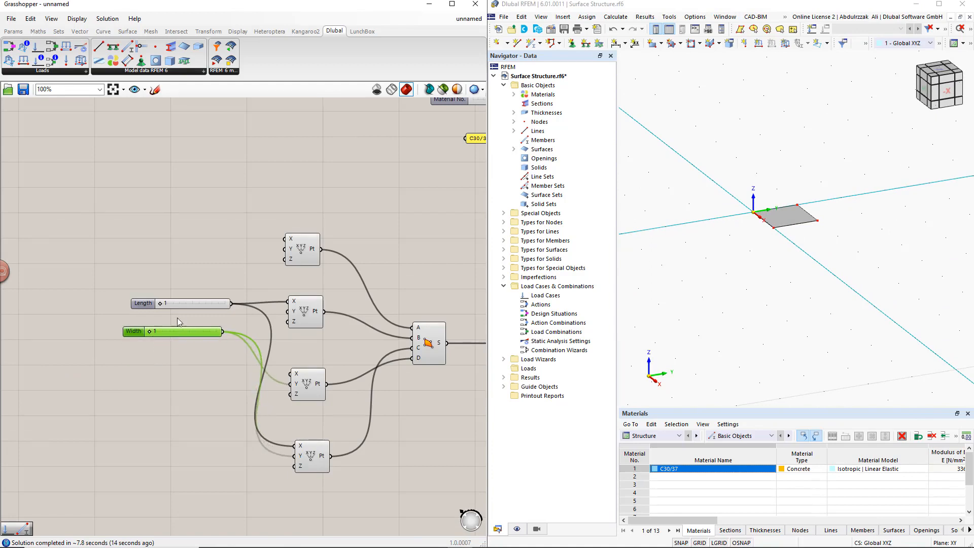
# - Set the Length slider to 5 and abort the external connection lock in RFEM
pyautogui.doubleClick(162, 303)
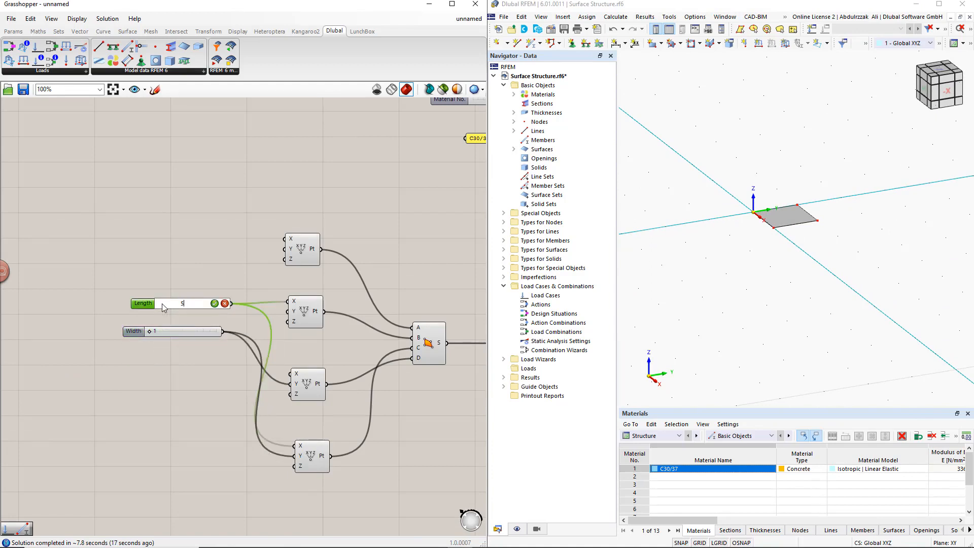
pyautogui.press('Return')
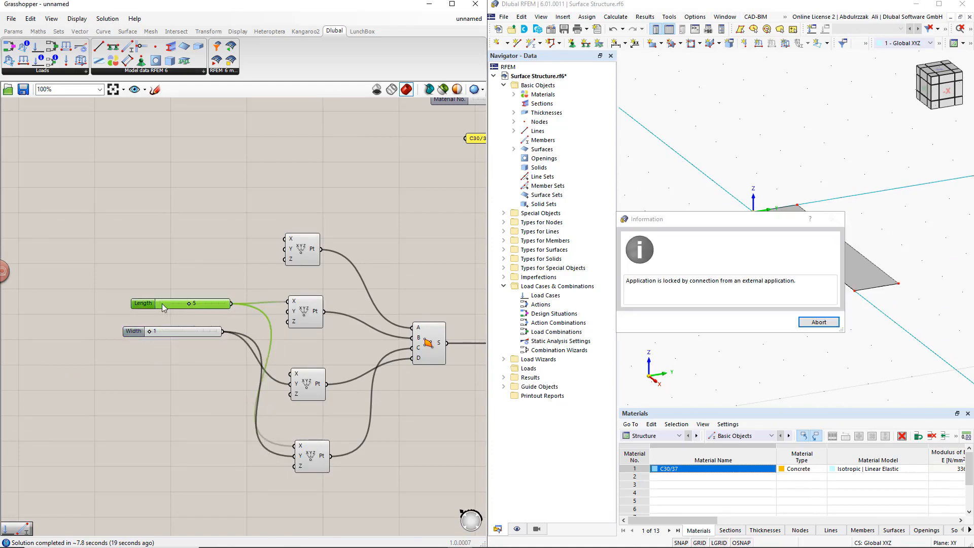
pyautogui.click(816, 324)
pyautogui.click(772, 323)
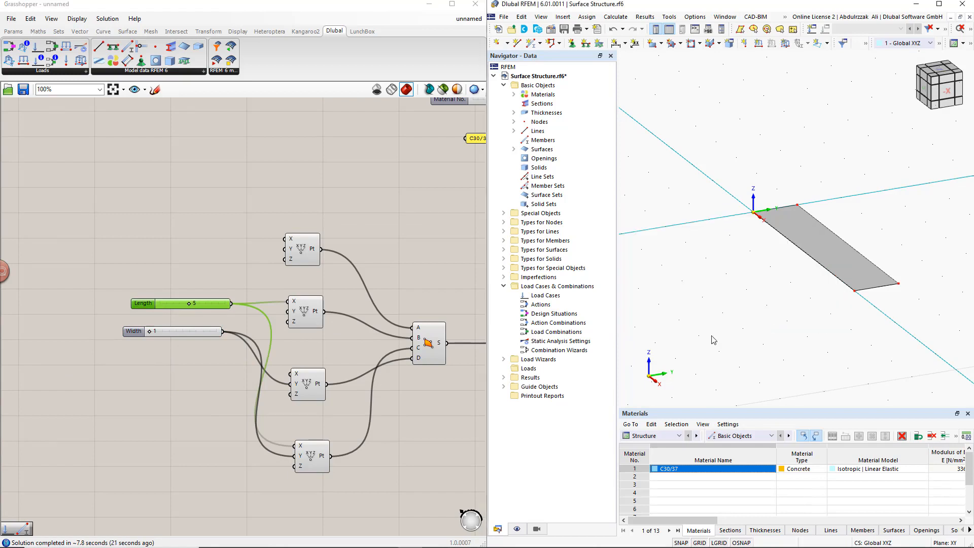
# - Set the Width slider to 5 and abort the external connection lock in RFEM
pyautogui.doubleClick(155, 333)
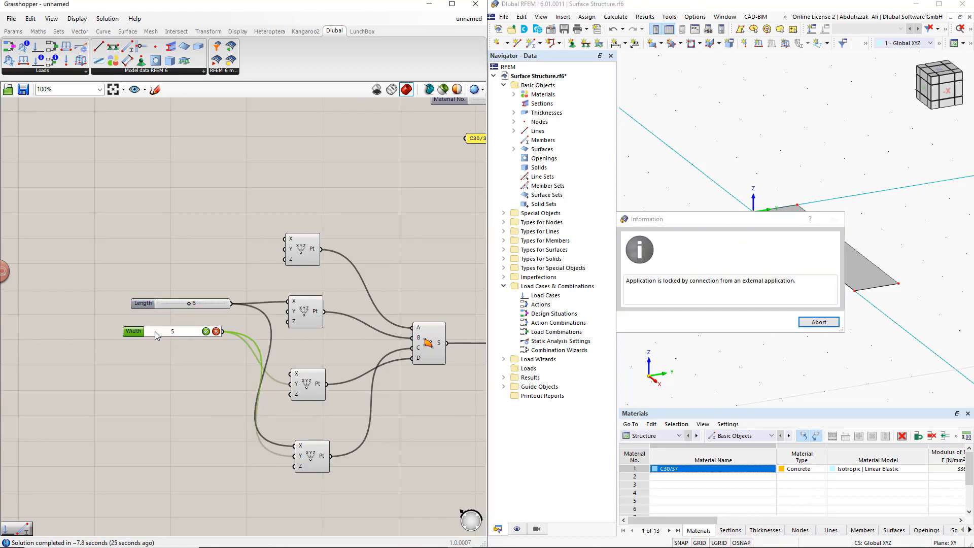
pyautogui.press('Return')
pyautogui.click(818, 322)
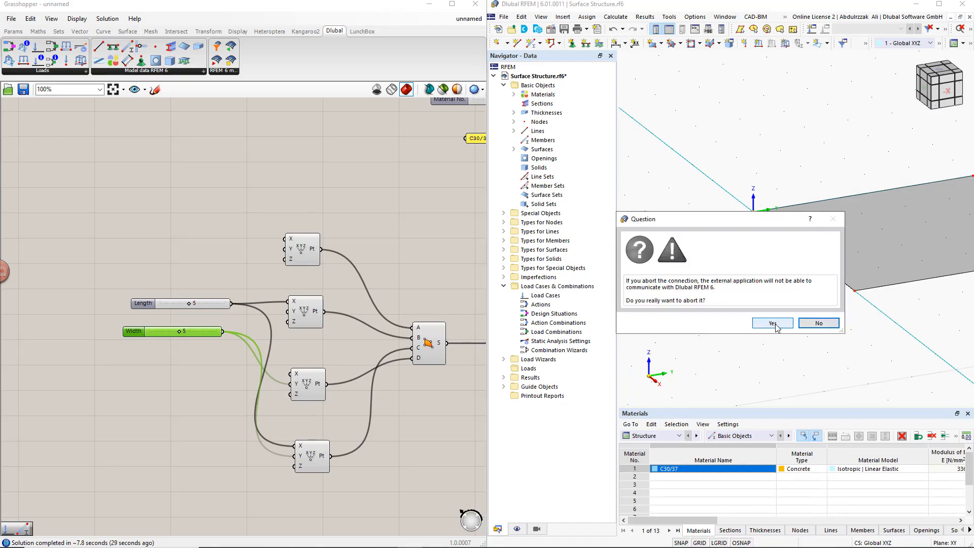
pyautogui.click(774, 323)
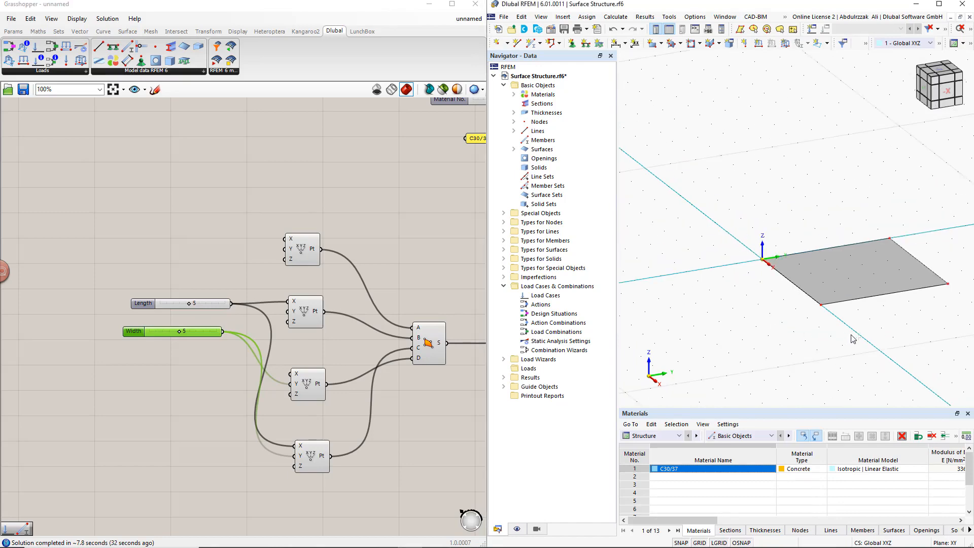
pyautogui.keyDown('ctrl'); pyautogui.moveTo(851, 338); pyautogui.dragTo(722, 332, button='middle'); pyautogui.keyUp('ctrl')
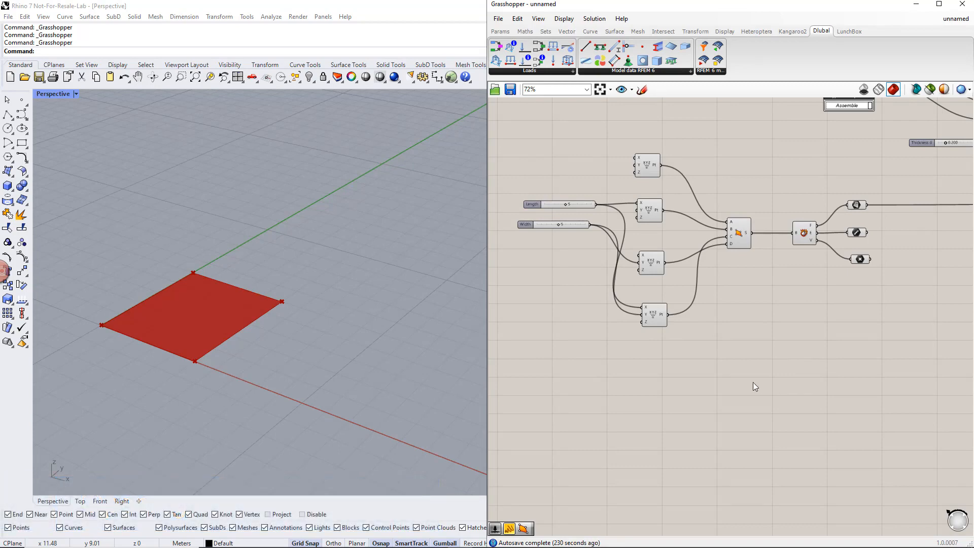
# - Copy the four Construct Point components below the originals and stack the copies closely together
pyautogui.moveTo(699, 362); pyautogui.dragTo(678, 309)
pyautogui.scroll(2, 678, 310)
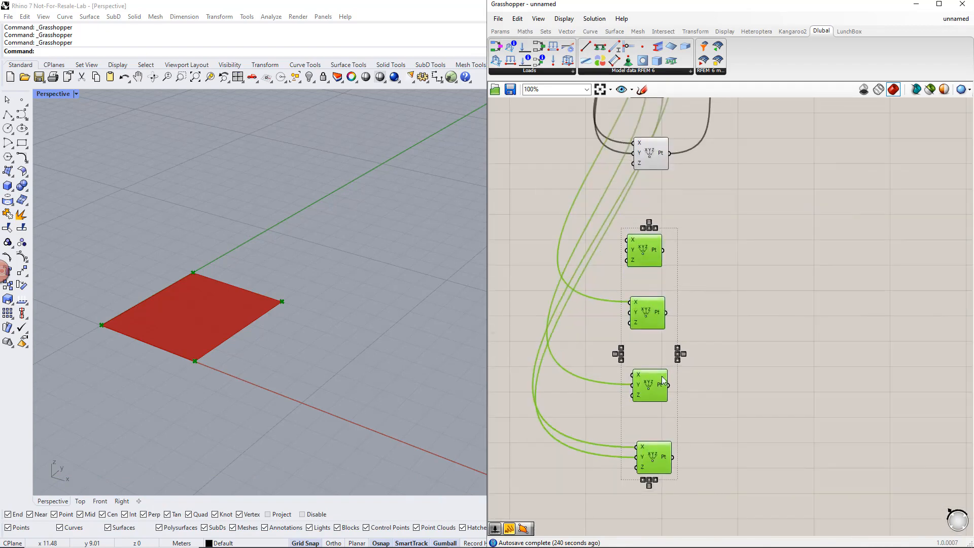
pyautogui.moveTo(656, 386); pyautogui.dragTo(682, 444)
pyautogui.click(675, 388)
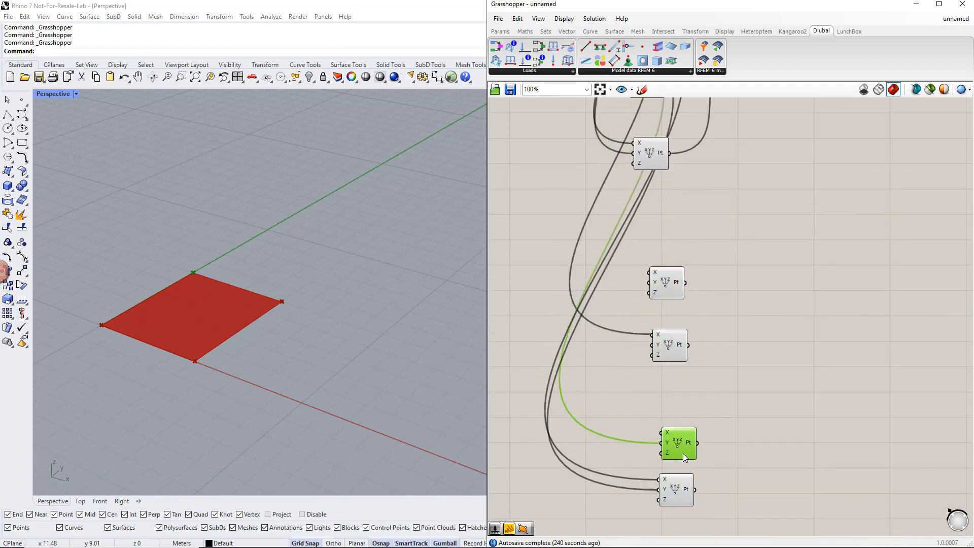
pyautogui.moveTo(675, 357); pyautogui.dragTo(677, 419)
pyautogui.moveTo(678, 284); pyautogui.dragTo(679, 353)
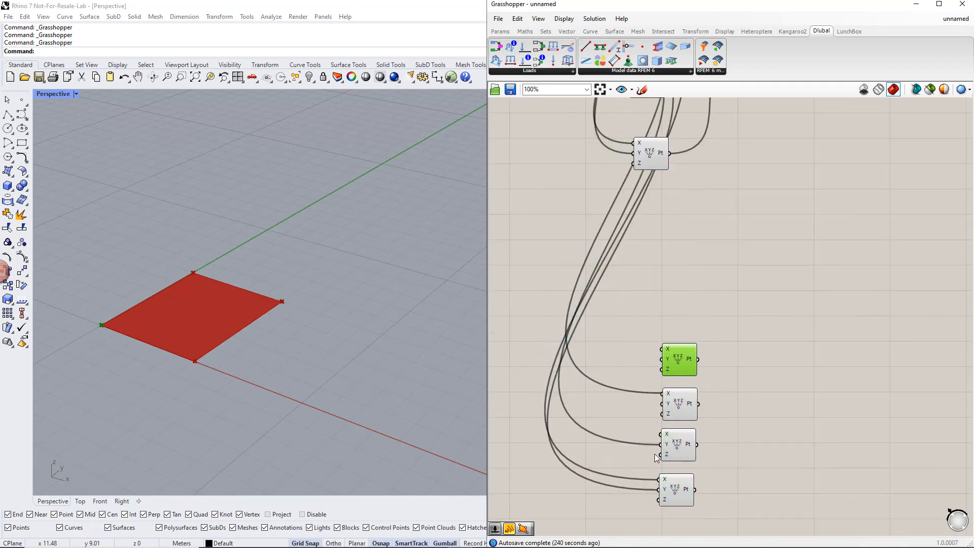
# - Disconnect the Length and Width sliders from the X and Y inputs of the copied Construct Point components
pyautogui.rightClick(668, 351)
pyautogui.moveTo(698, 386)
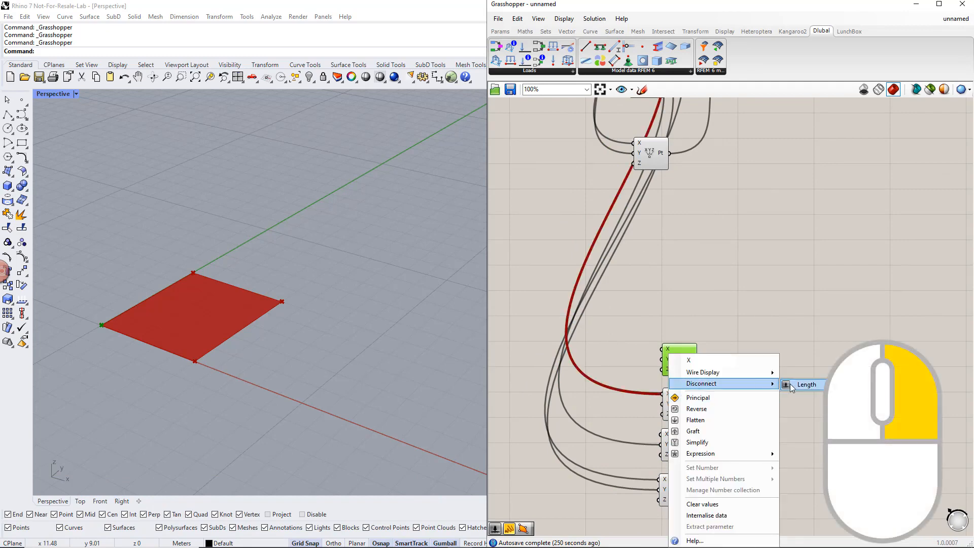
pyautogui.click(802, 384)
pyautogui.rightClick(665, 358)
pyautogui.moveTo(728, 390)
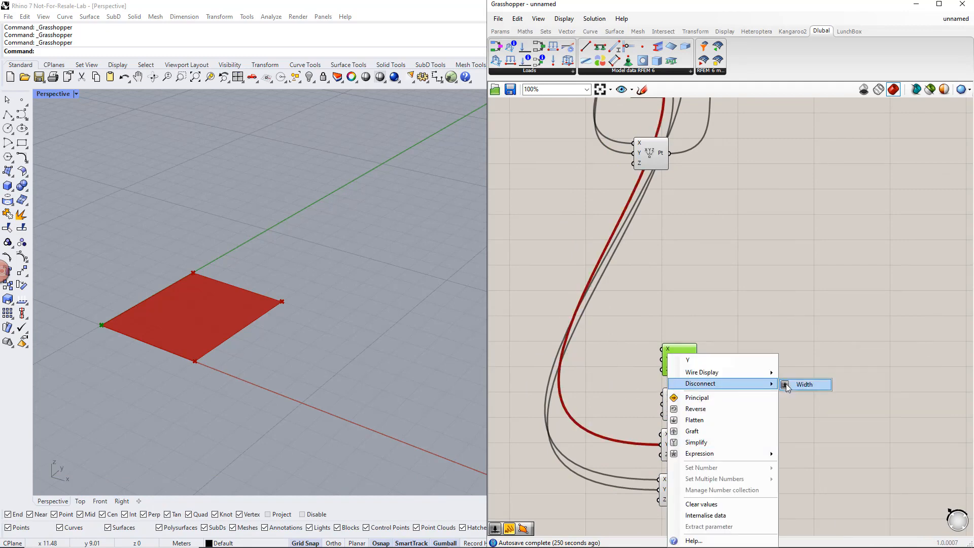
pyautogui.click(800, 383)
pyautogui.rightClick(664, 480)
pyautogui.moveTo(722, 384)
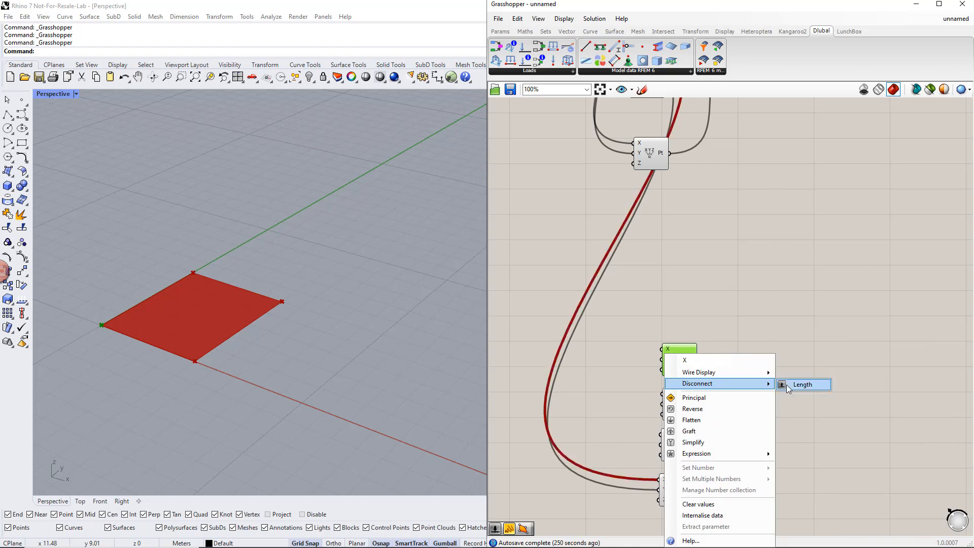
pyautogui.click(797, 383)
pyautogui.rightClick(666, 359)
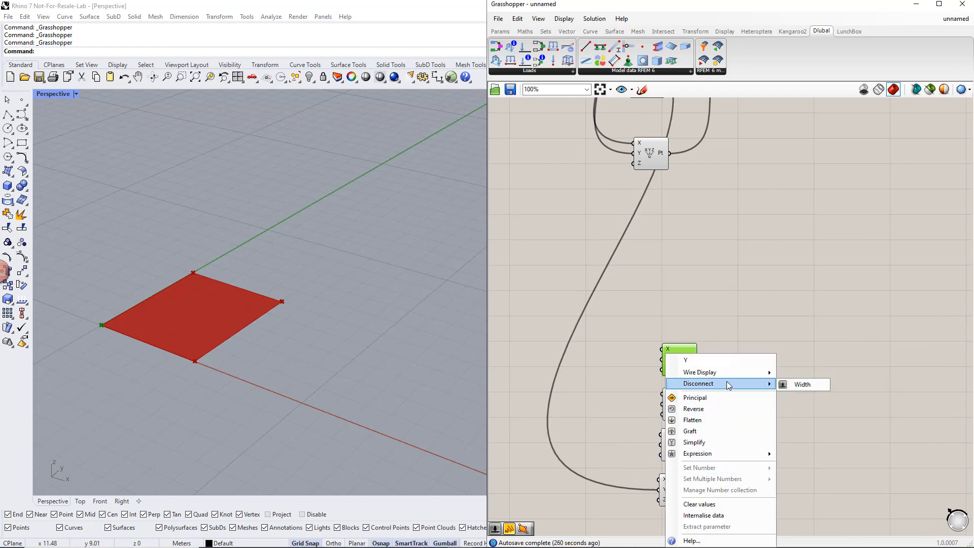
pyautogui.click(793, 386)
# - Add a number slider from 1 to 8 with value 1 and connect it to the X and Y inputs of the first copied point
pyautogui.moveTo(764, 487); pyautogui.dragTo(798, 391, button='right')
pyautogui.click(654, 350)
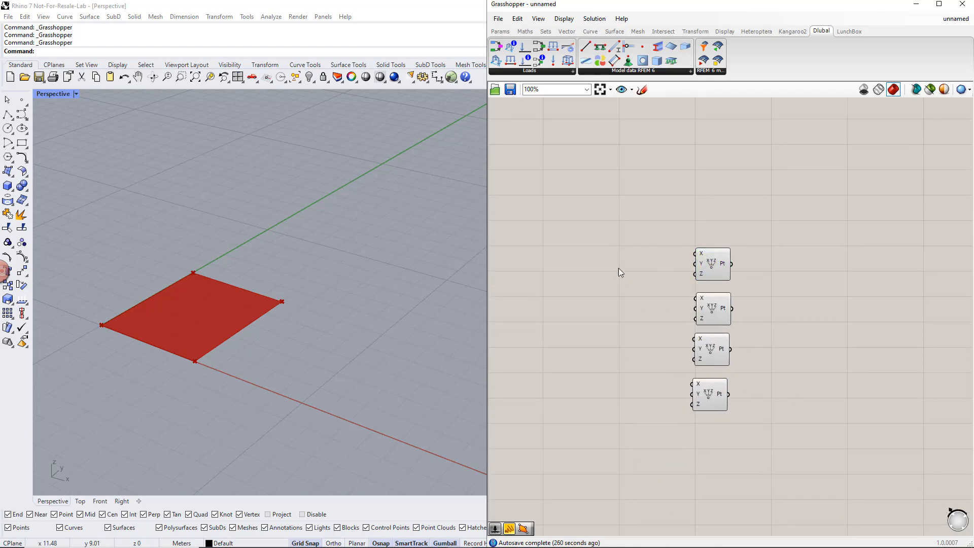
pyautogui.doubleClick(601, 260)
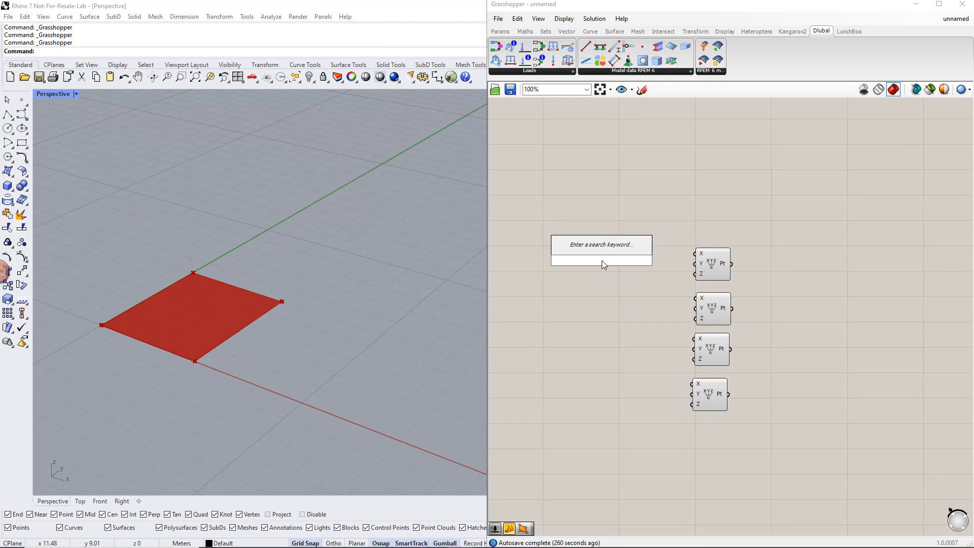
pyautogui.write('1<')
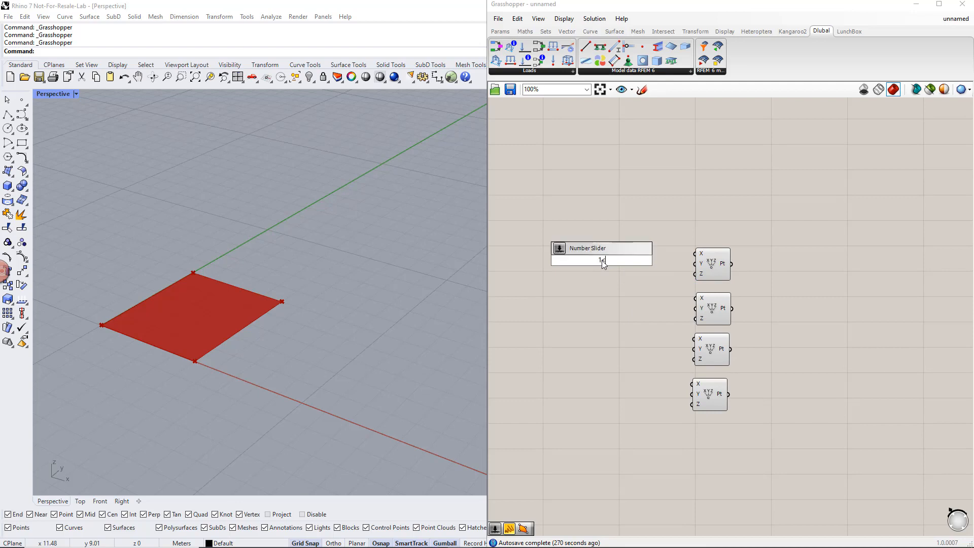
pyautogui.write('8')
pyautogui.press('Return')
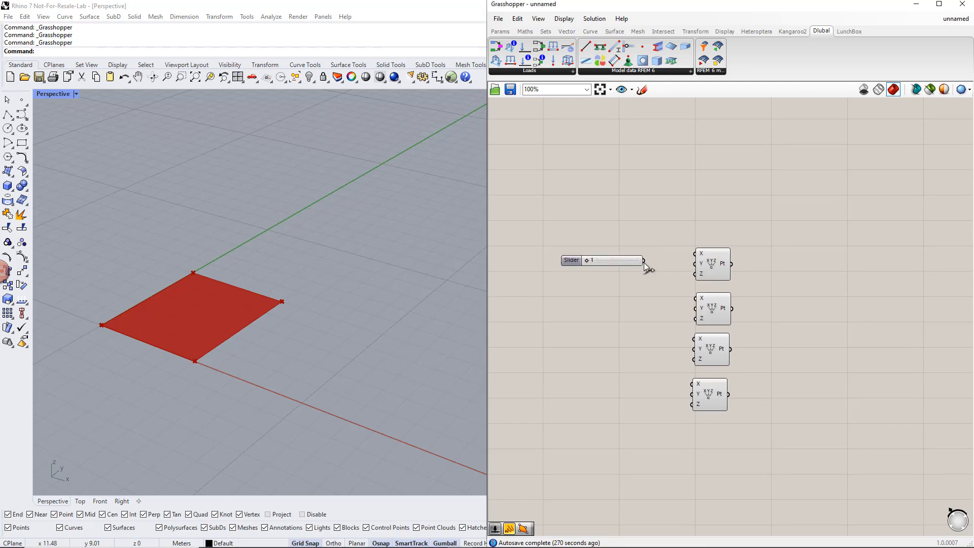
pyautogui.moveTo(660, 260); pyautogui.dragTo(694, 264)
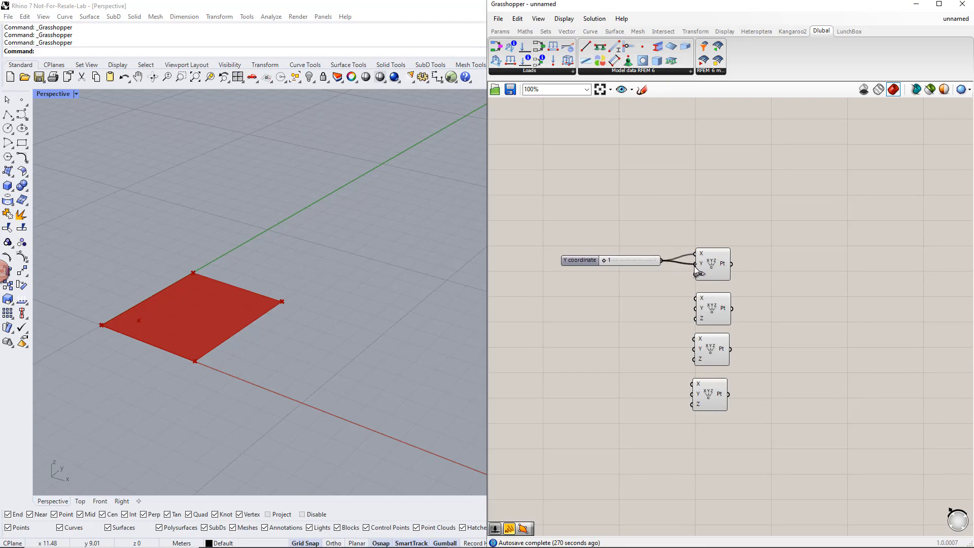
# - Add a second number slider with value 2, wiring it to the second copied point's X and the slider of value 1 to its Y
pyautogui.click(713, 310)
pyautogui.click(582, 339)
pyautogui.doubleClick(583, 346)
pyautogui.write('2<9')
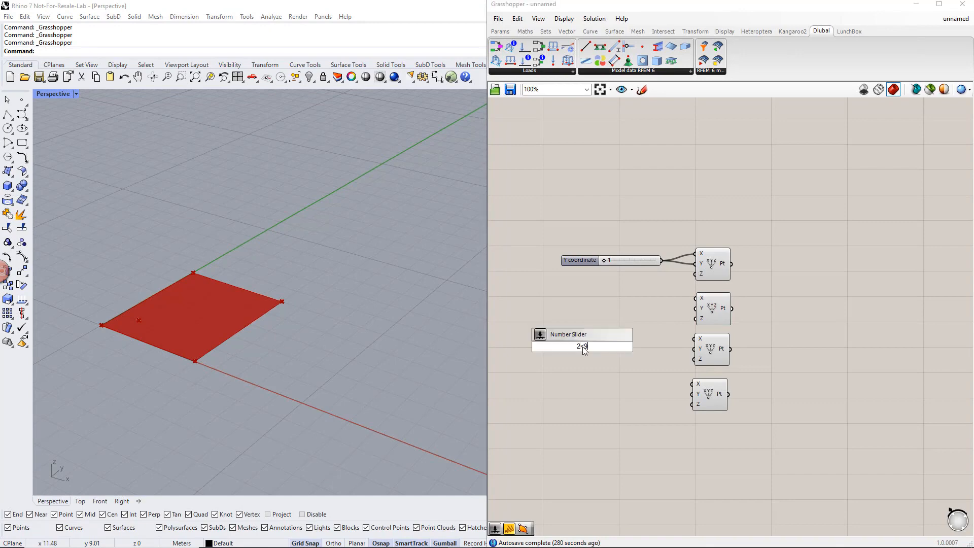
pyautogui.press('Return')
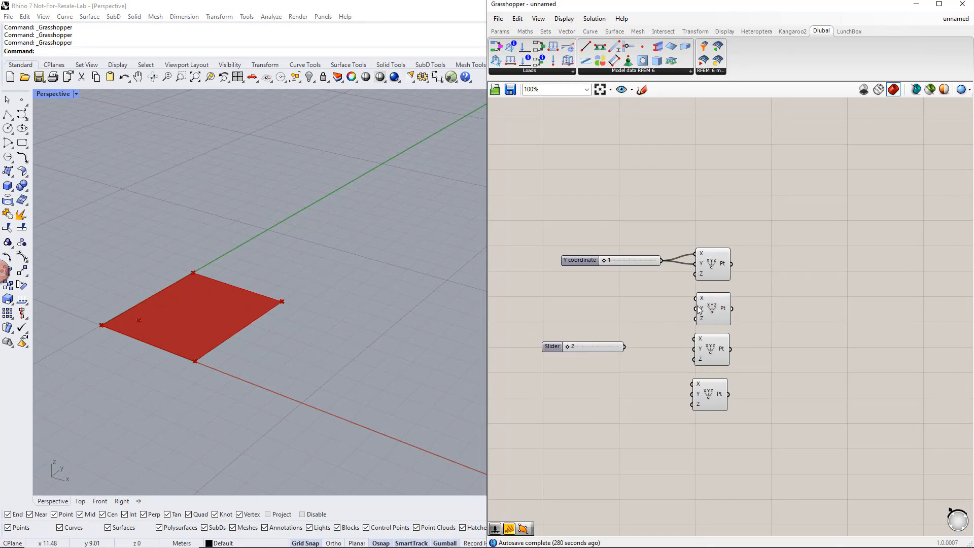
pyautogui.moveTo(694, 299); pyautogui.dragTo(624, 347)
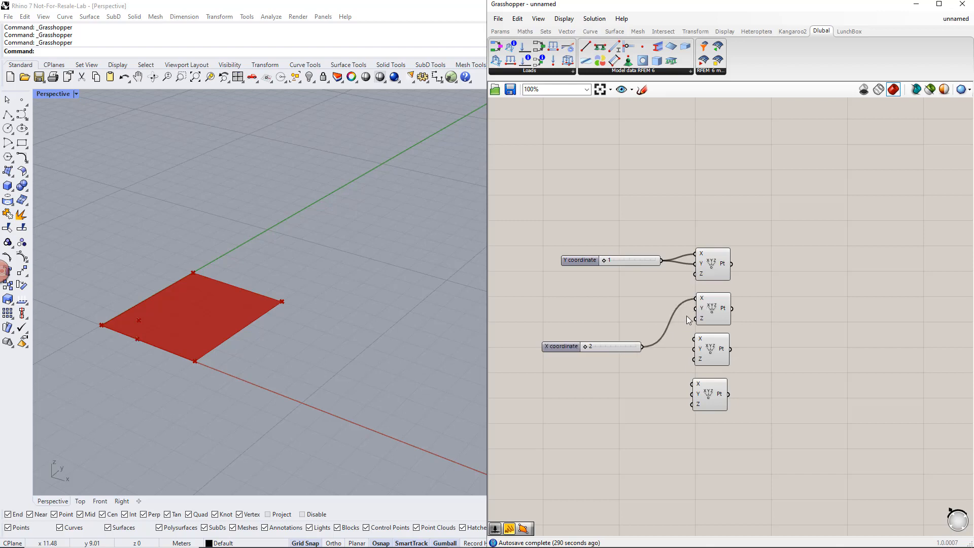
pyautogui.moveTo(694, 308); pyautogui.dragTo(661, 260)
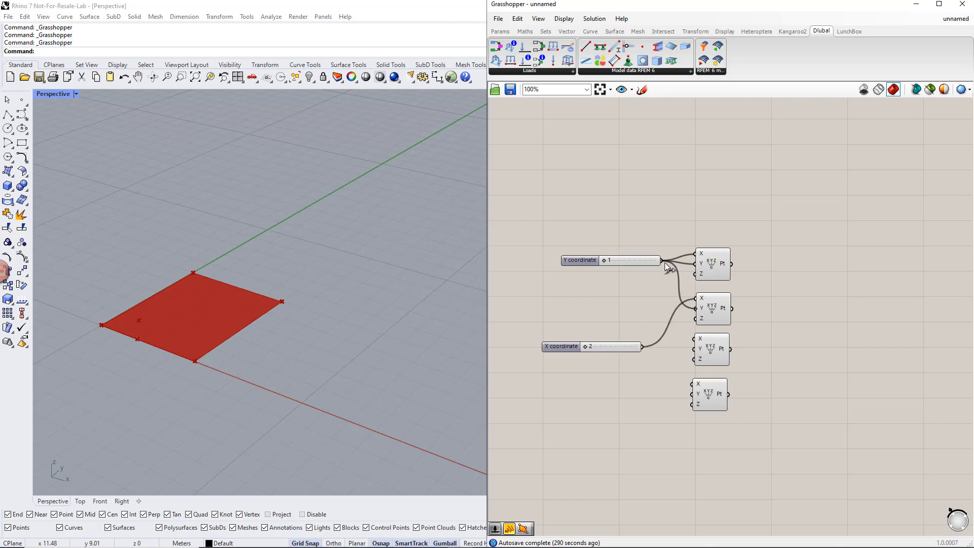
# - Wire the third copied point's X to slider 1 and Y to slider 2, and the fourth point's X and Y to slider 2
pyautogui.click(702, 357)
pyautogui.moveTo(695, 339); pyautogui.dragTo(661, 261)
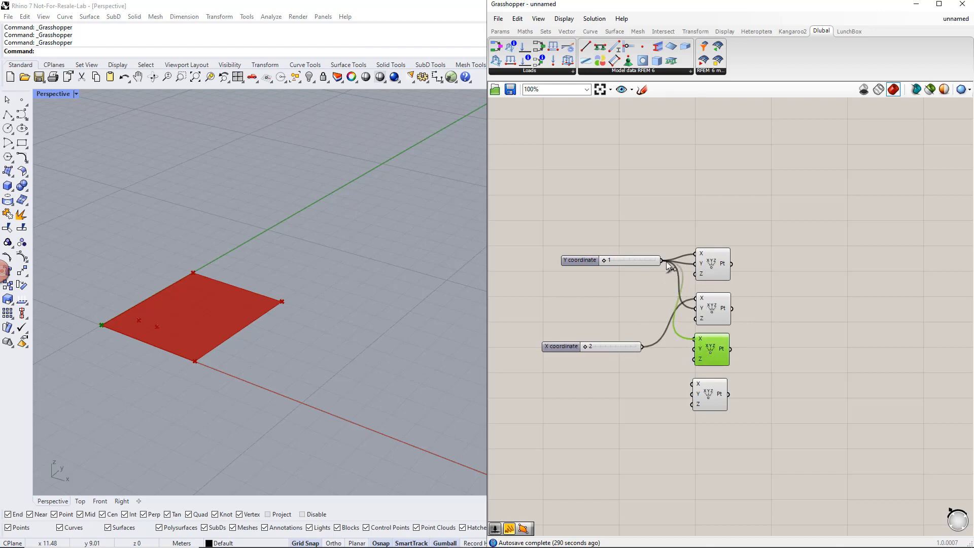
pyautogui.moveTo(694, 348); pyautogui.dragTo(643, 347)
pyautogui.click(709, 403)
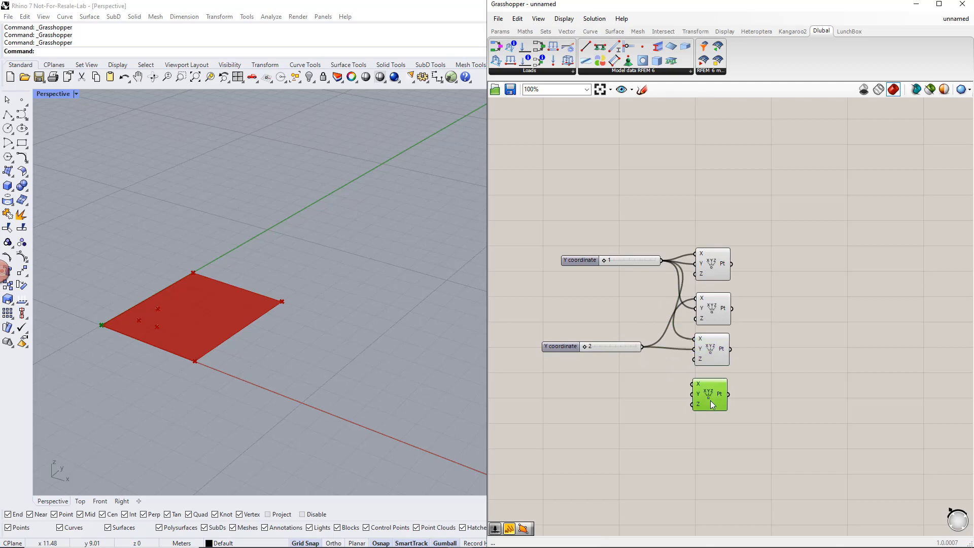
pyautogui.moveTo(692, 384); pyautogui.dragTo(643, 347)
pyautogui.scroll(-1, 651, 390)
pyautogui.moveTo(746, 425); pyautogui.dragTo(766, 278)
pyautogui.click(696, 241)
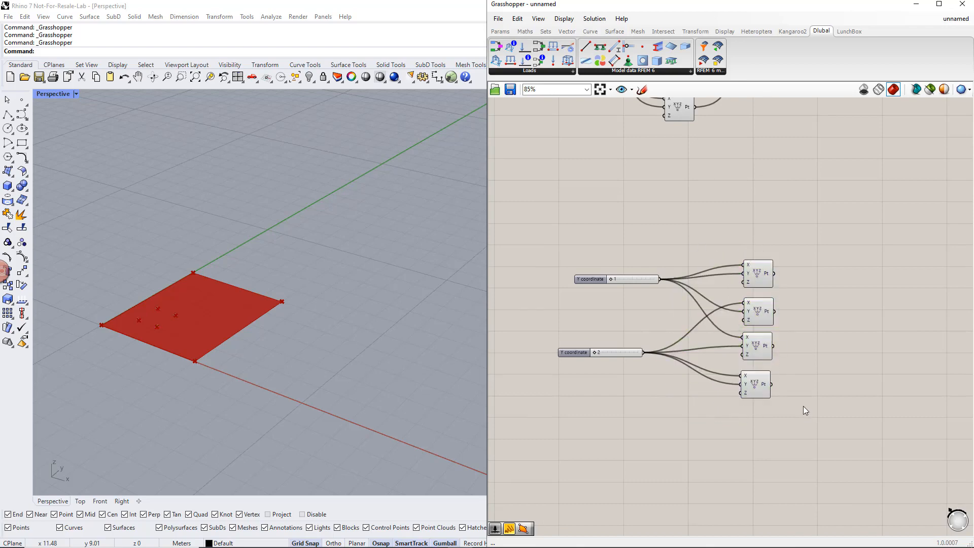
# - Move the two new sliders and four copied points together closer beneath the original point definition
pyautogui.scroll(-2, 802, 405)
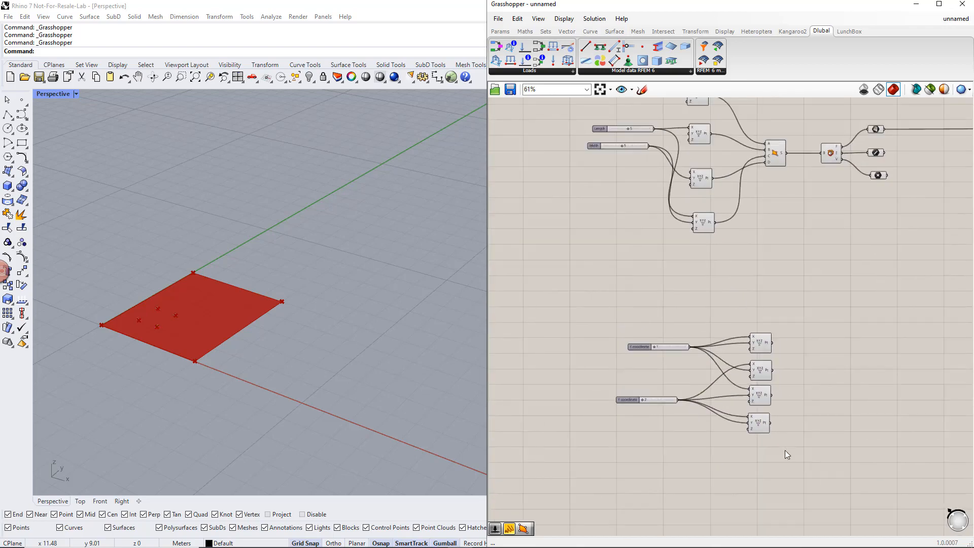
pyautogui.moveTo(785, 450); pyautogui.dragTo(599, 318)
pyautogui.moveTo(759, 348); pyautogui.dragTo(741, 290)
pyautogui.moveTo(644, 233); pyautogui.dragTo(658, 299, button='right')
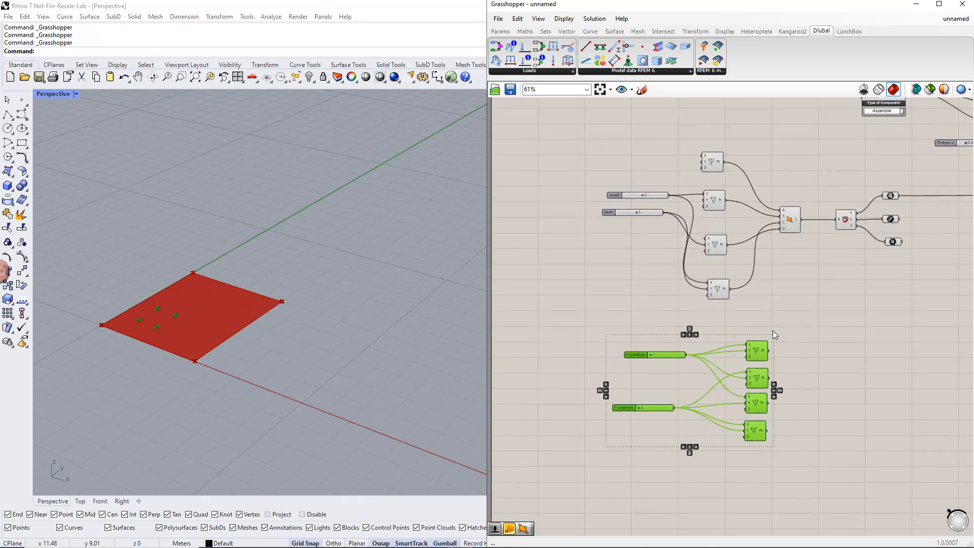
pyautogui.click(773, 333)
# - Set the Length and Width sliders to 10 and the lower coordinate slider to 4
pyautogui.scroll(2, 643, 210)
pyautogui.moveTo(642, 190); pyautogui.dragTo(682, 204)
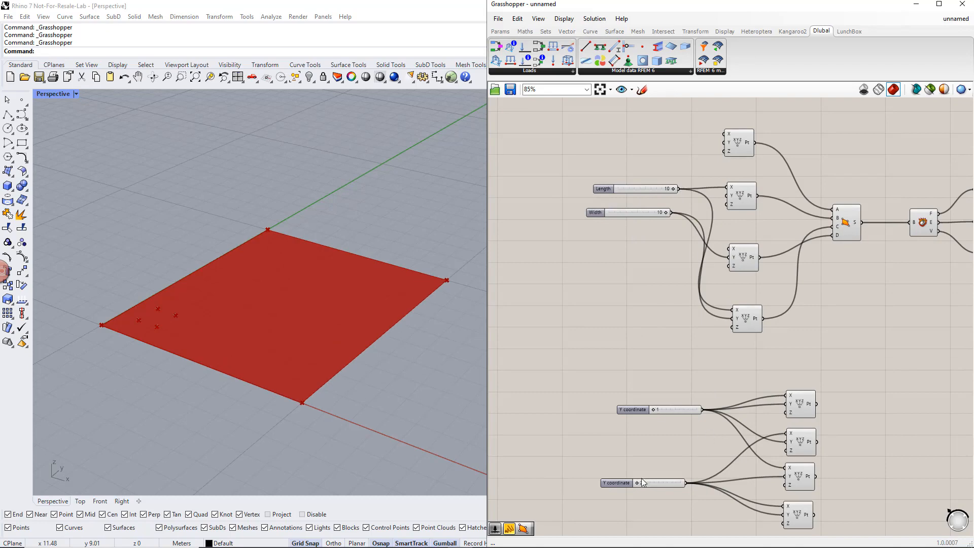
pyautogui.moveTo(650, 484); pyautogui.dragTo(662, 482)
pyautogui.moveTo(835, 523); pyautogui.dragTo(786, 401)
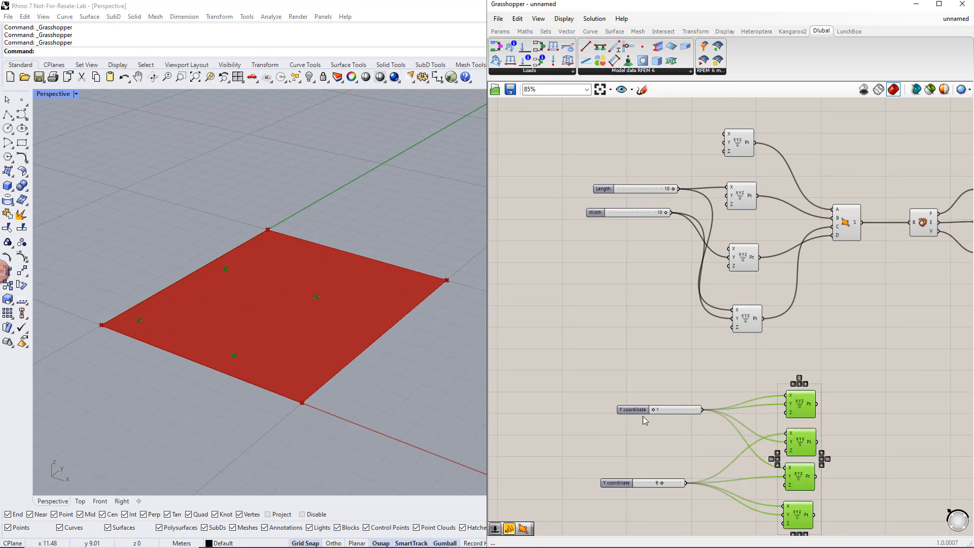
pyautogui.moveTo(662, 483)
pyautogui.mouseDown()
pyautogui.moveTo(683, 485)
pyautogui.moveTo(656, 485)
pyautogui.mouseUp()
# - Set the upper coordinate slider feeding the copied points to 2
pyautogui.click(659, 409)
pyautogui.scroll(2, 660, 406)
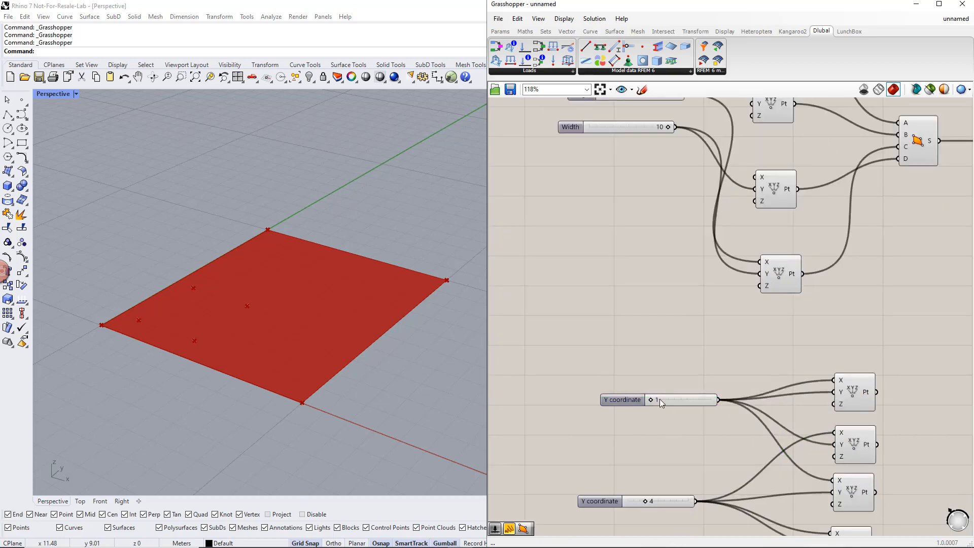
pyautogui.doubleClick(659, 399)
pyautogui.write('2')
pyautogui.press('Return')
# - Set both the Length and Width sliders to 6
pyautogui.scroll(-1, 661, 382)
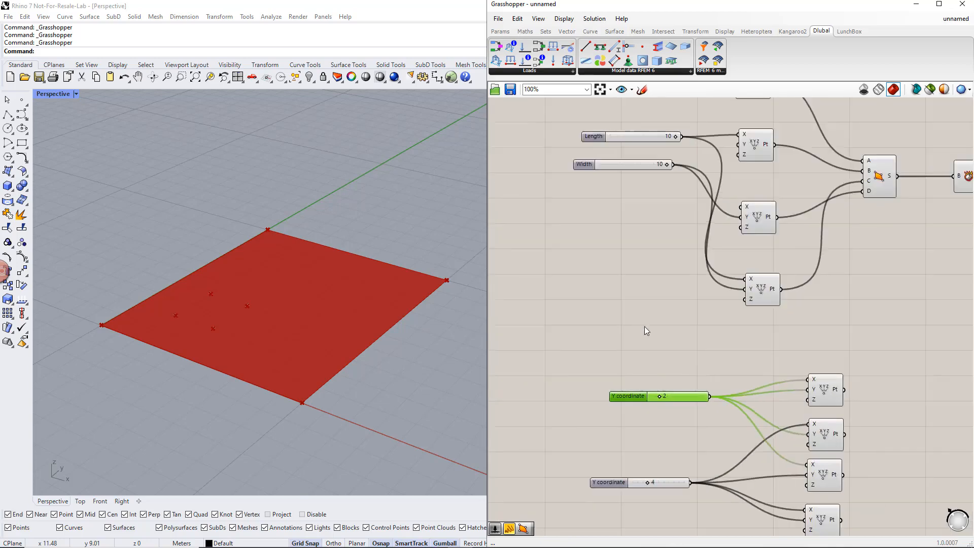
pyautogui.doubleClick(692, 194)
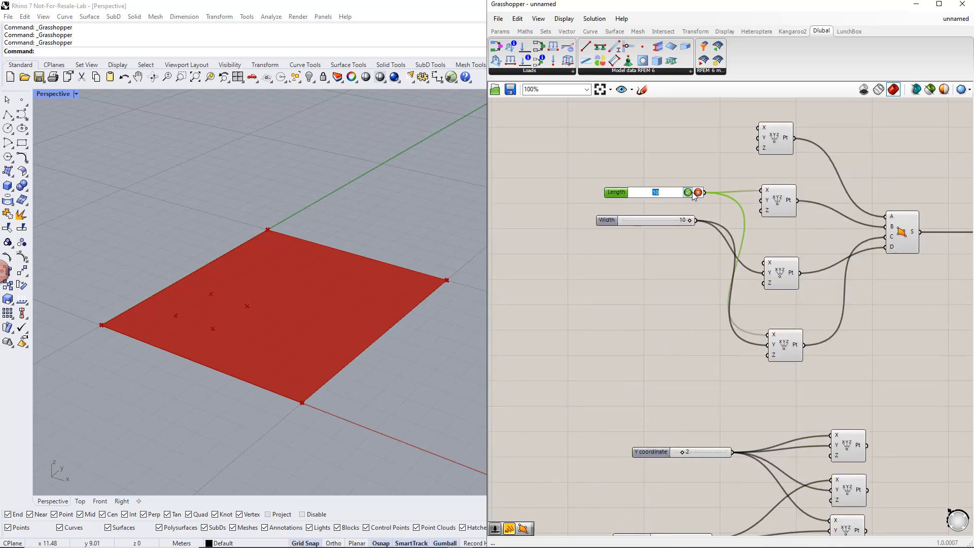
pyautogui.press('Return')
pyautogui.doubleClick(690, 222)
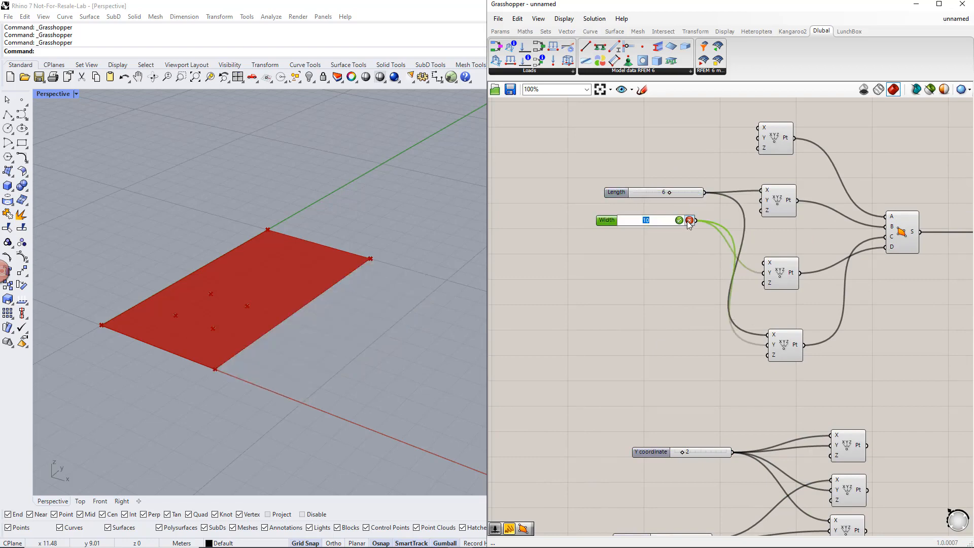
pyautogui.press('Return')
# - Copy the four-point surface component down beside the four lower Construct Point components
pyautogui.scroll(-2, 659, 266)
pyautogui.moveTo(870, 455); pyautogui.dragTo(775, 378, button='right')
pyautogui.moveTo(761, 441); pyautogui.dragTo(663, 302)
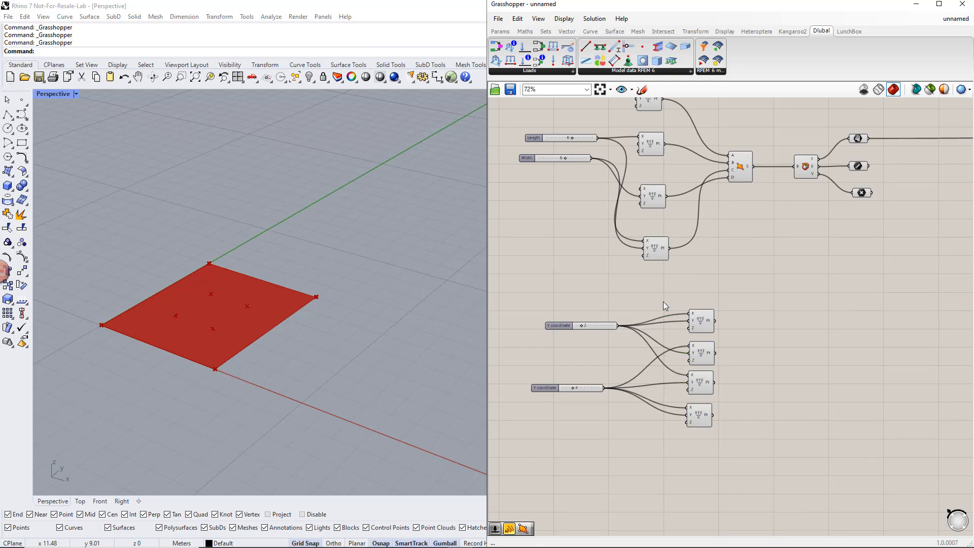
pyautogui.keyDown('alt'); pyautogui.moveTo(741, 163); pyautogui.dragTo(791, 355); pyautogui.keyUp('alt')
# - Rewire the copied surface component, connecting the first to fourth lower points to its inputs A, B, D and C respectively
pyautogui.click(703, 327)
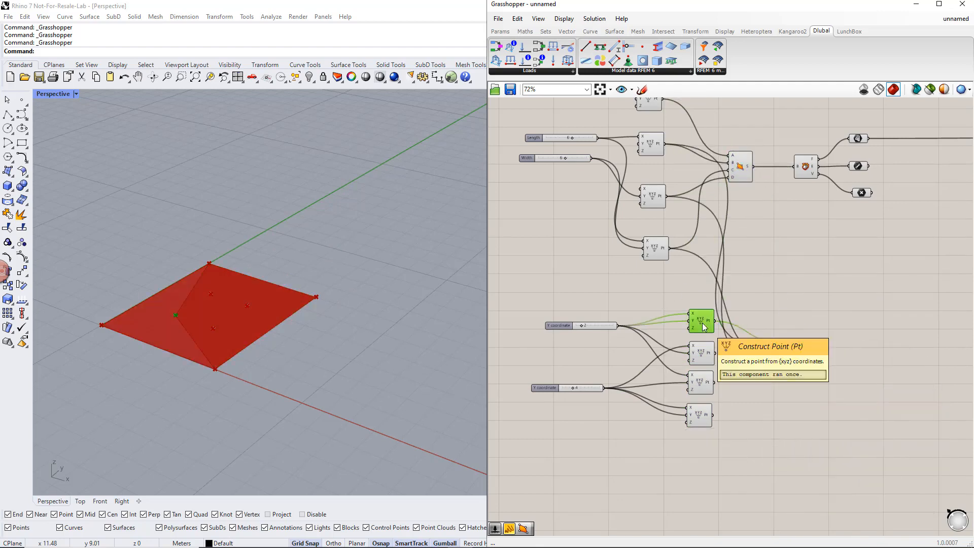
pyautogui.click(708, 357)
pyautogui.moveTo(715, 353); pyautogui.dragTo(780, 349)
pyautogui.click(700, 381)
pyautogui.click(702, 424)
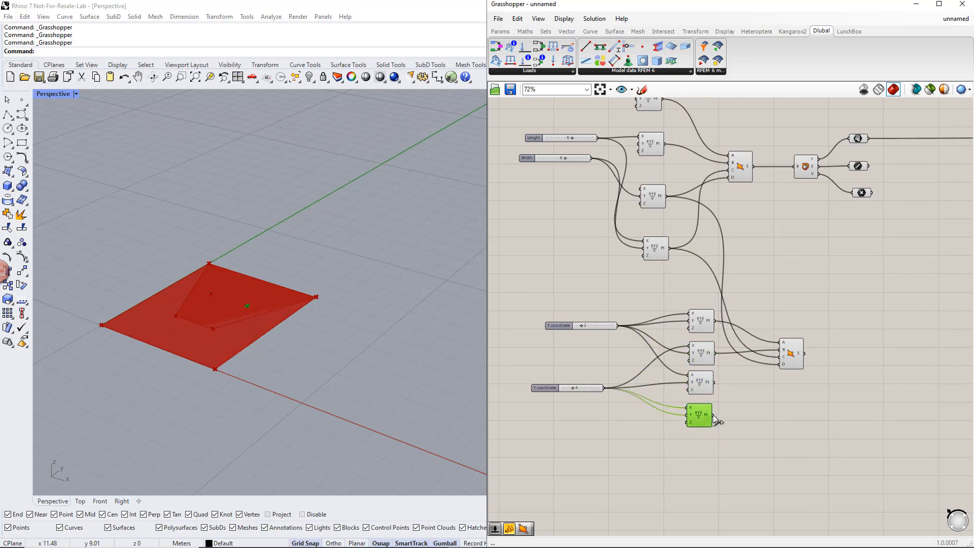
pyautogui.moveTo(713, 415); pyautogui.dragTo(779, 363)
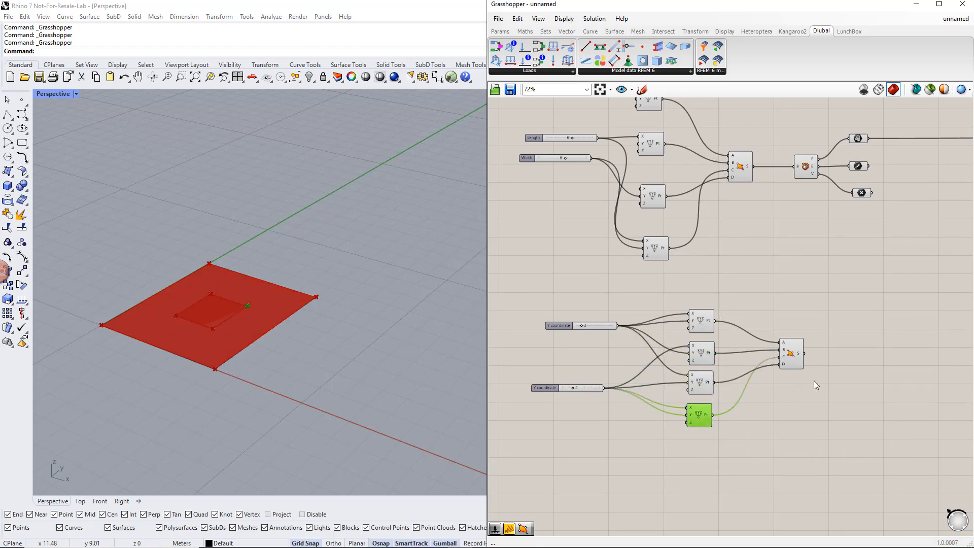
pyautogui.click(794, 357)
pyautogui.click(826, 352)
# - Add a Dlubal Opening component beside the copied surface component and connect the surface output to its GH Surface input
pyautogui.moveTo(848, 360); pyautogui.dragTo(799, 349, button='right')
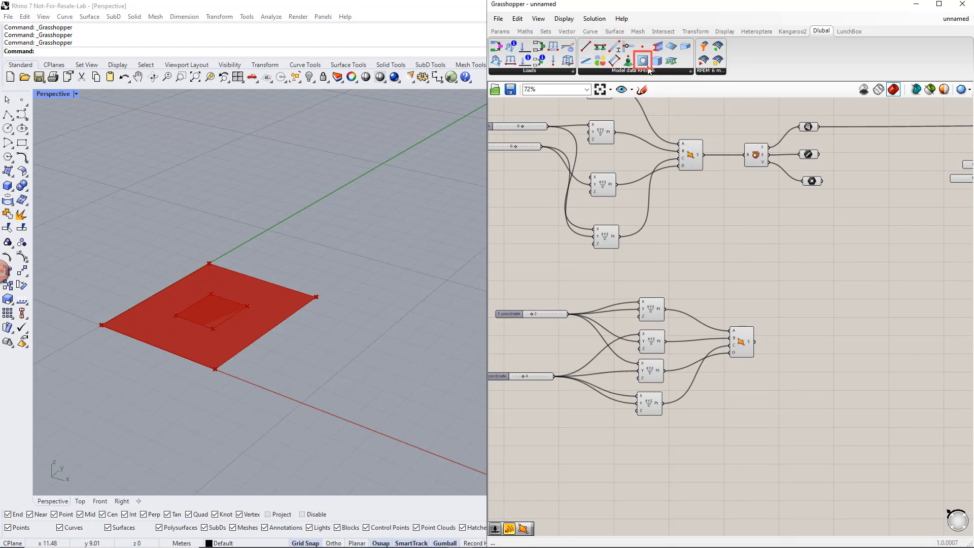
pyautogui.moveTo(647, 68); pyautogui.dragTo(874, 339)
pyautogui.scroll(-2, 824, 371)
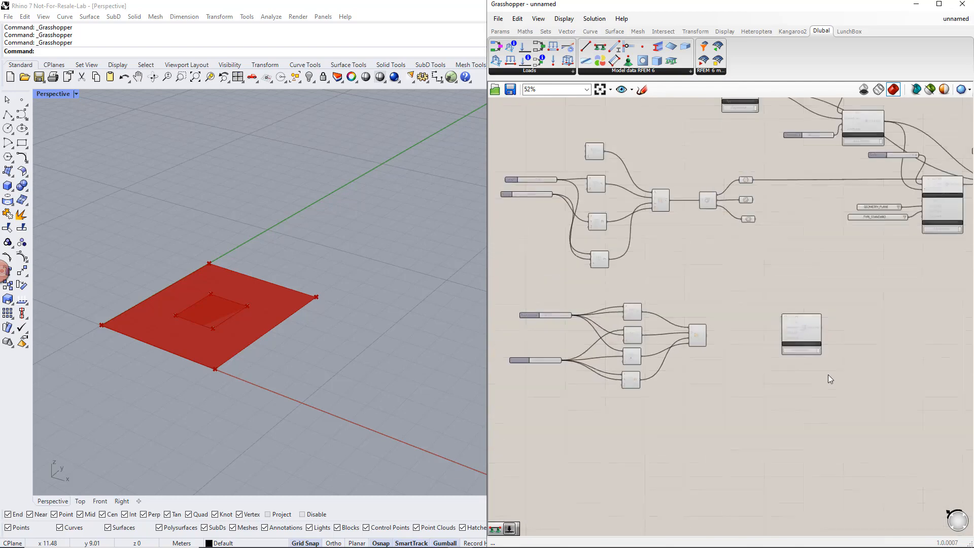
pyautogui.scroll(2, 811, 373)
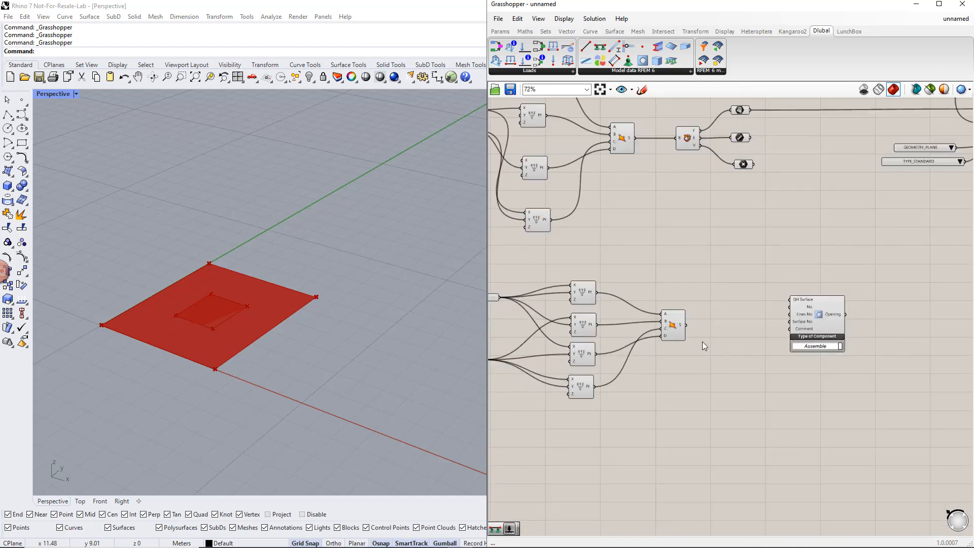
pyautogui.moveTo(689, 326); pyautogui.dragTo(885, 332)
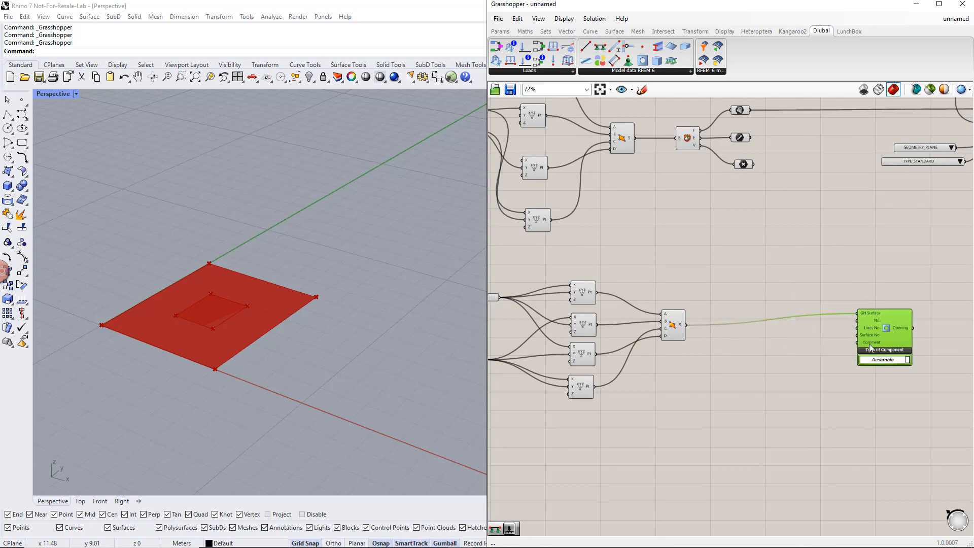
# - Add a number slider with value 1 and connect it to the Opening component's No. input
pyautogui.moveTo(901, 367); pyautogui.dragTo(839, 380, button='right')
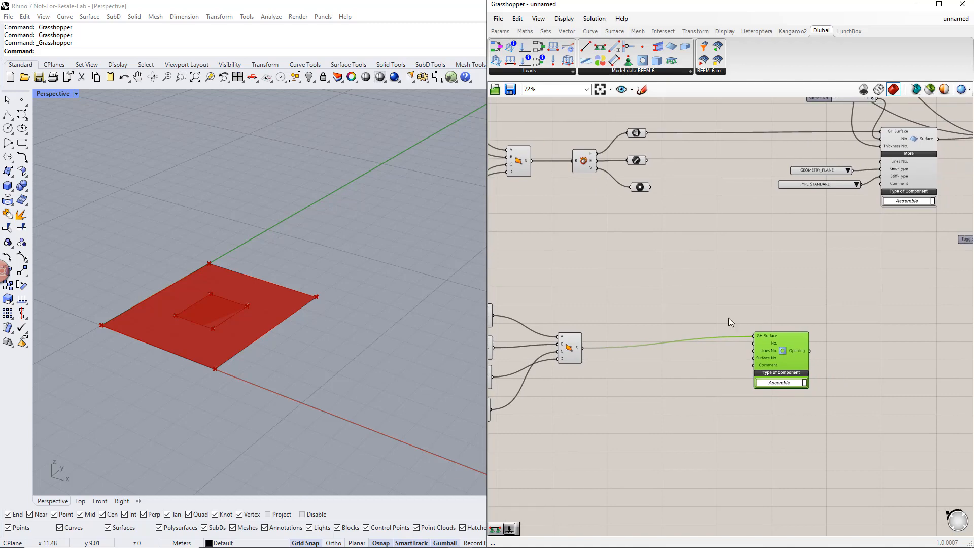
pyautogui.click(694, 307)
pyautogui.doubleClick(694, 308)
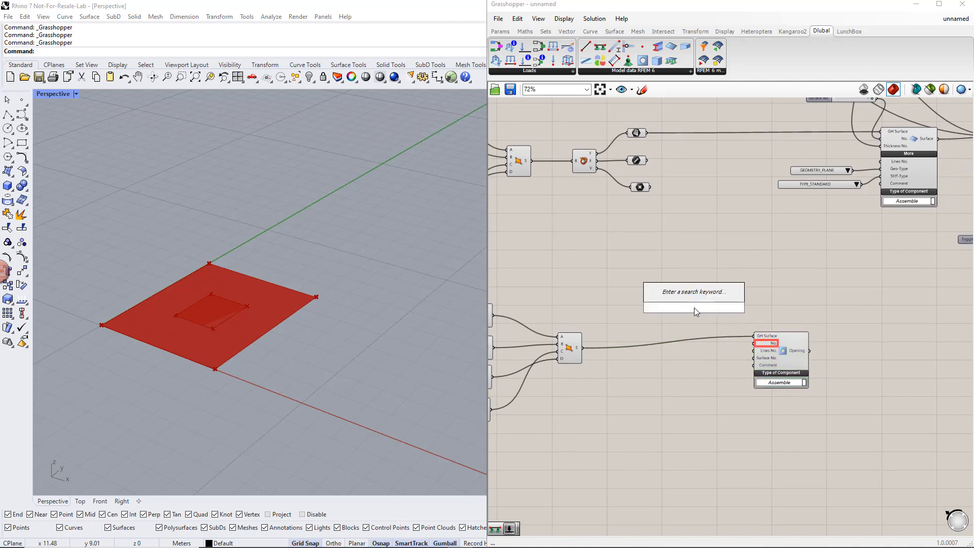
pyautogui.write('slider')
pyautogui.press('Return')
pyautogui.moveTo(725, 307); pyautogui.dragTo(754, 343)
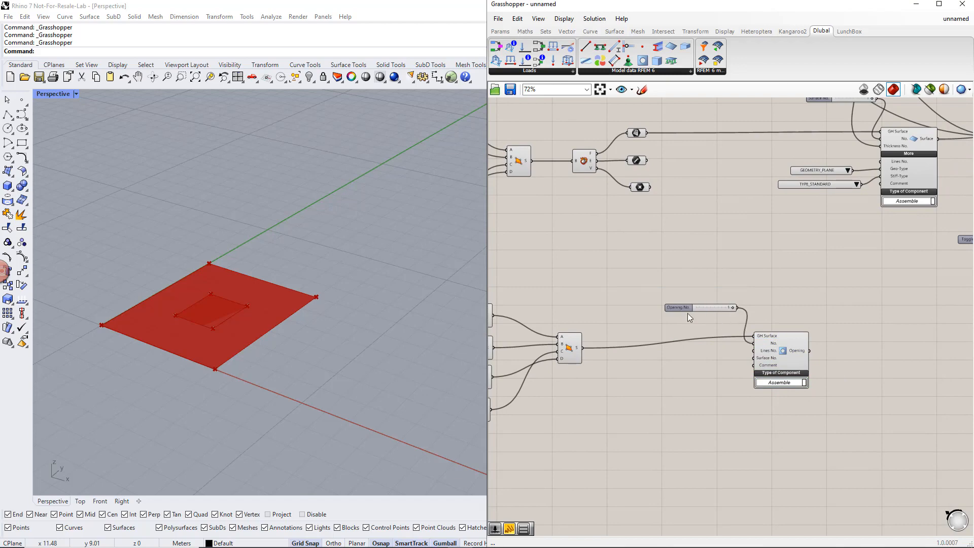
pyautogui.moveTo(717, 352); pyautogui.dragTo(685, 361, button='right')
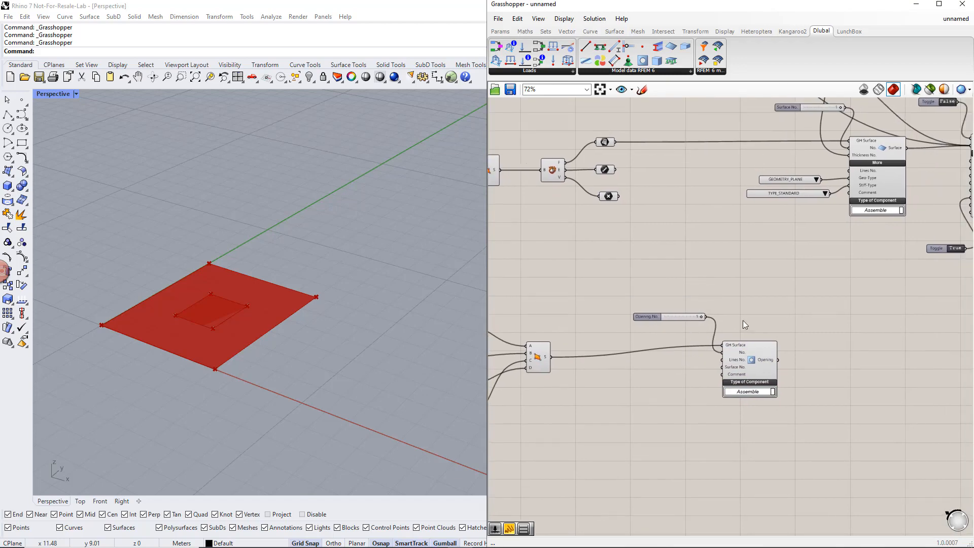
# - Connect the Surface output to the Opening's Surface No. input, and send the Opening output to the RFEM export component's Input, aborting the RFEM connection lock
pyautogui.moveTo(907, 148); pyautogui.dragTo(719, 372)
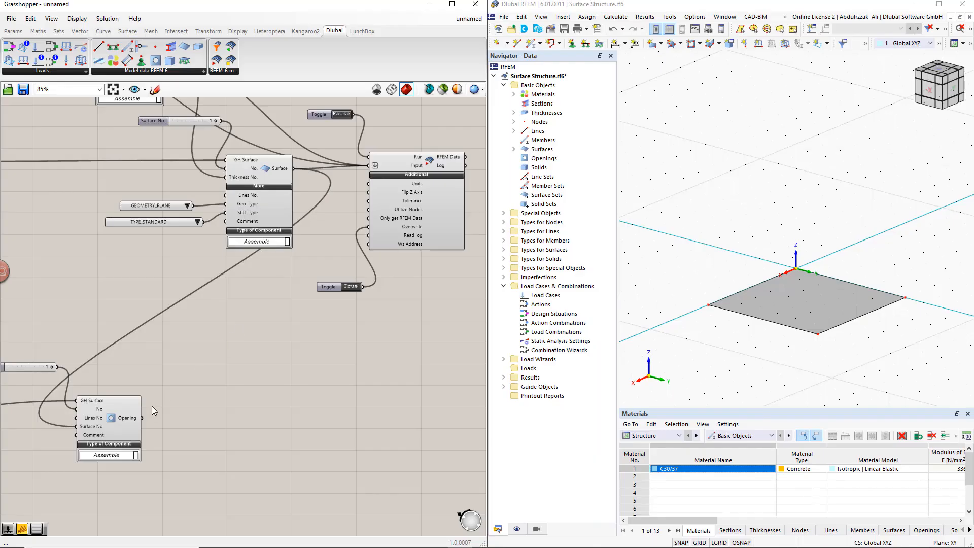
pyautogui.keyDown('shift'); pyautogui.moveTo(142, 418); pyautogui.dragTo(370, 172); pyautogui.keyUp('shift')
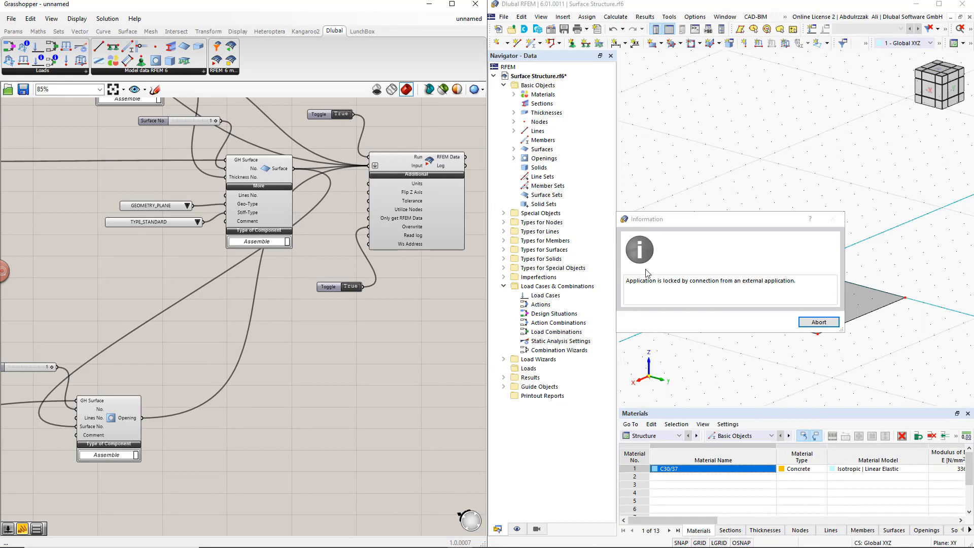
pyautogui.click(813, 321)
pyautogui.click(813, 320)
pyautogui.click(811, 322)
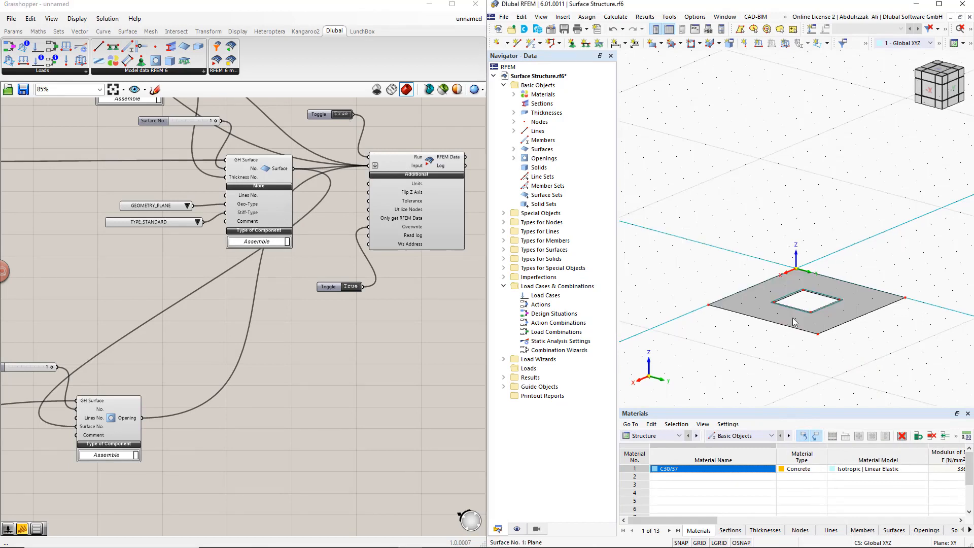
# - Examine the exported opening's boundary lines, area and centre in RFEM, leaving its properties unchanged
pyautogui.doubleClick(800, 293)
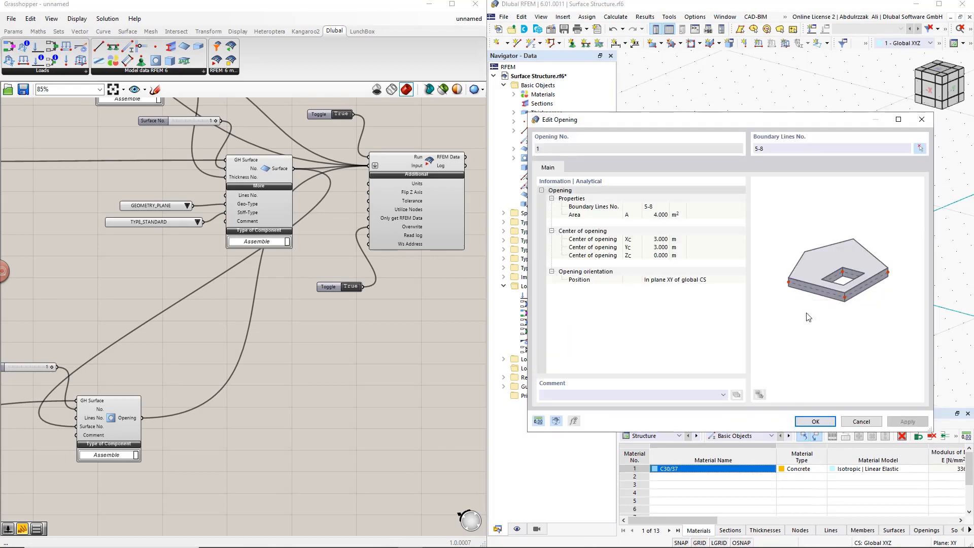
pyautogui.click(860, 421)
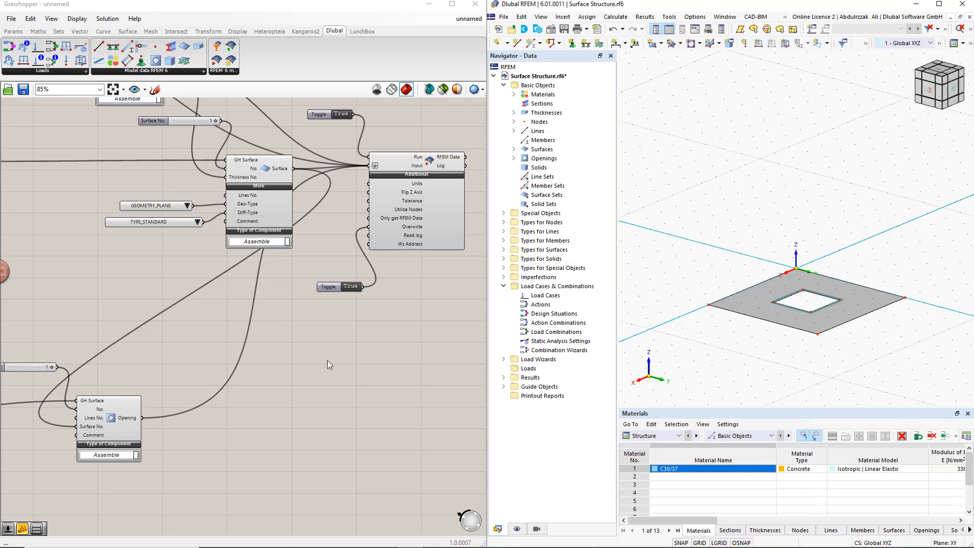
# - Add a Dlubal Line Support component below the geometry parameters and connect the Line parameter to its GH Line input
pyautogui.moveTo(290, 363); pyautogui.dragTo(357, 384, button='right')
pyautogui.scroll(-2, 357, 384)
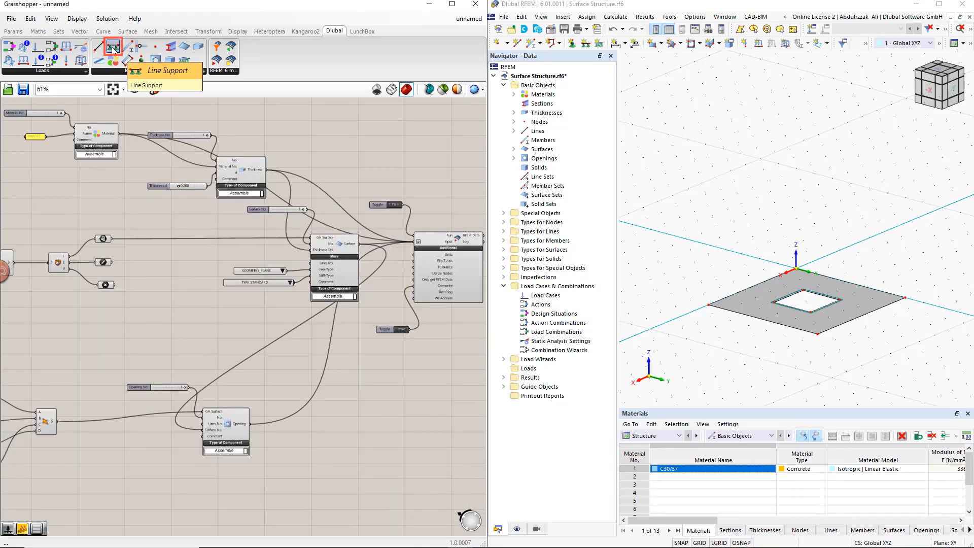
pyautogui.moveTo(114, 50); pyautogui.dragTo(176, 318)
pyautogui.moveTo(114, 341); pyautogui.dragTo(140, 350, button='right')
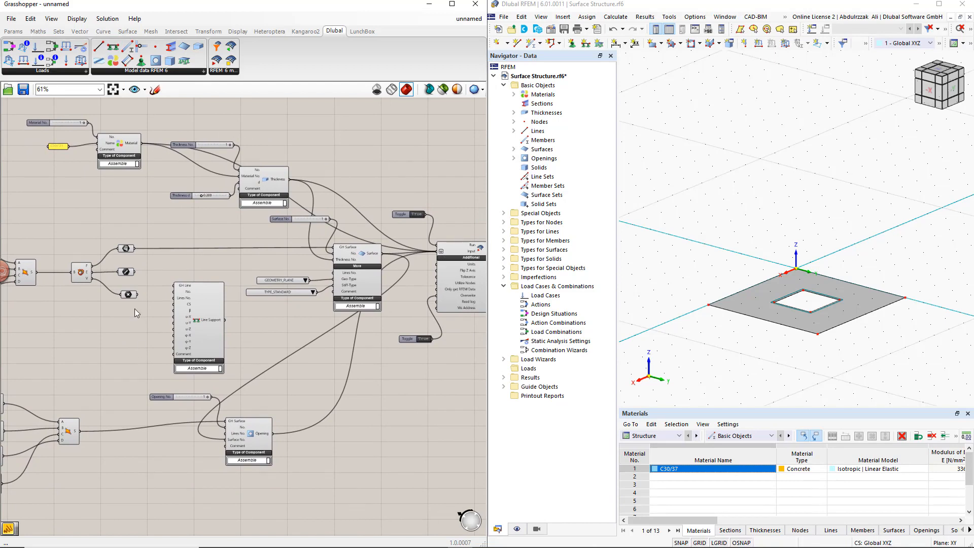
pyautogui.click(129, 273)
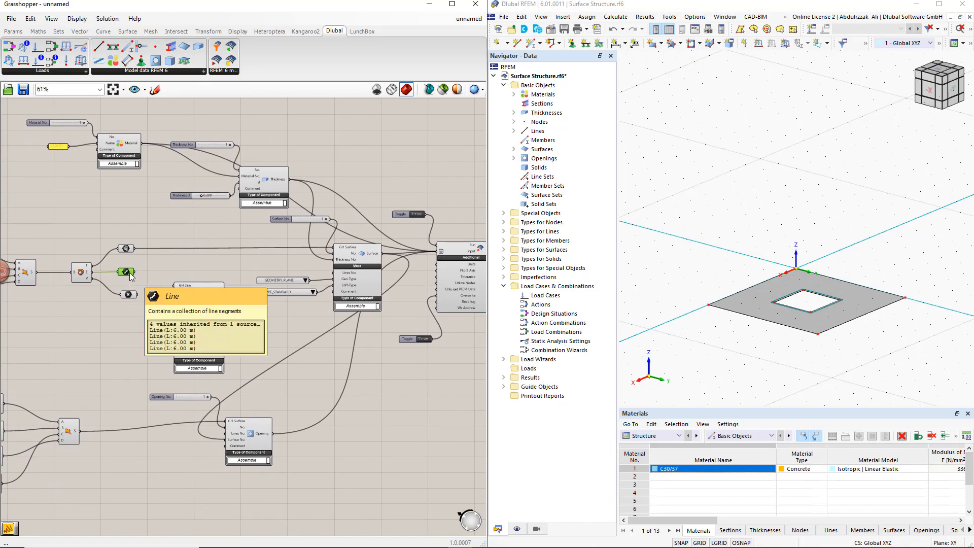
pyautogui.moveTo(135, 272); pyautogui.dragTo(172, 290)
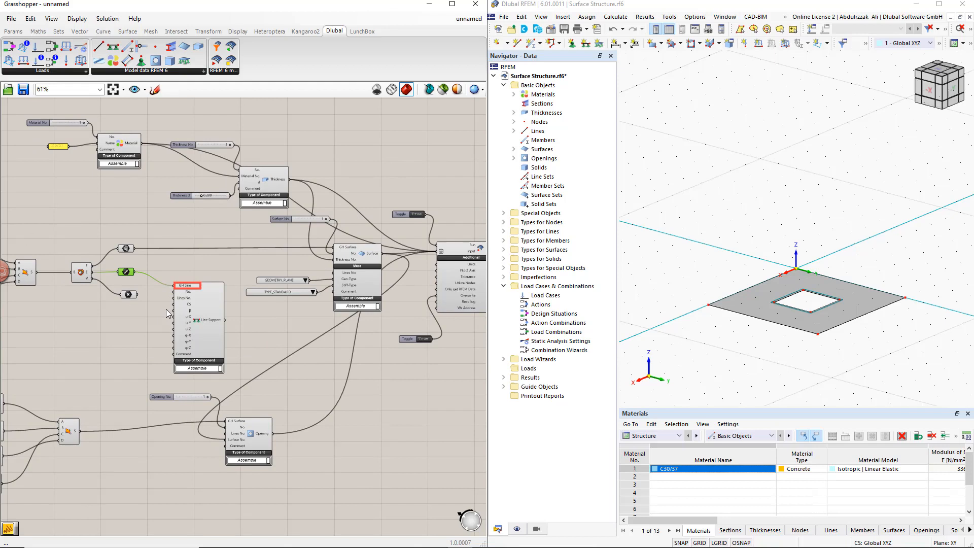
# - Add a panel containing "inf" and connect it to the Line Support's u-X, u-Y, u-Z and φ-Z inputs
pyautogui.doubleClick(136, 326)
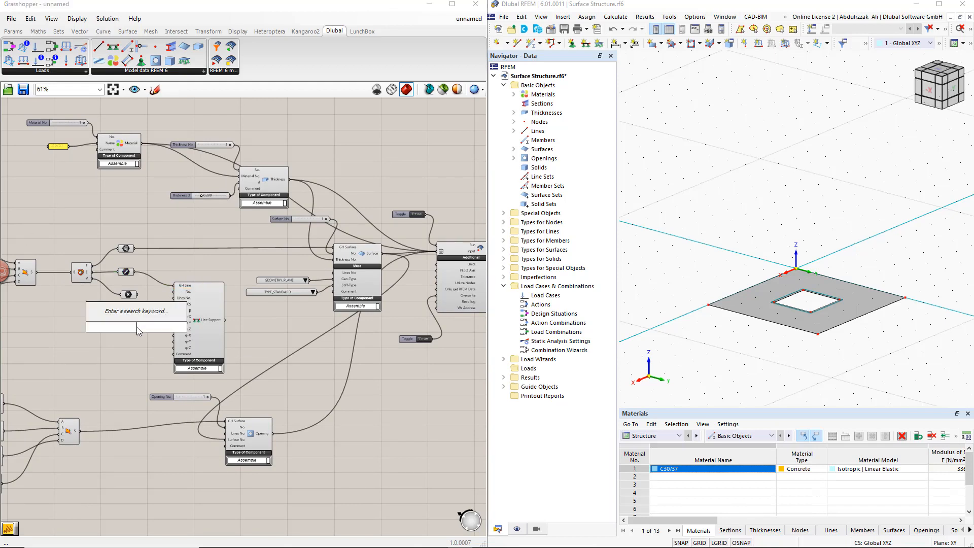
pyautogui.write('Panel')
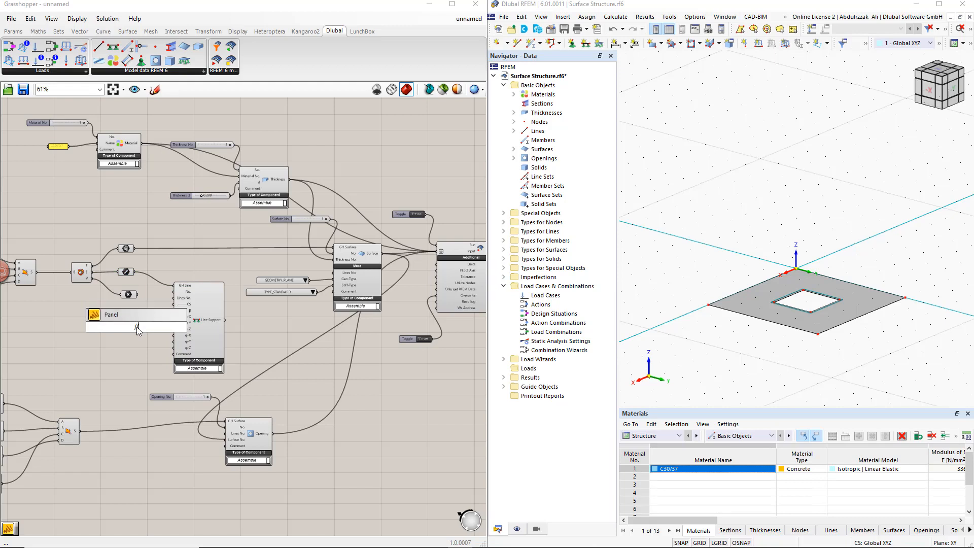
pyautogui.press('Return')
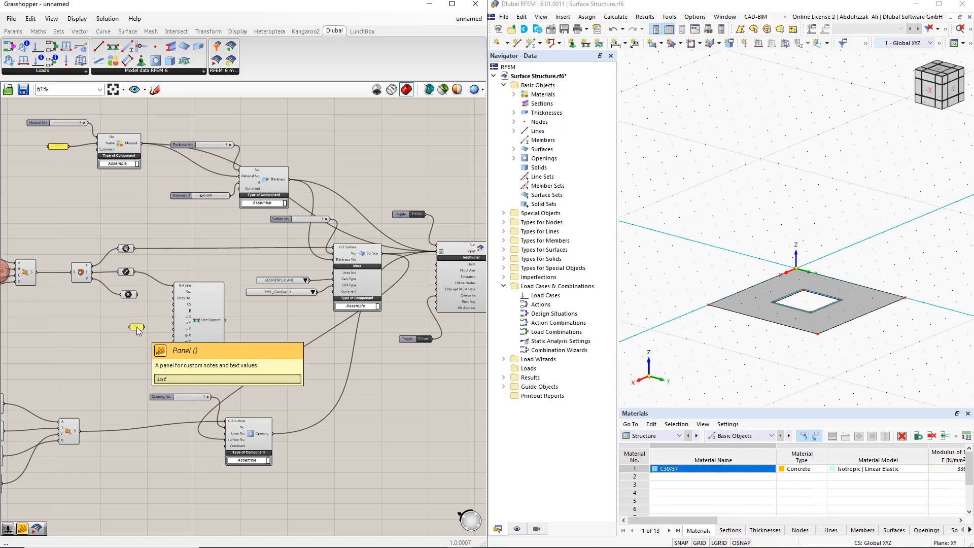
pyautogui.scroll(2, 138, 330)
pyautogui.moveTo(160, 343); pyautogui.dragTo(74, 353, button='right')
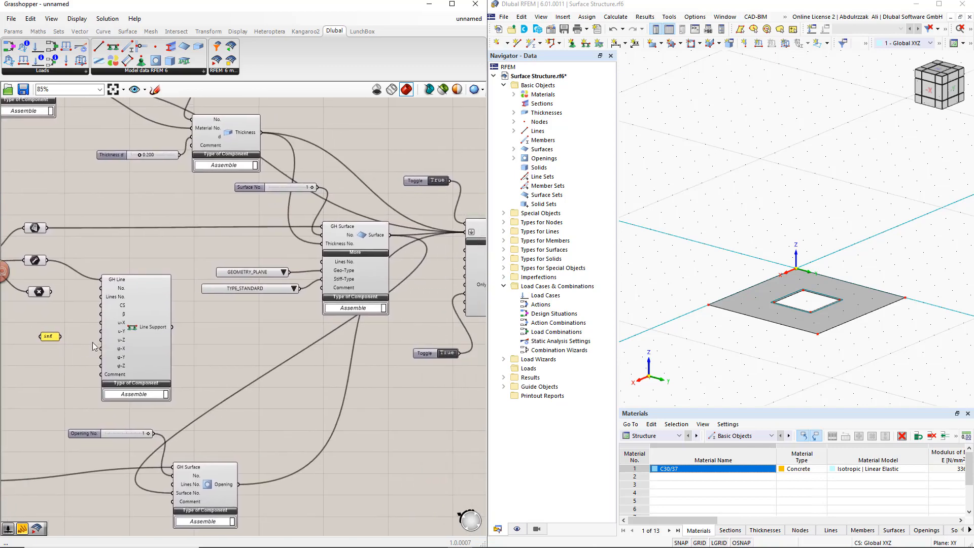
pyautogui.moveTo(60, 336); pyautogui.dragTo(98, 374)
# - Connect the Line Support output to the RFEM export component's Input and abort the external connection lock in RFEM
pyautogui.scroll(-1, 135, 373)
pyautogui.moveTo(359, 433); pyautogui.dragTo(340, 431, button='right')
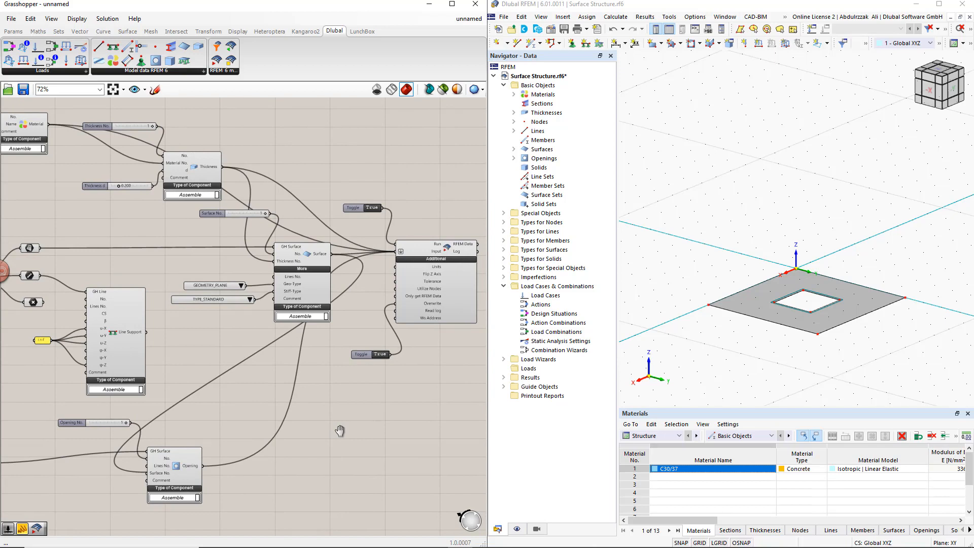
pyautogui.keyDown('shift'); pyautogui.moveTo(147, 332); pyautogui.dragTo(397, 259); pyautogui.keyUp('shift')
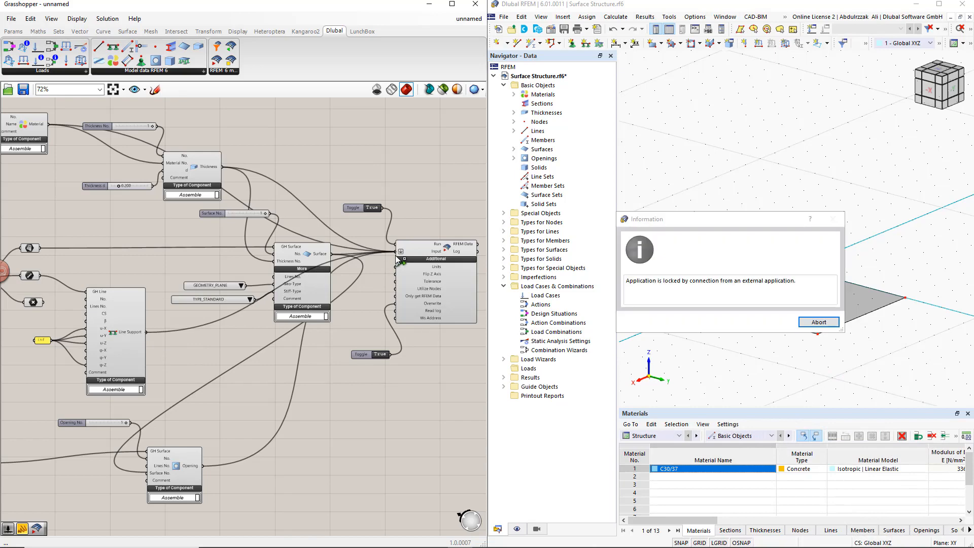
pyautogui.click(815, 323)
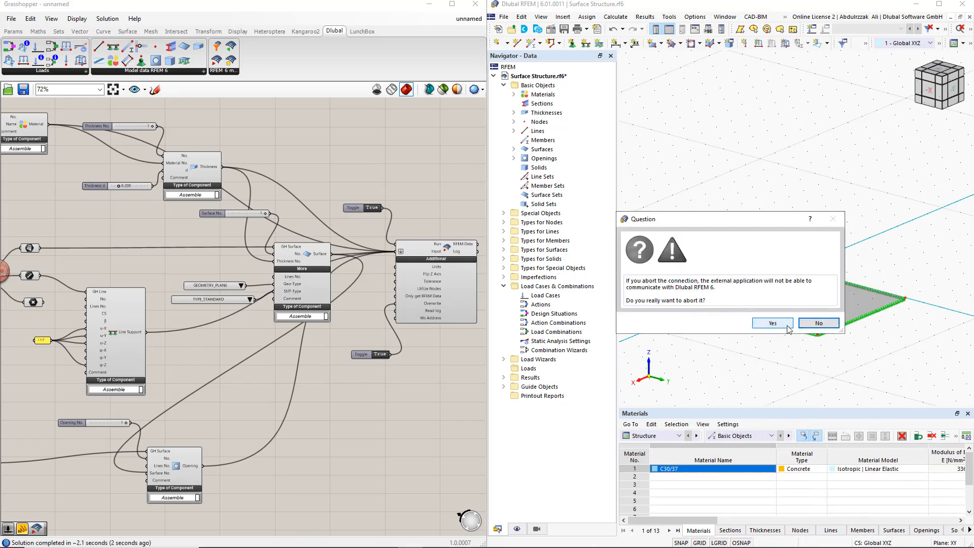
pyautogui.click(773, 323)
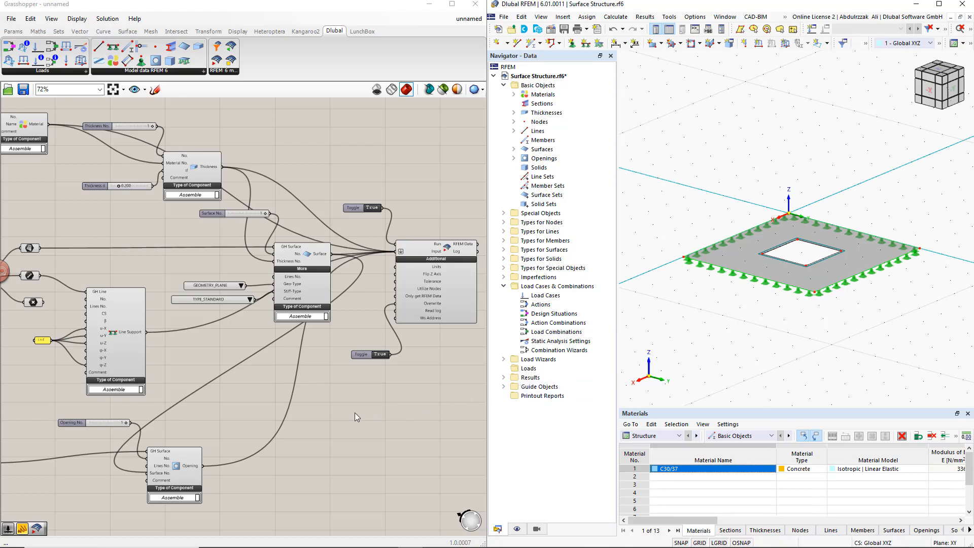
# - Place a Static Analysis Settings component in the empty canvas area below the opening's Construct Point components
pyautogui.scroll(-3, 355, 412)
pyautogui.moveTo(177, 466); pyautogui.dragTo(259, 390, button='right')
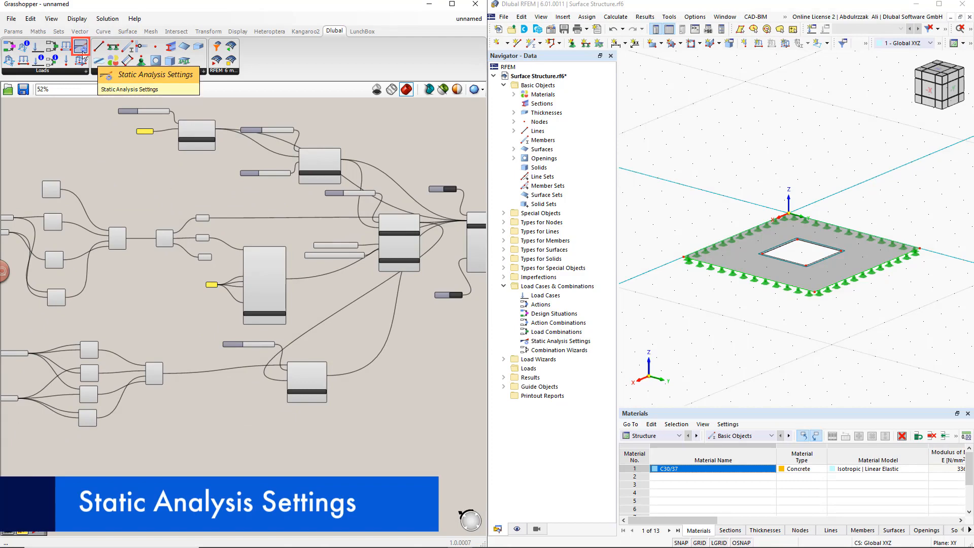
pyautogui.moveTo(81, 47); pyautogui.dragTo(117, 460)
pyautogui.click(56, 467)
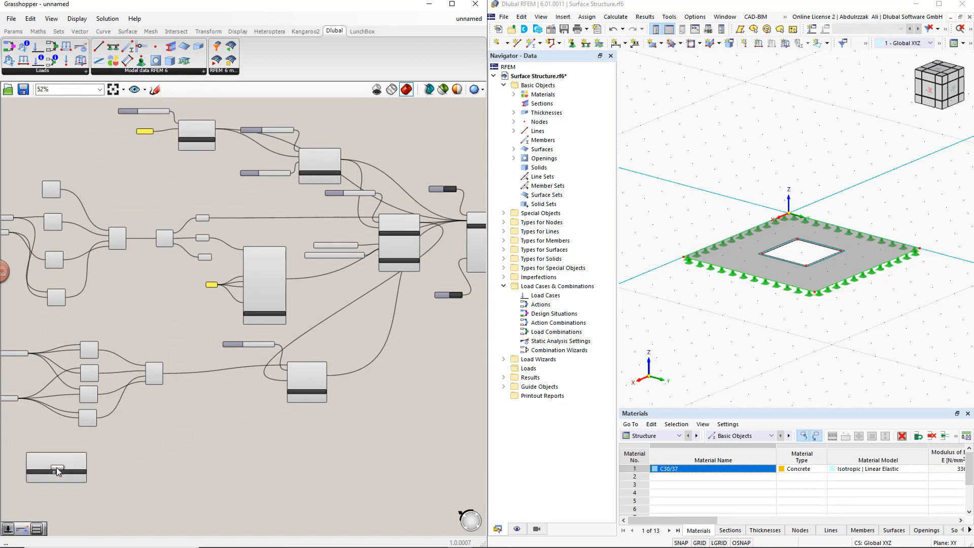
pyautogui.moveTo(125, 479); pyautogui.dragTo(287, 318, button='right')
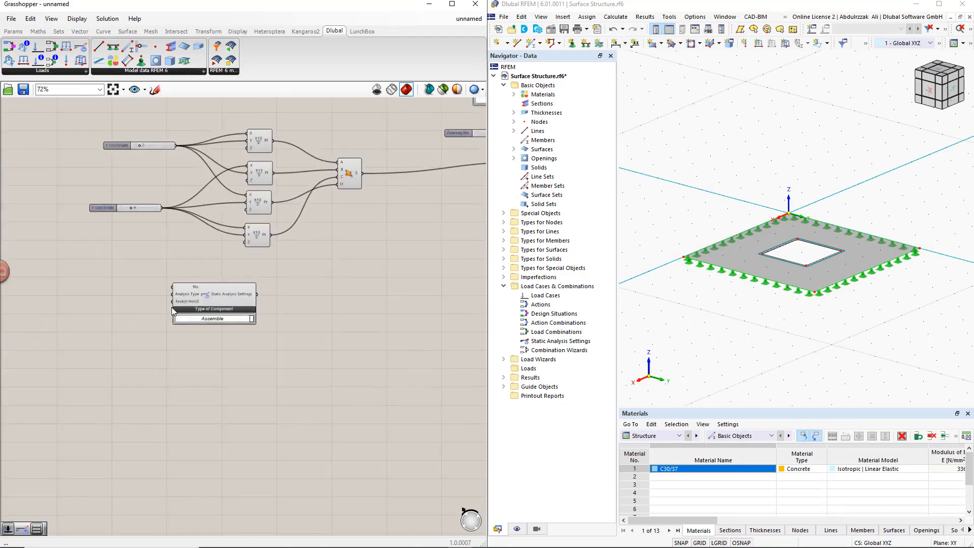
pyautogui.scroll(4, 199, 309)
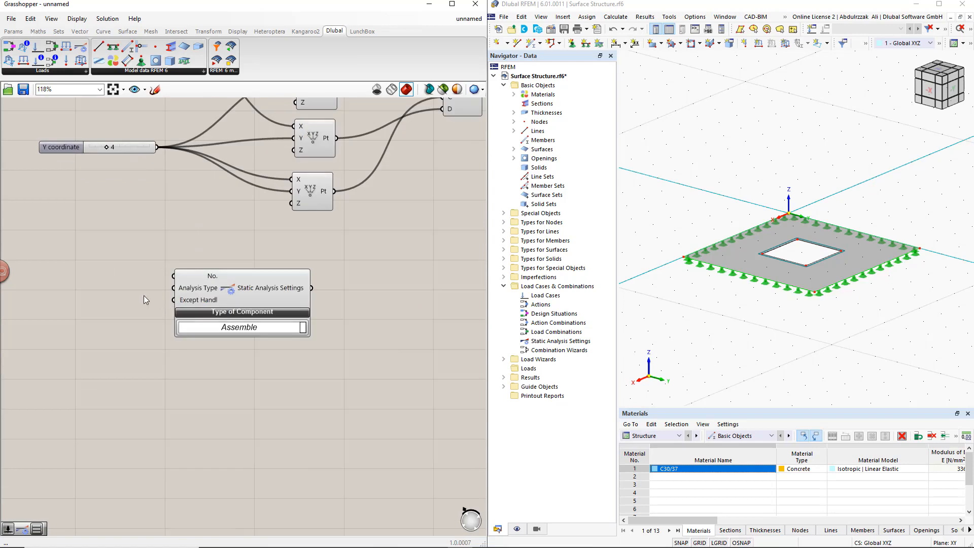
# - Add a slider with value 1 named Static Analysis Setting No. and connect it to the Static Analysis Settings component's No. input
pyautogui.doubleClick(83, 275)
pyautogui.write('1')
pyautogui.press('Return')
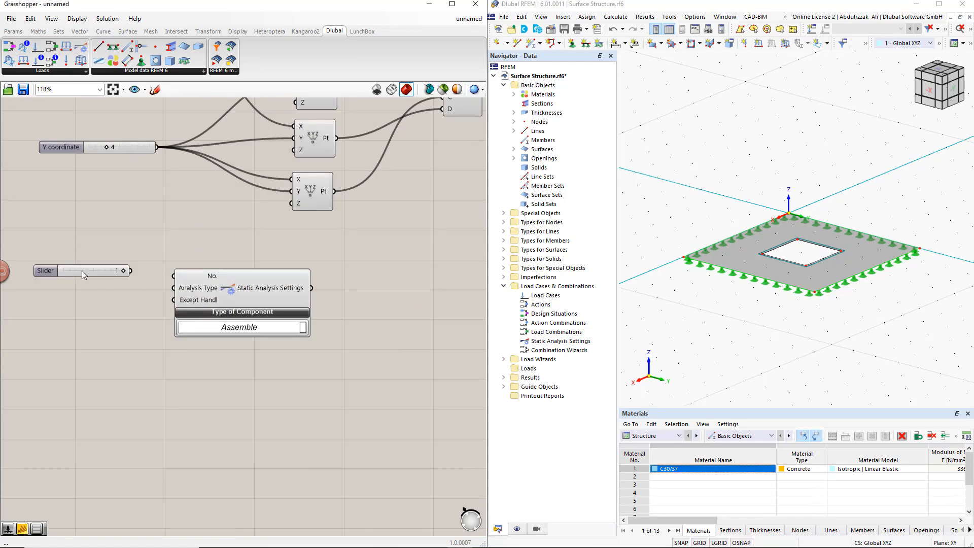
pyautogui.moveTo(146, 273); pyautogui.dragTo(278, 289)
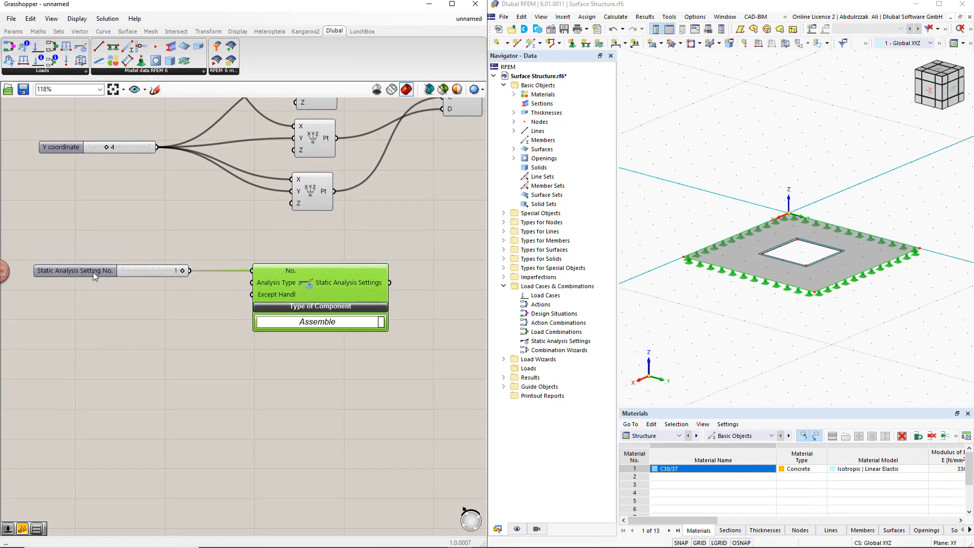
pyautogui.moveTo(93, 272); pyautogui.dragTo(120, 272)
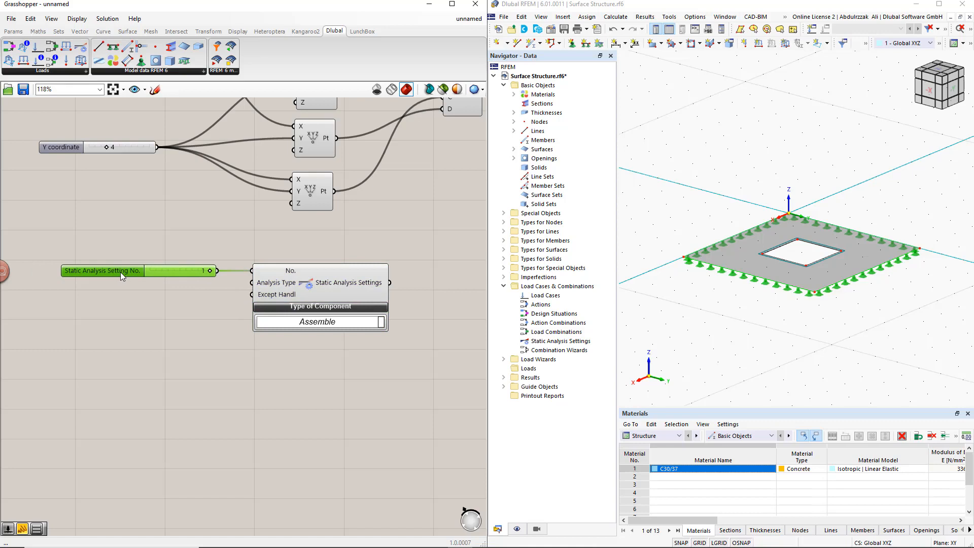
# - Add a value list, connect it to the Analysis Type input and keep GEOMETRICALLY_LINEAR as the selected option
pyautogui.doubleClick(169, 298)
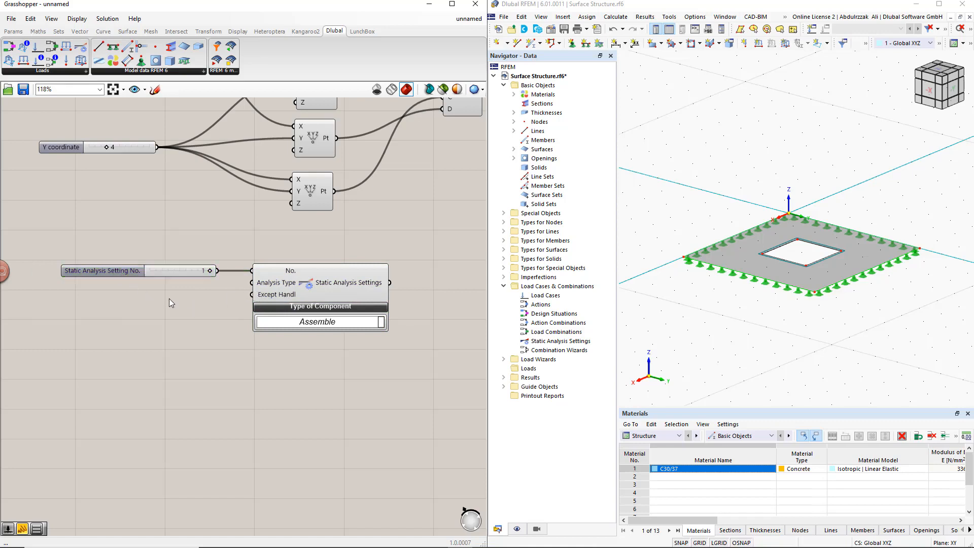
pyautogui.write('value')
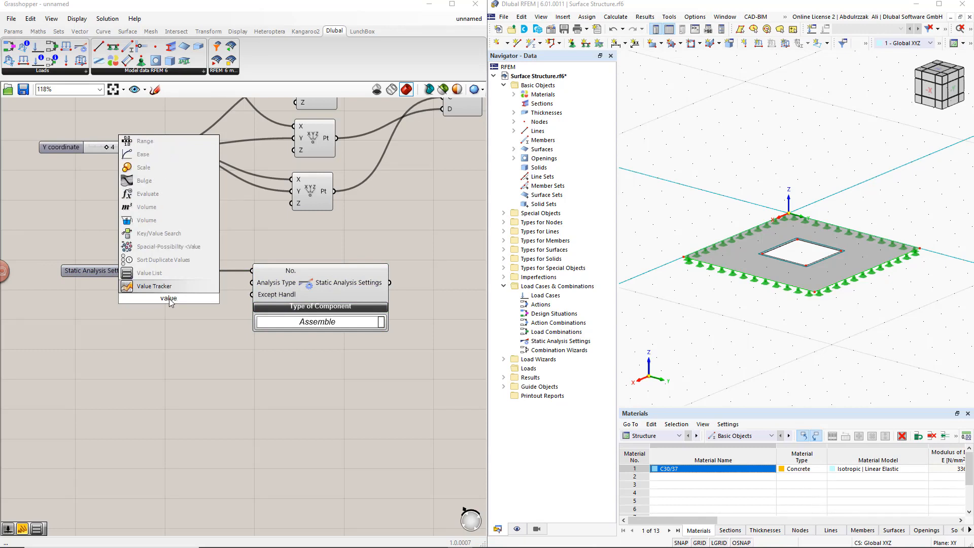
pyautogui.click(154, 279)
pyautogui.moveTo(189, 298); pyautogui.dragTo(252, 282)
pyautogui.click(174, 298)
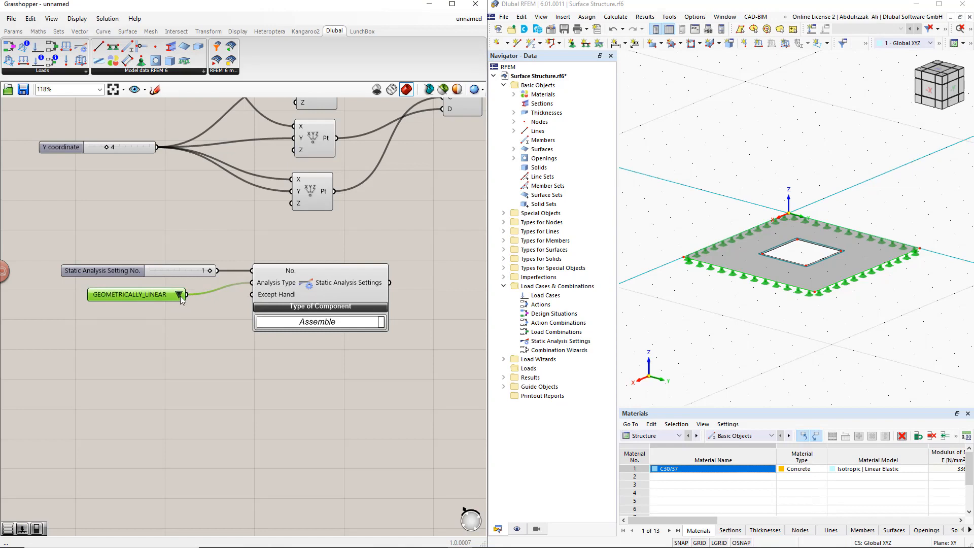
pyautogui.click(178, 295)
pyautogui.click(214, 304)
# - Place a Load Case component below the Static Analysis Settings component and expand its additional inputs
pyautogui.scroll(-1, 205, 309)
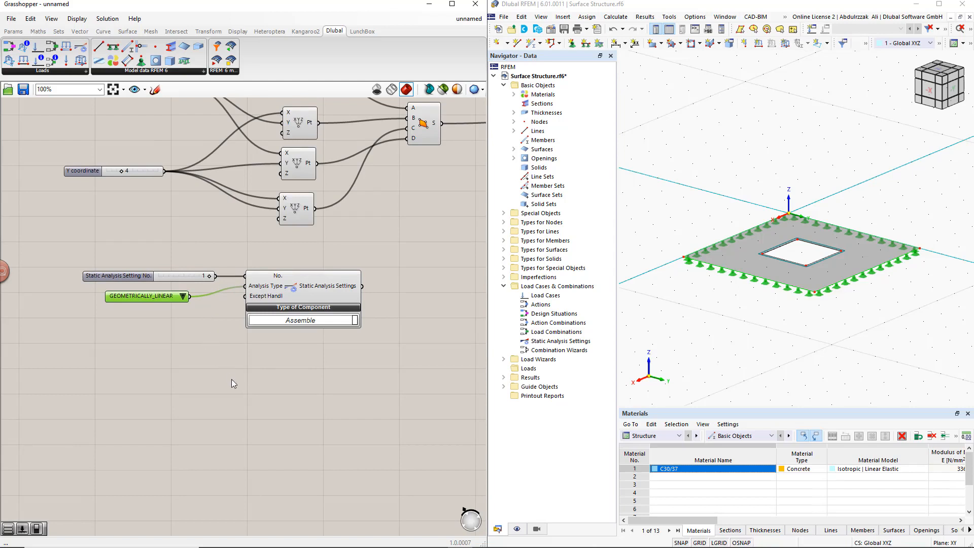
pyautogui.moveTo(231, 383); pyautogui.dragTo(271, 305, button='right')
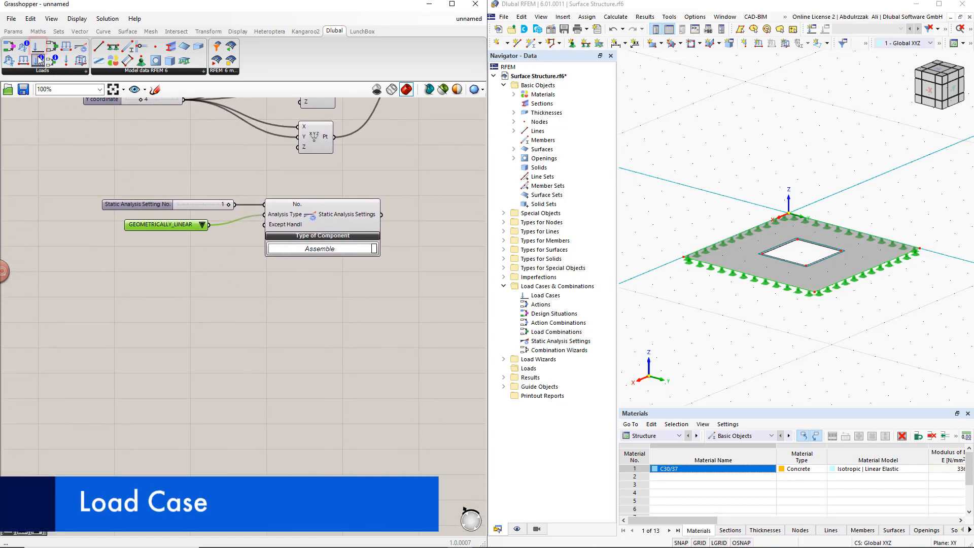
pyautogui.moveTo(38, 51); pyautogui.dragTo(220, 270)
pyautogui.moveTo(337, 358); pyautogui.dragTo(337, 359)
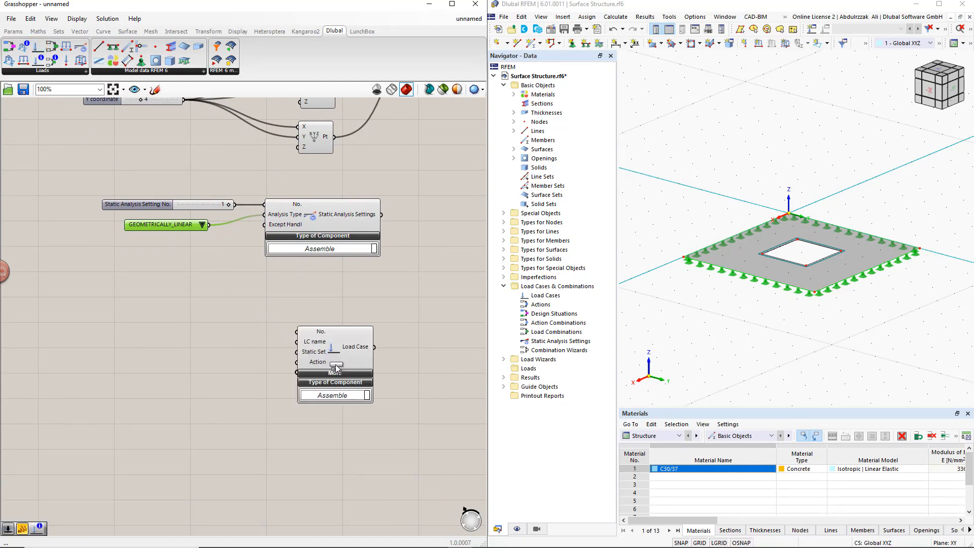
pyautogui.click(335, 374)
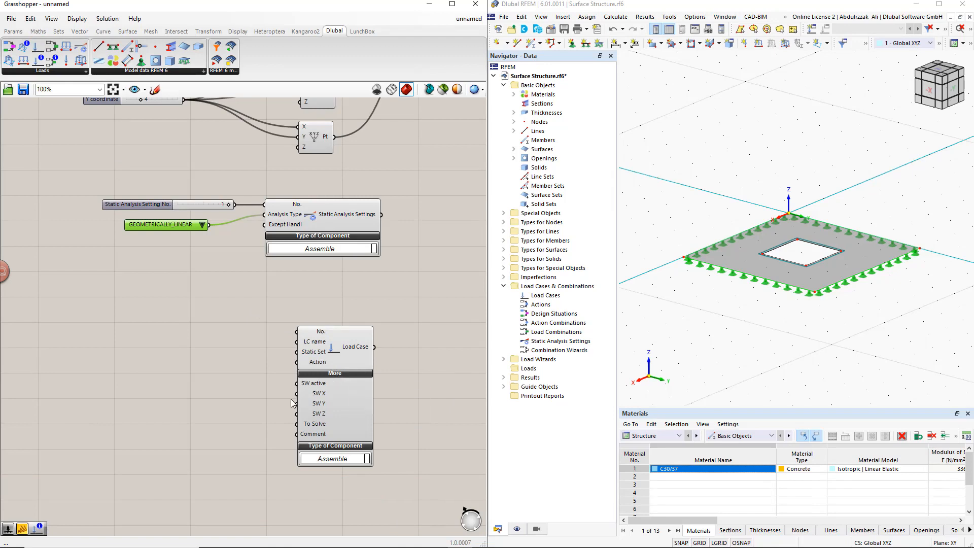
# - Add value-1 sliders named Load Case No. and Static analysis settings, and connect them to the Load Case component's No. and Static Set inputs
pyautogui.moveTo(270, 431); pyautogui.dragTo(273, 385, button='right')
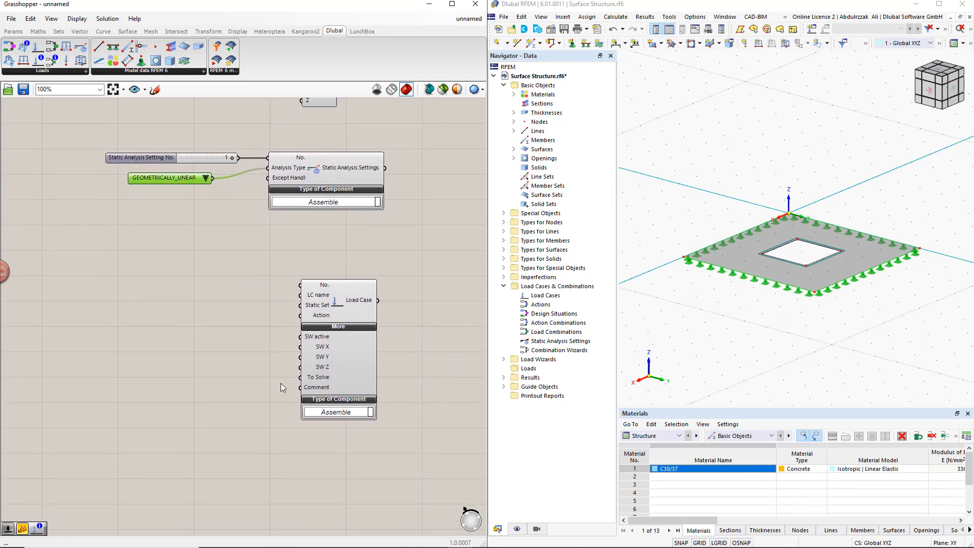
pyautogui.click(203, 287)
pyautogui.doubleClick(203, 287)
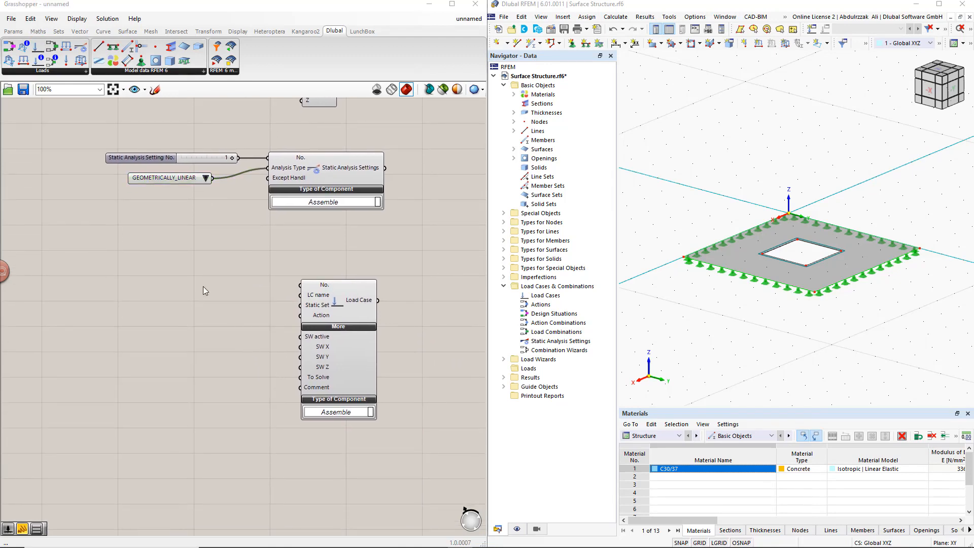
pyautogui.write('1')
pyautogui.press('Return')
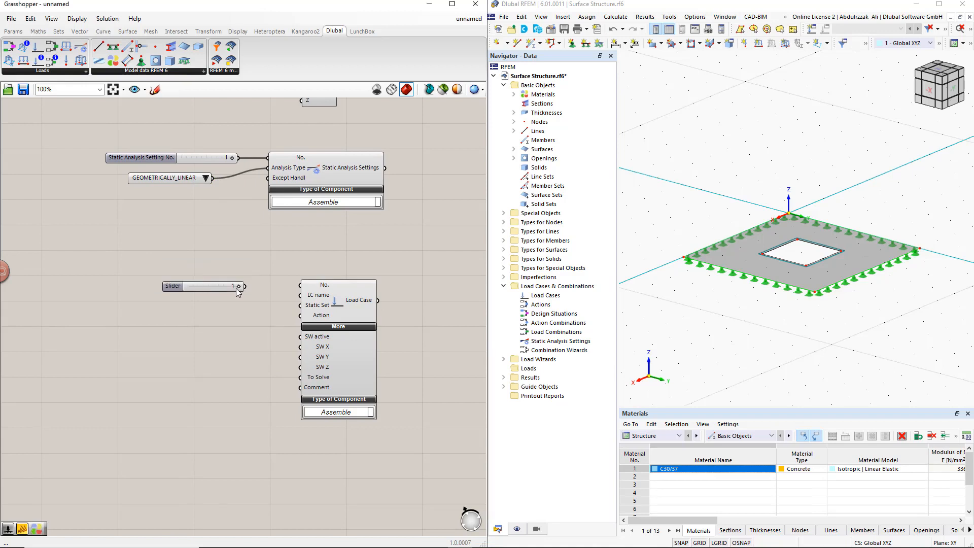
pyautogui.moveTo(274, 287); pyautogui.dragTo(300, 305)
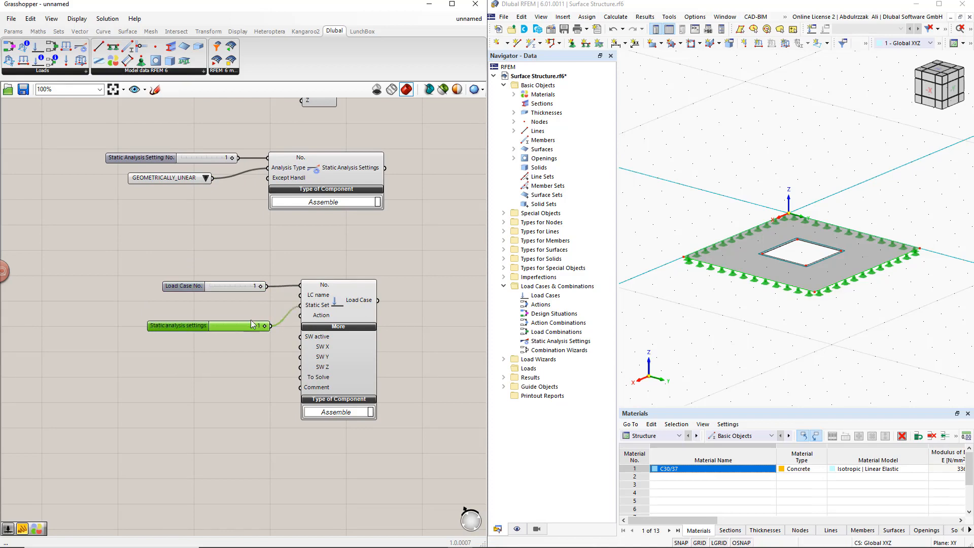
# - Add a panel reading Self Weight, connect it to the Load Case component's LC name input, and space the two sliders around it
pyautogui.moveTo(188, 285); pyautogui.dragTo(177, 262)
pyautogui.click(196, 297)
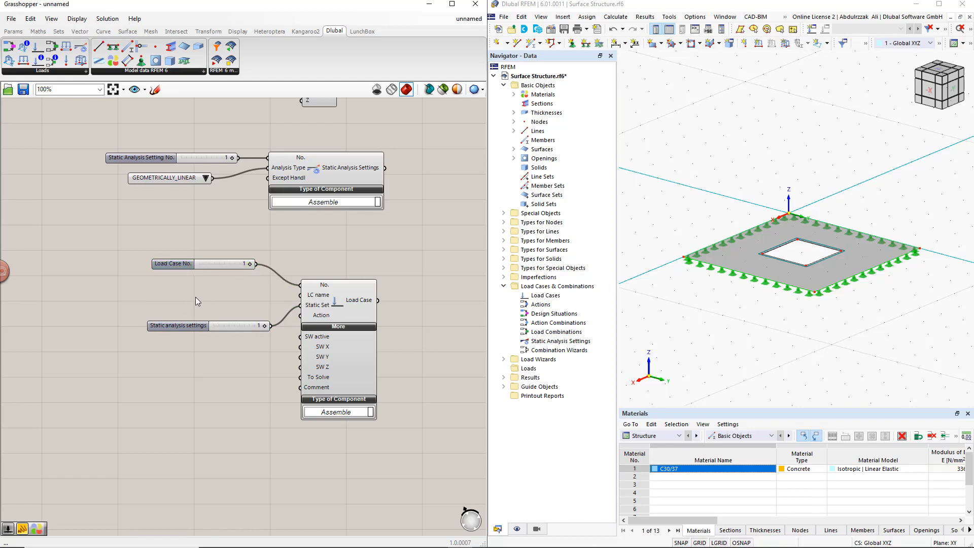
pyautogui.doubleClick(195, 297)
pyautogui.write('//')
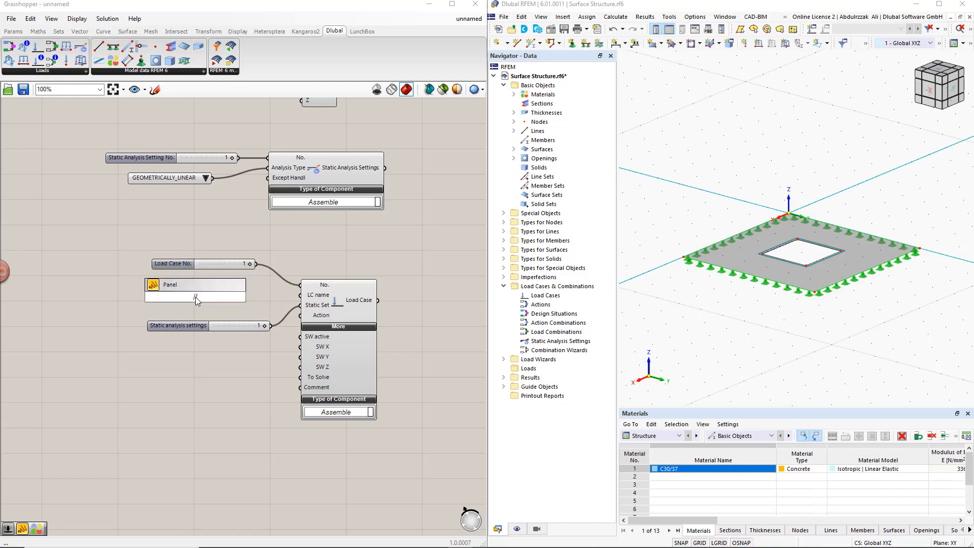
pyautogui.write('Self Weight')
pyautogui.press('Return')
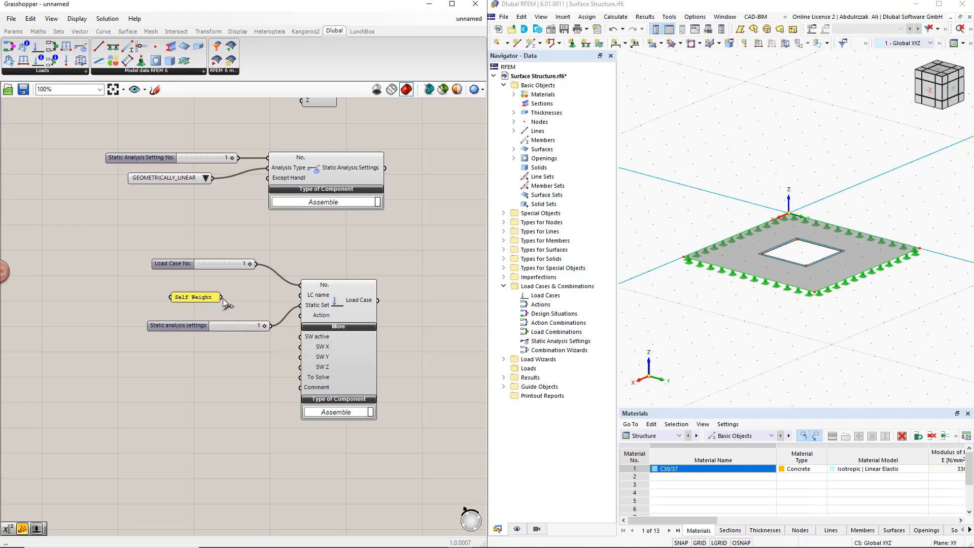
pyautogui.moveTo(221, 297); pyautogui.dragTo(300, 295)
pyautogui.moveTo(204, 297); pyautogui.dragTo(205, 290)
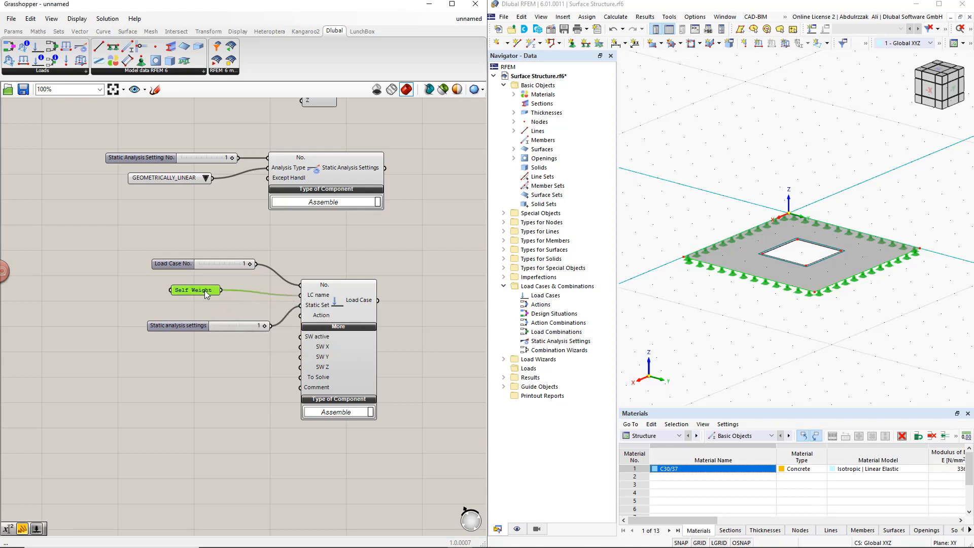
pyautogui.moveTo(194, 327); pyautogui.dragTo(193, 307)
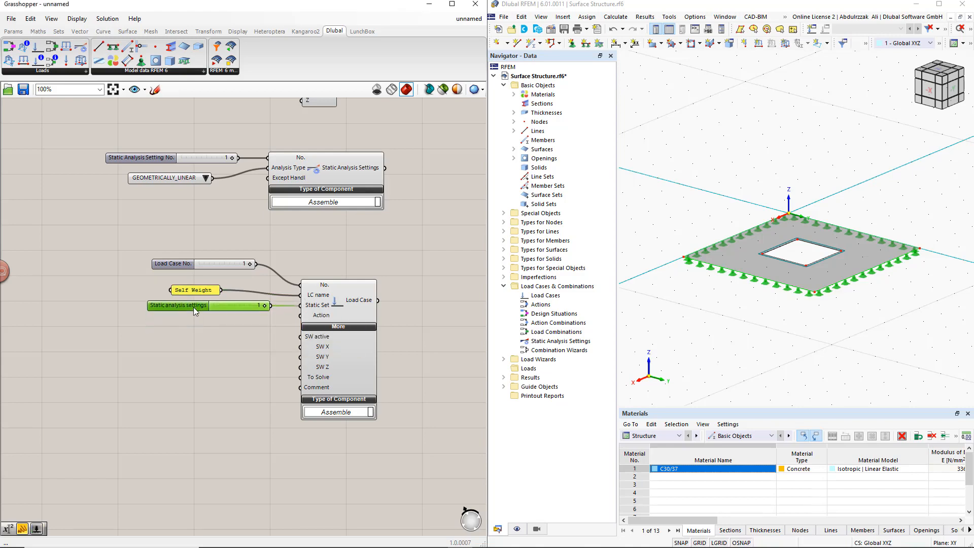
pyautogui.click(206, 361)
# - Place a Load Case Classification component beside the Load Case component and expand its classification options
pyautogui.scroll(-2, 228, 385)
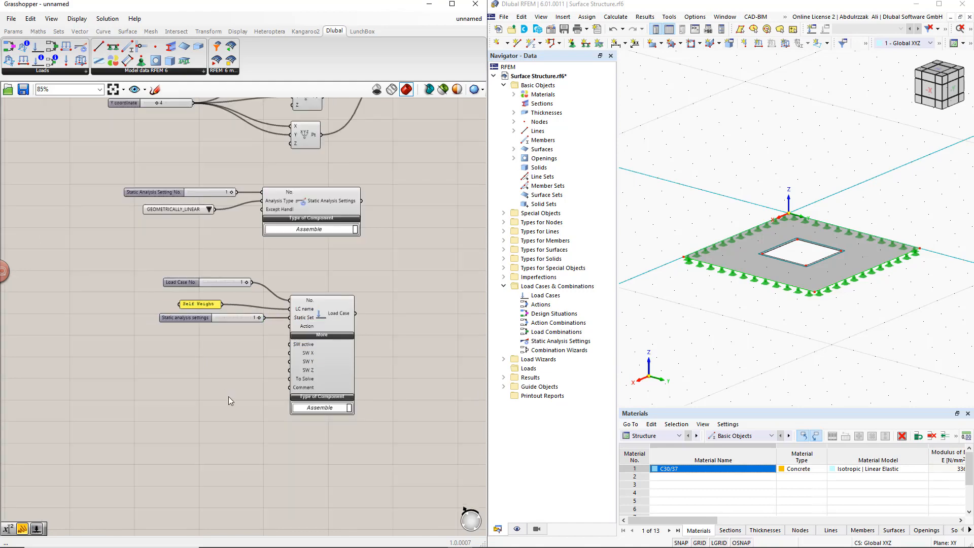
pyautogui.moveTo(228, 397); pyautogui.dragTo(282, 326, button='right')
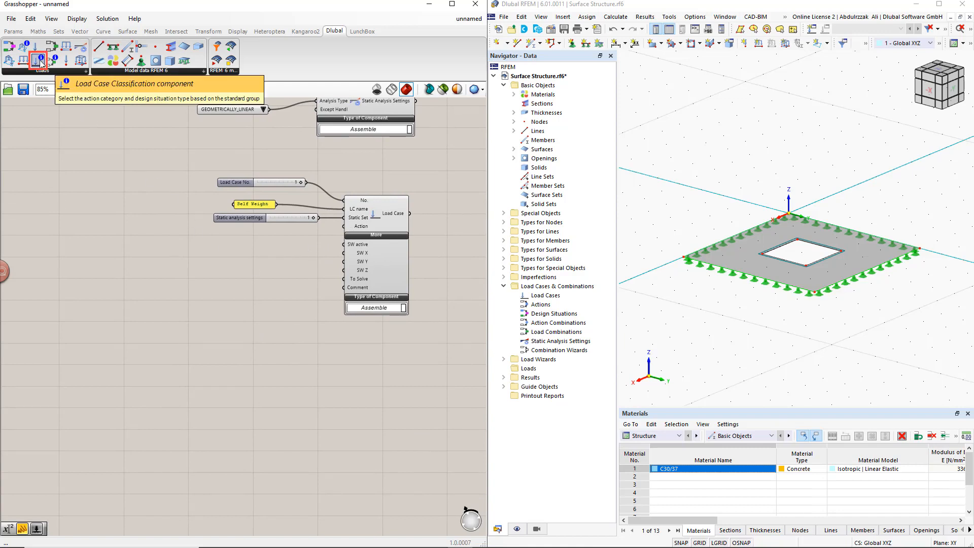
pyautogui.moveTo(40, 63); pyautogui.dragTo(174, 272)
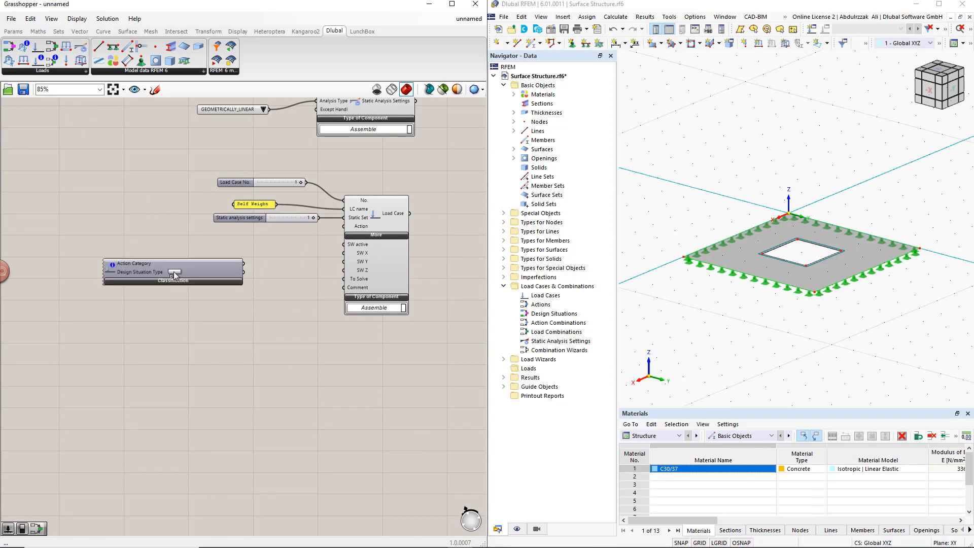
pyautogui.moveTo(217, 315); pyautogui.dragTo(219, 294, button='right')
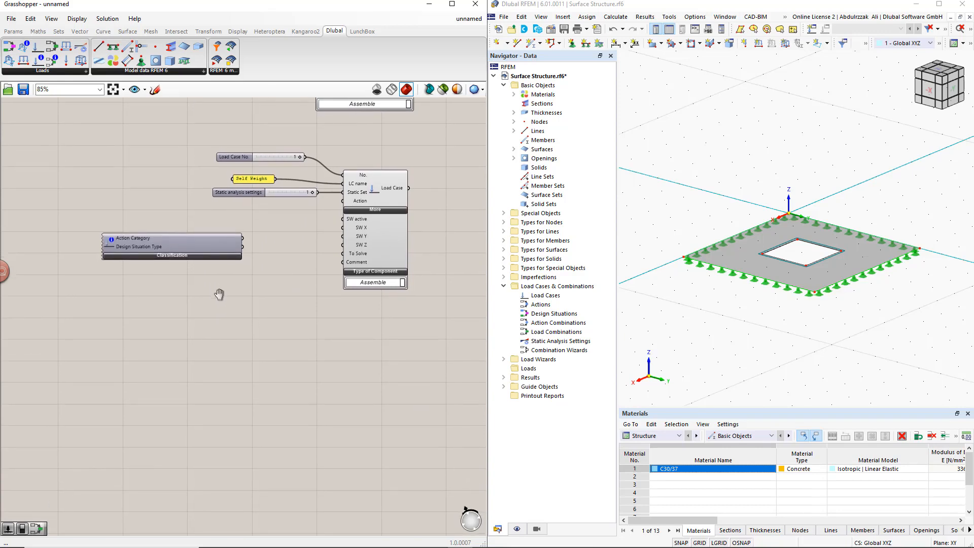
pyautogui.click(184, 256)
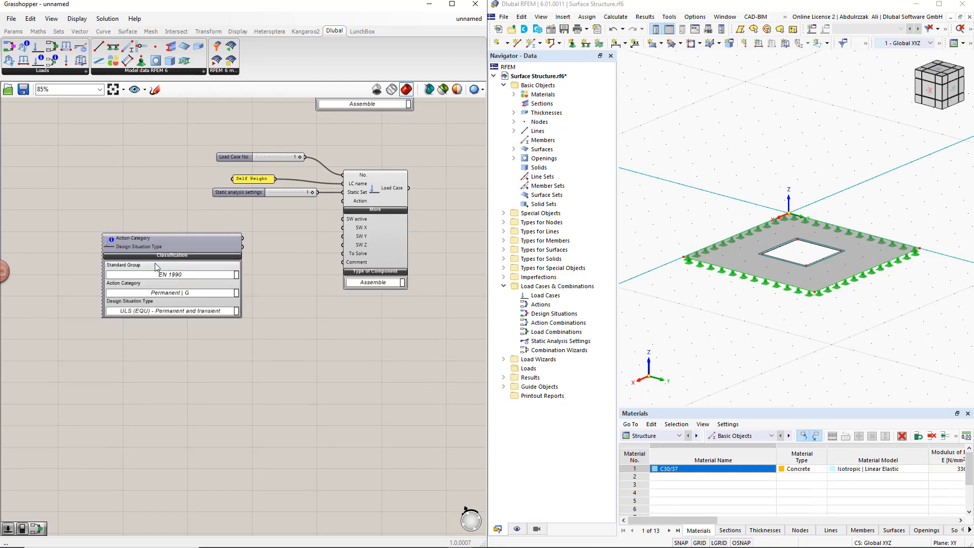
# - Set the classification to standard group EN 1990, action category Permanent | G and design situation type ULS (STR/GEO) - Permanent and transient - Eq. 6.10
pyautogui.click(237, 275)
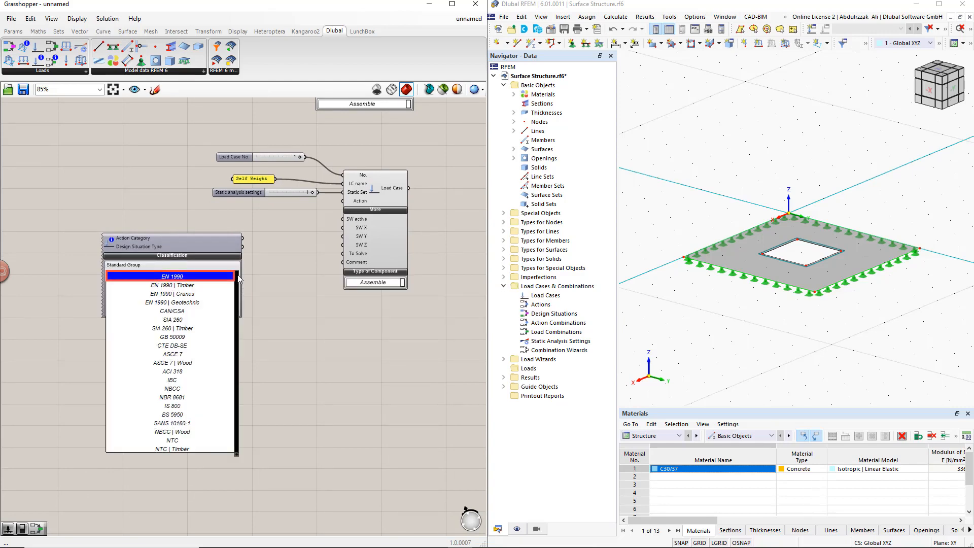
pyautogui.click(181, 276)
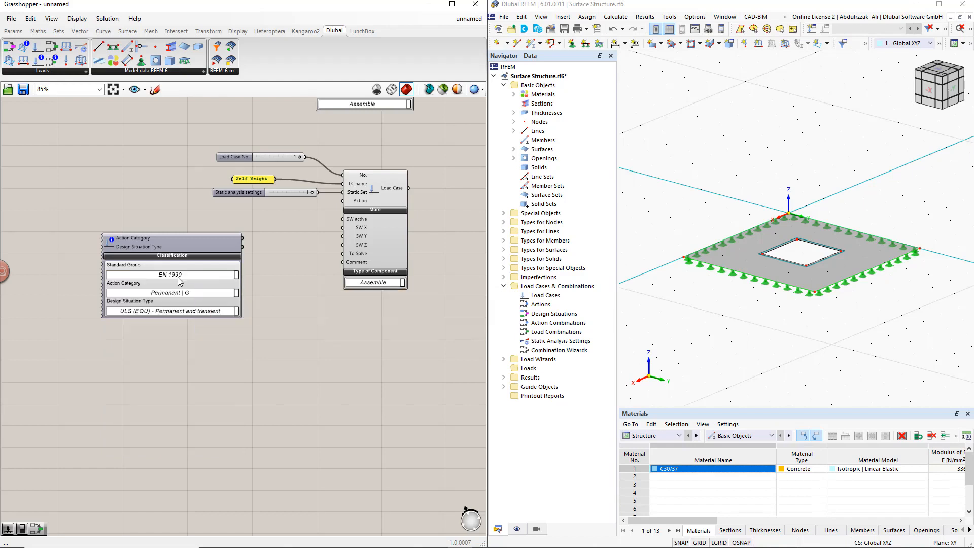
pyautogui.click(236, 293)
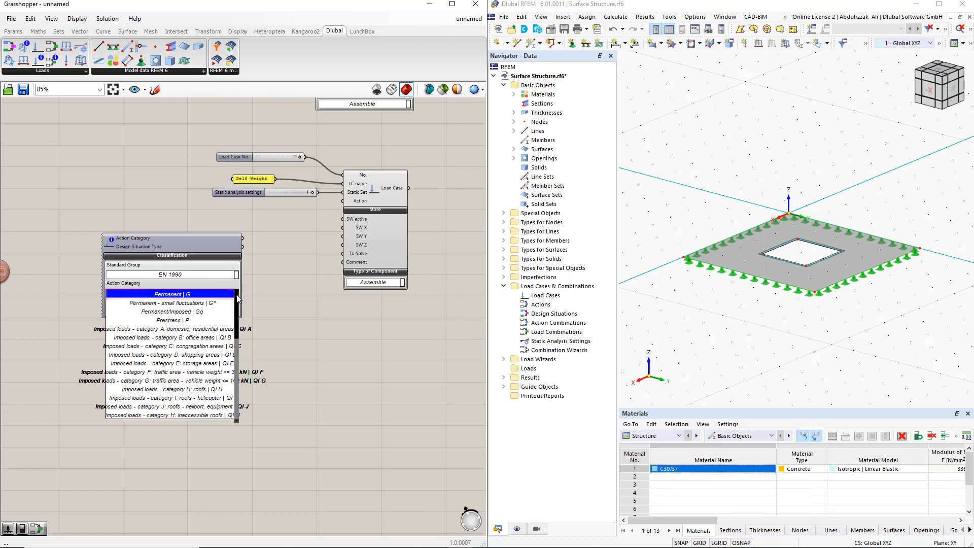
pyautogui.click(206, 295)
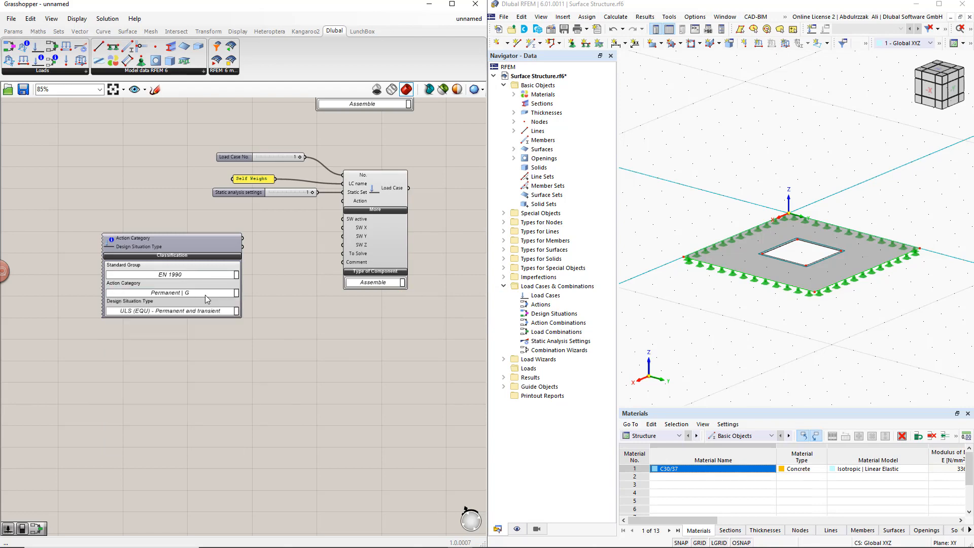
pyautogui.click(235, 311)
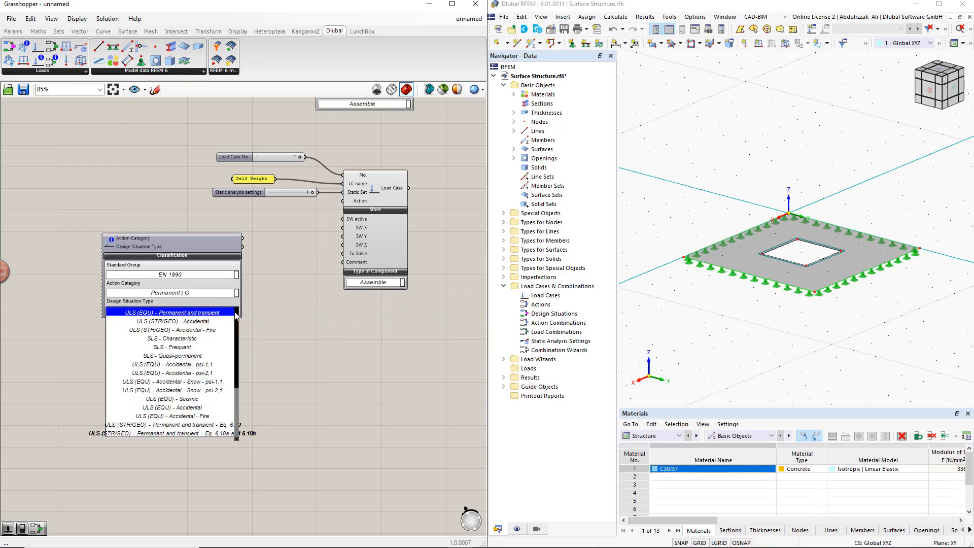
pyautogui.click(203, 425)
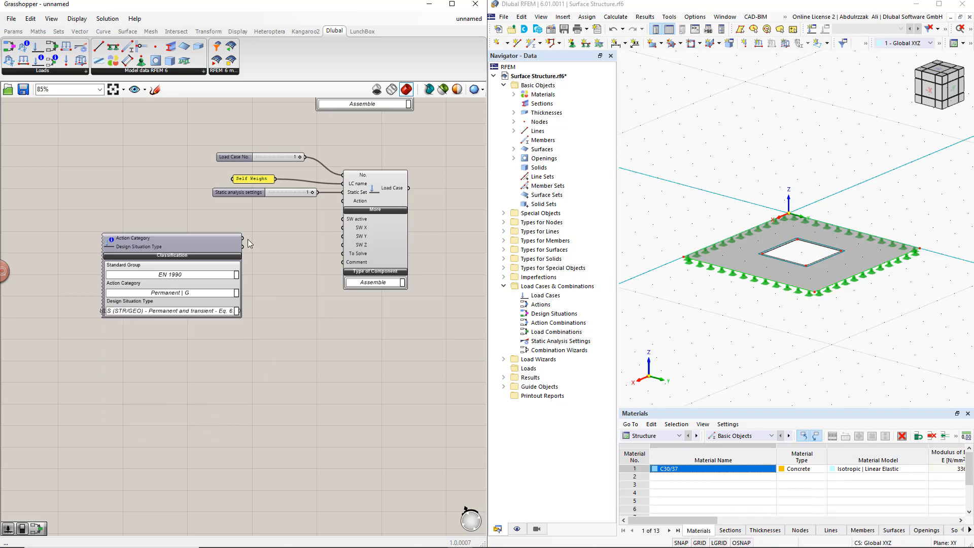
# - Connect the Action Category output to the Load Case component's Action input, and wire True Boolean toggles to SW active and To Solve
pyautogui.moveTo(243, 237); pyautogui.dragTo(341, 205)
pyautogui.moveTo(213, 246); pyautogui.dragTo(171, 222)
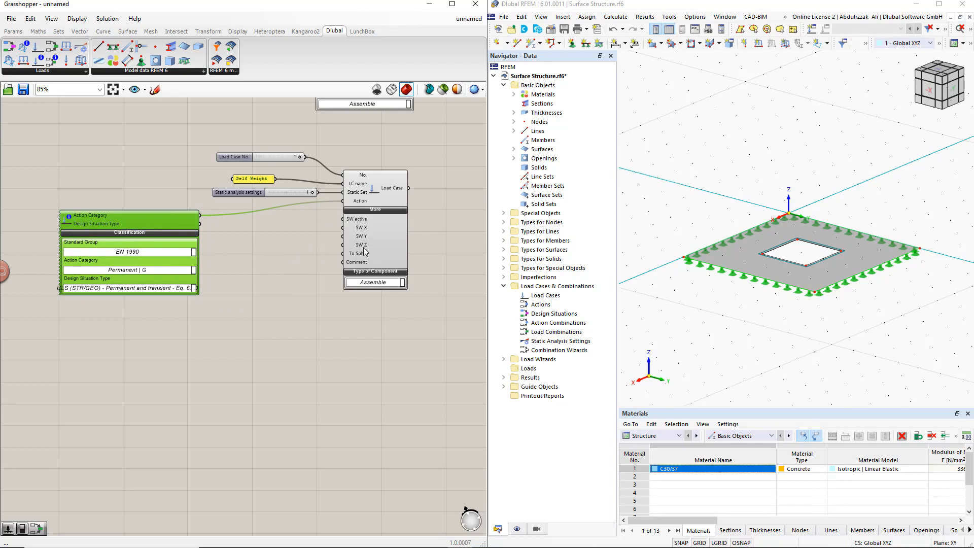
pyautogui.doubleClick(263, 236)
pyautogui.write('bool')
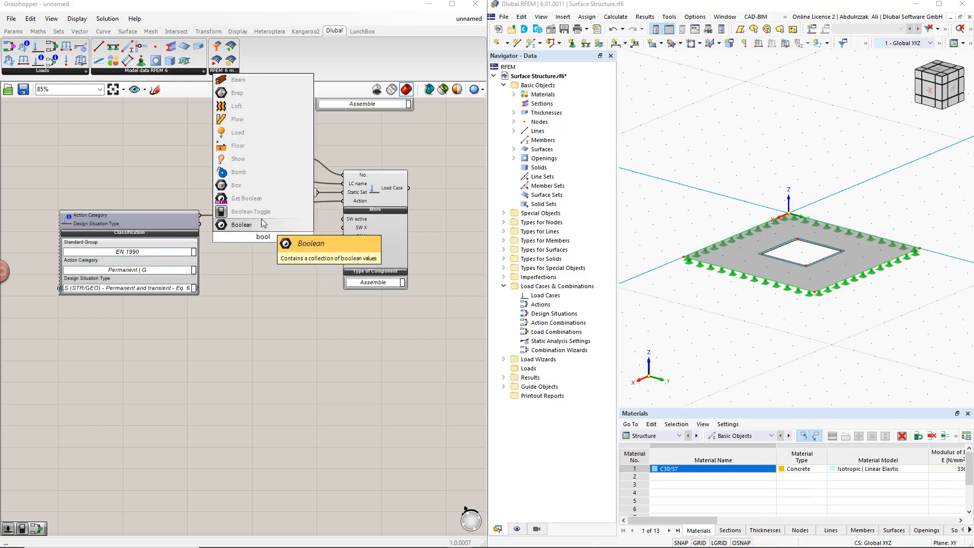
pyautogui.click(260, 218)
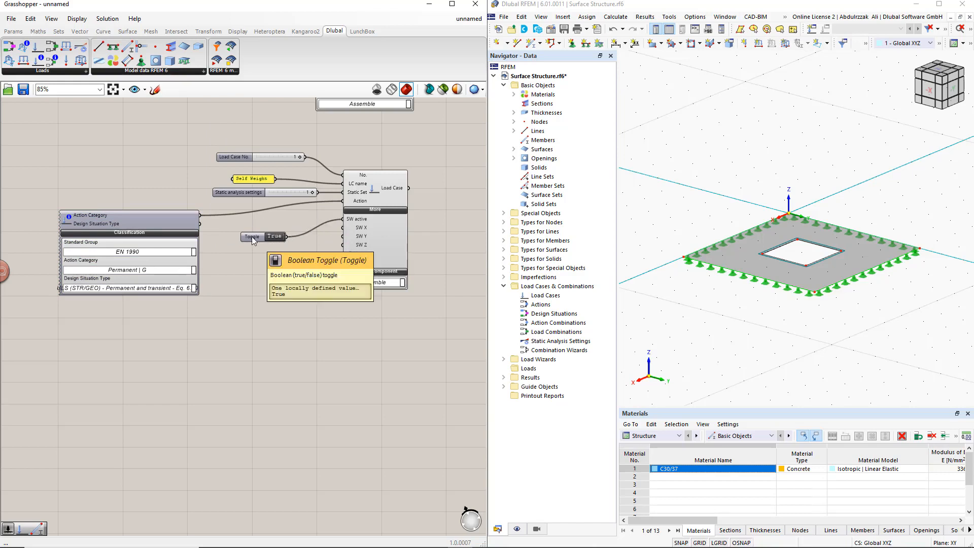
pyautogui.keyDown('alt'); pyautogui.moveTo(251, 236); pyautogui.dragTo(337, 255); pyautogui.keyUp('alt')
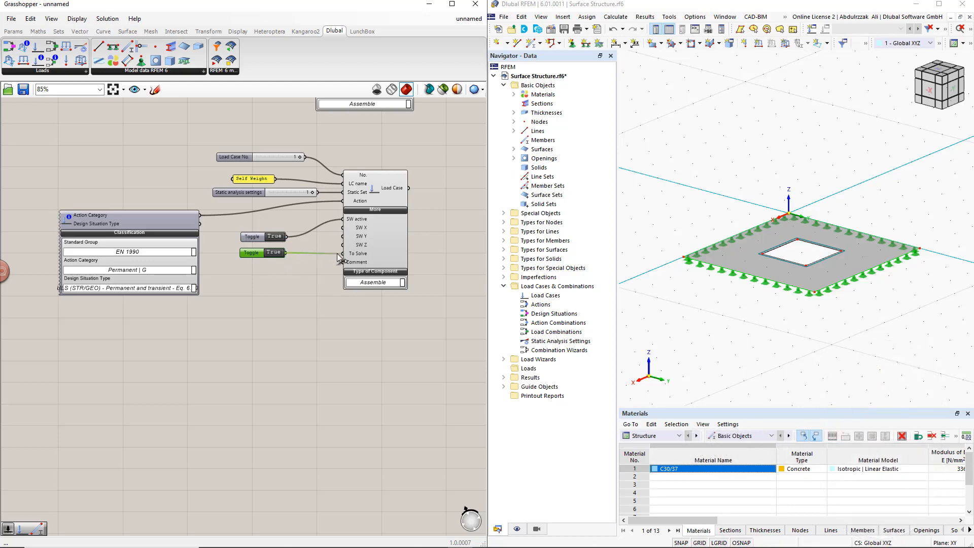
# - Group the RFEM export component with its two toggles and move the group below the opening component
pyautogui.scroll(-5, 314, 296)
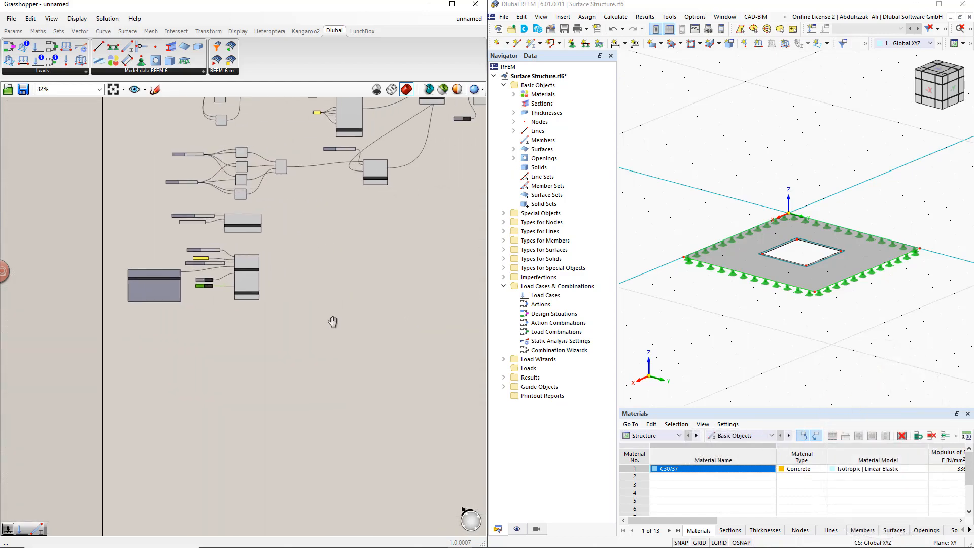
pyautogui.moveTo(441, 246); pyautogui.dragTo(374, 287, button='right')
pyautogui.moveTo(398, 240); pyautogui.dragTo(404, 268, button='right')
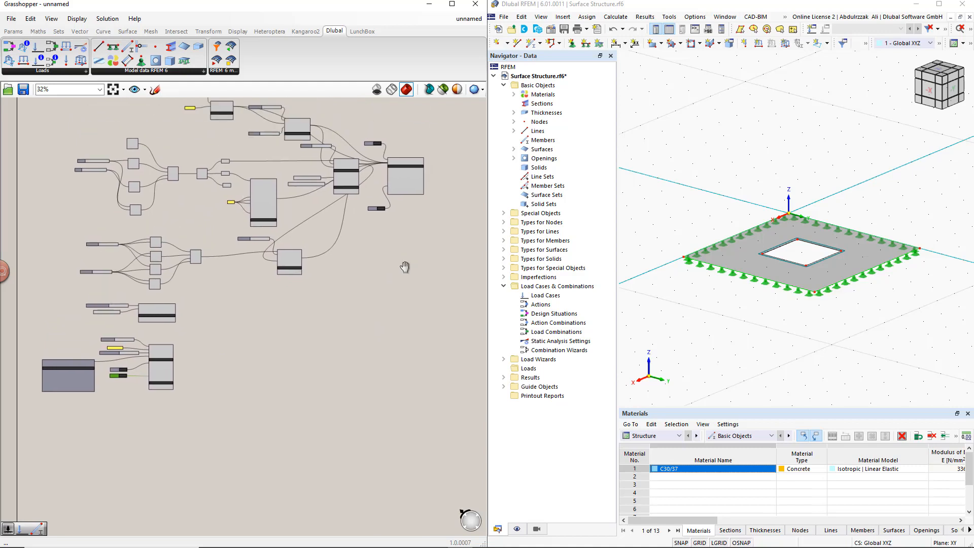
pyautogui.moveTo(436, 247); pyautogui.dragTo(375, 136)
pyautogui.hotkey('ctrl', 'g')
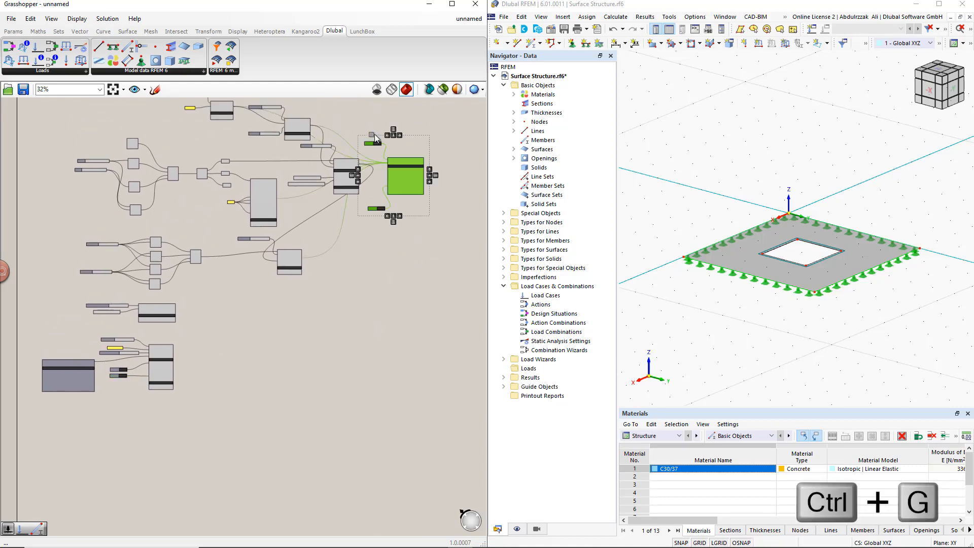
pyautogui.moveTo(396, 202); pyautogui.dragTo(351, 370)
# - Connect the Static Analysis Settings and Load Case outputs to the RFEM export component's Input alongside the existing connections
pyautogui.scroll(5, 352, 369)
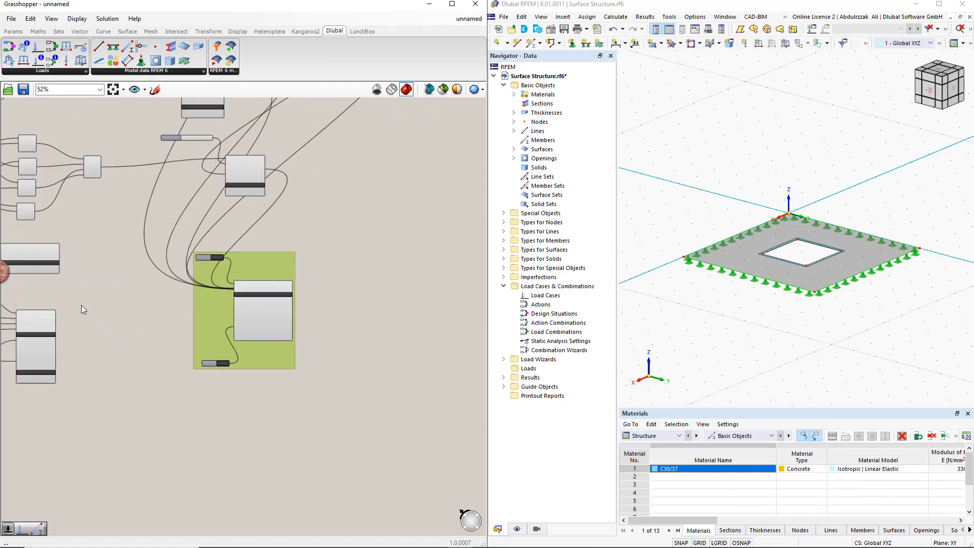
pyautogui.keyDown('shift'); pyautogui.moveTo(130, 218); pyautogui.dragTo(413, 276); pyautogui.keyUp('shift')
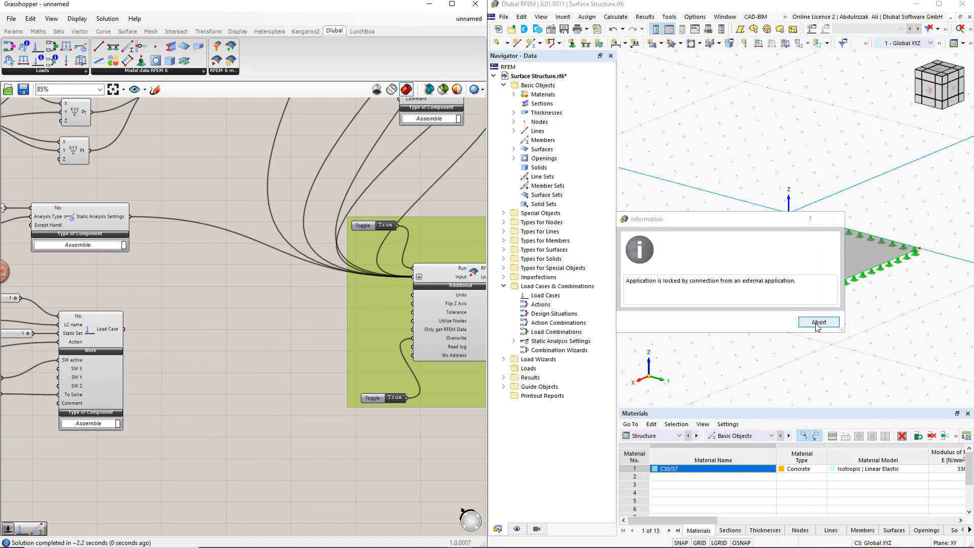
pyautogui.keyDown('shift'); pyautogui.moveTo(126, 329); pyautogui.dragTo(409, 281); pyautogui.keyUp('shift')
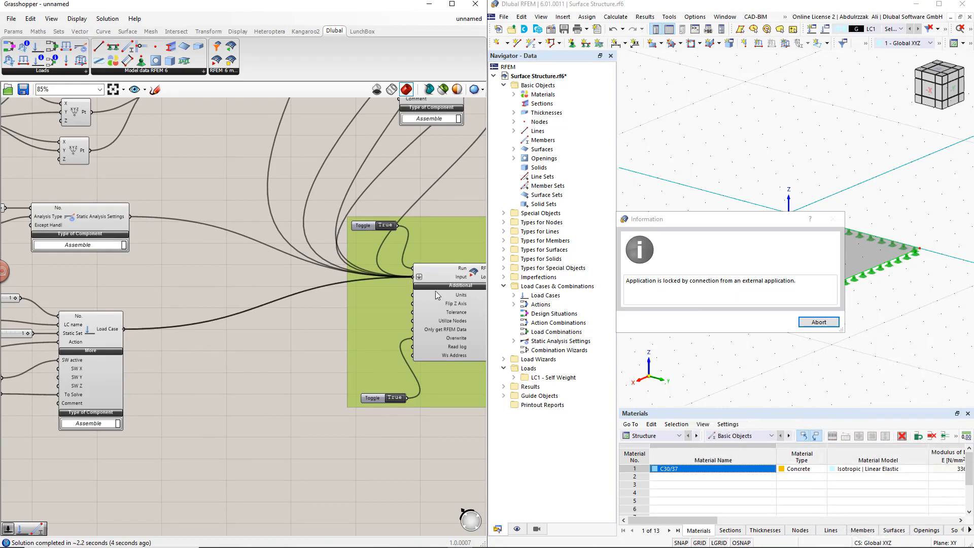
pyautogui.click(814, 323)
pyautogui.click(778, 324)
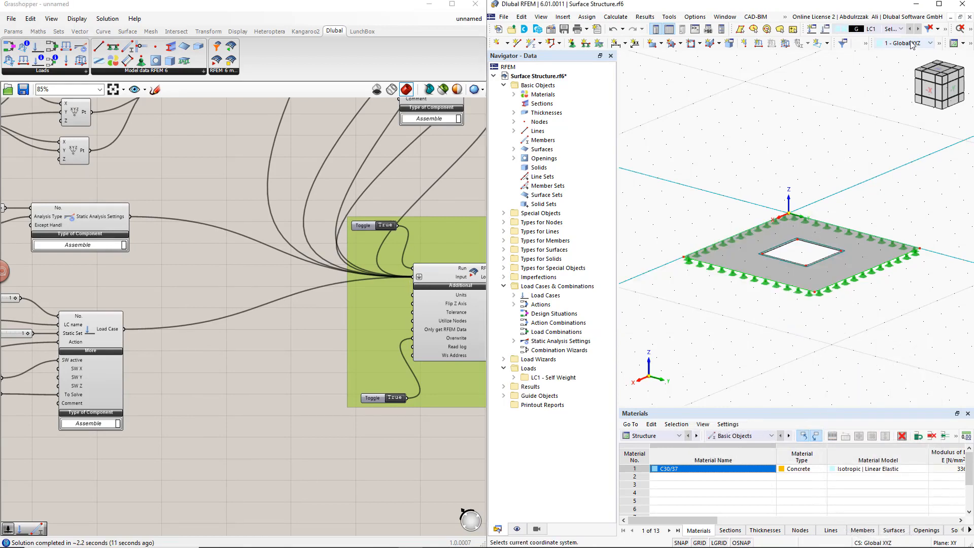
# - Check the load case list in RFEM for the exported load case, then return to the Grasshopper canvas
pyautogui.click(901, 29)
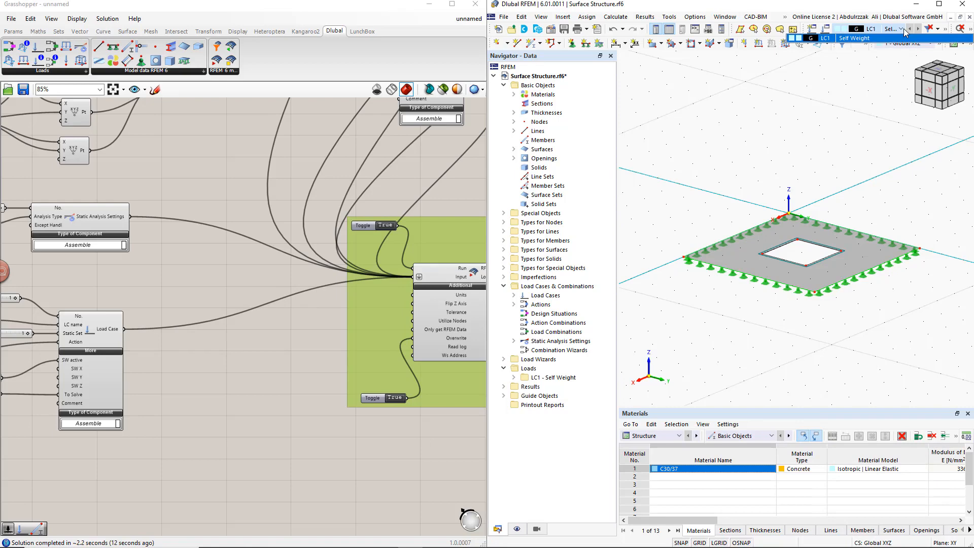
pyautogui.click(873, 87)
pyautogui.click(266, 388)
# - Place a Design Situation component on the canvas below the Load Case component
pyautogui.scroll(-4, 266, 388)
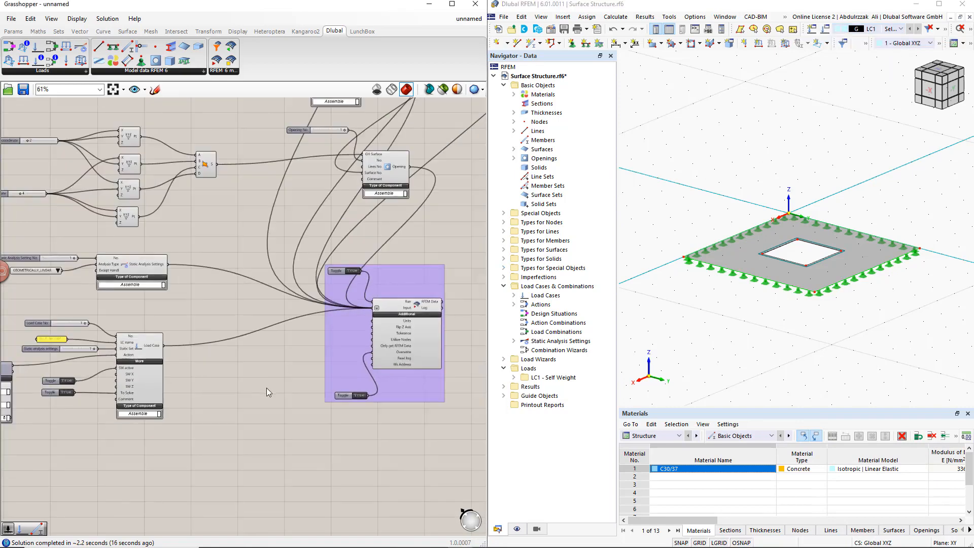
pyautogui.moveTo(317, 364); pyautogui.dragTo(459, 415)
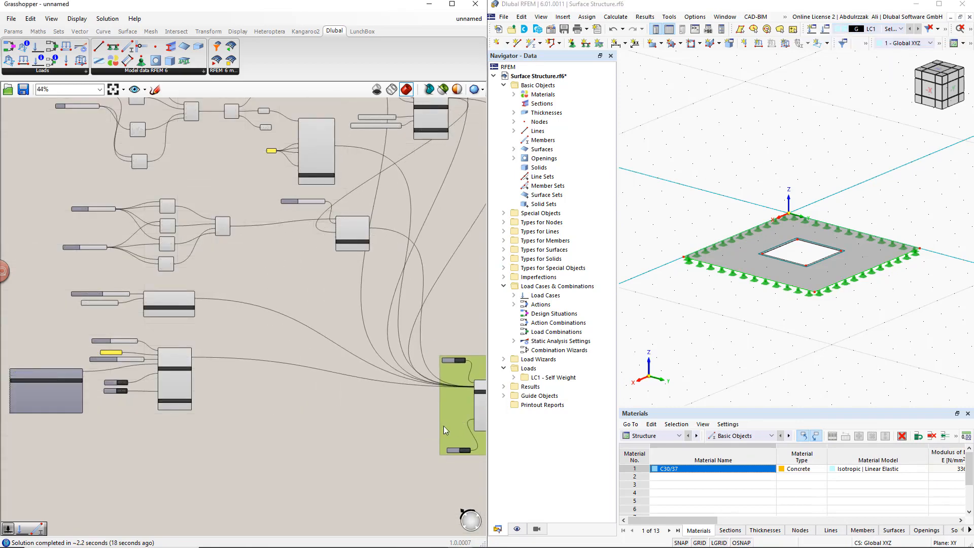
pyautogui.moveTo(334, 473); pyautogui.dragTo(384, 349, button='right')
pyautogui.moveTo(249, 379); pyautogui.dragTo(290, 345, button='right')
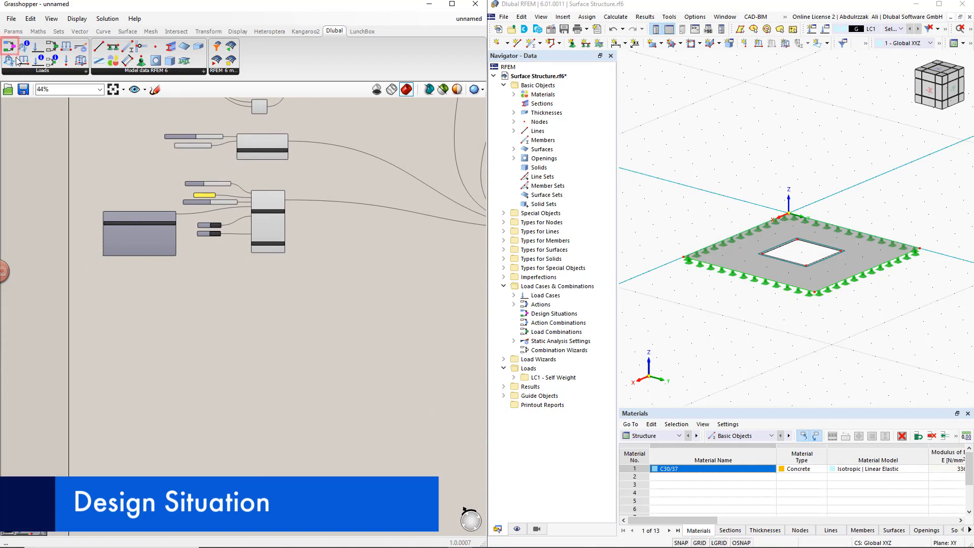
pyautogui.moveTo(12, 48); pyautogui.dragTo(133, 184)
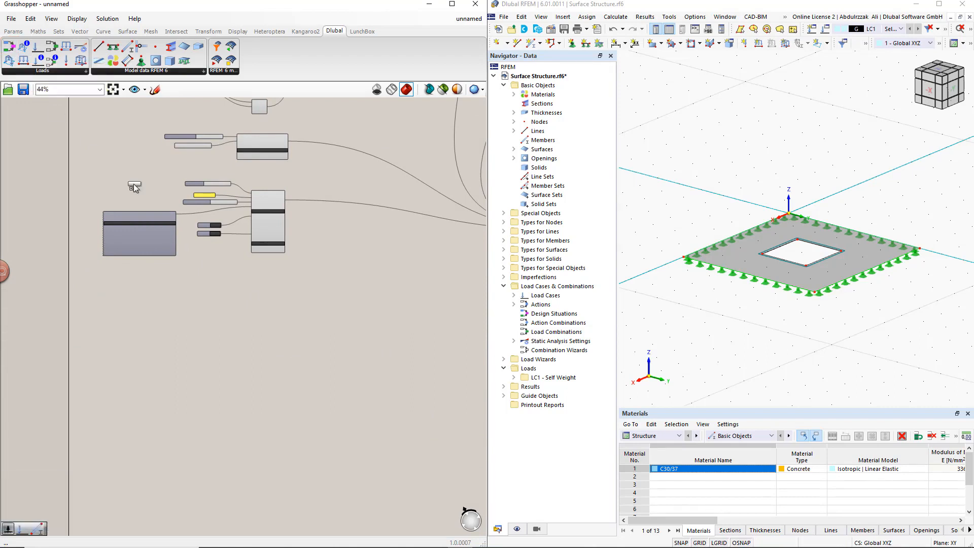
pyautogui.moveTo(272, 310); pyautogui.dragTo(271, 311)
pyautogui.scroll(5, 232, 330)
pyautogui.moveTo(208, 348); pyautogui.dragTo(294, 348, button='right')
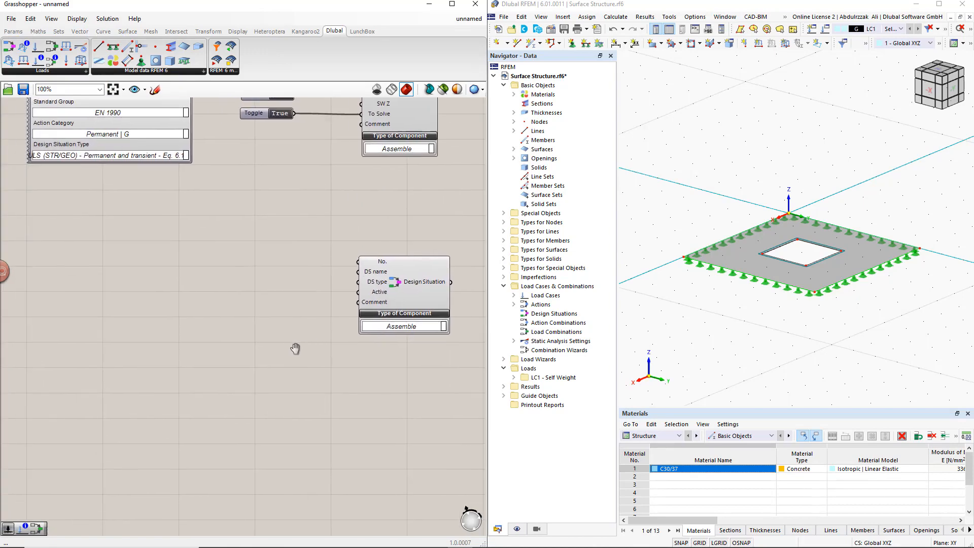
# - Add a number slider with value 1 and connect it to the Design Situation component's No. input
pyautogui.doubleClick(265, 265)
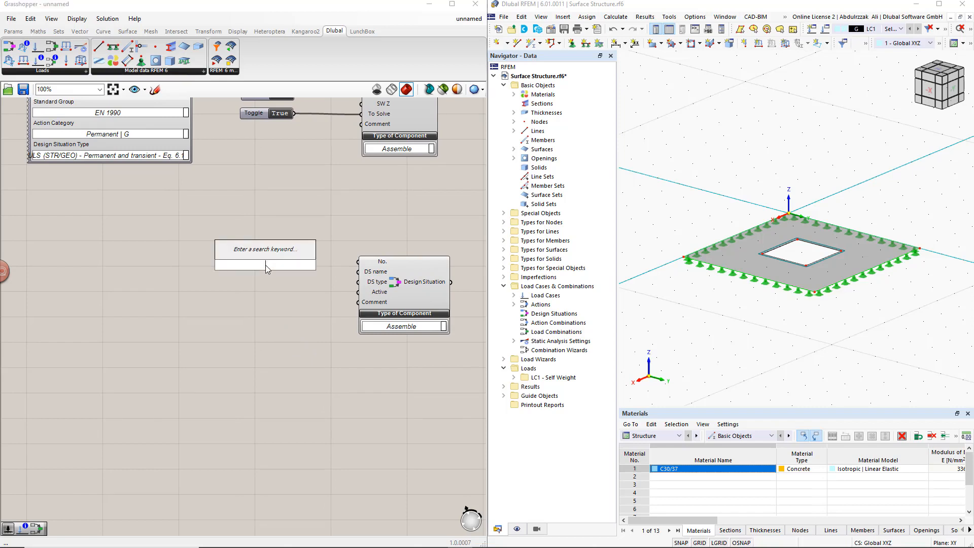
pyautogui.write('1')
pyautogui.press('Return')
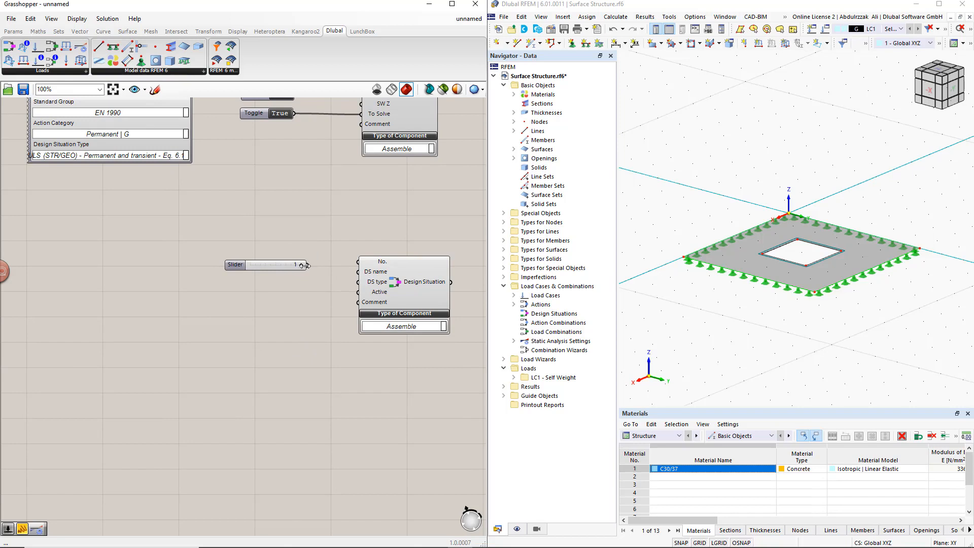
pyautogui.moveTo(304, 265); pyautogui.dragTo(358, 261)
pyautogui.moveTo(242, 262); pyautogui.dragTo(224, 252)
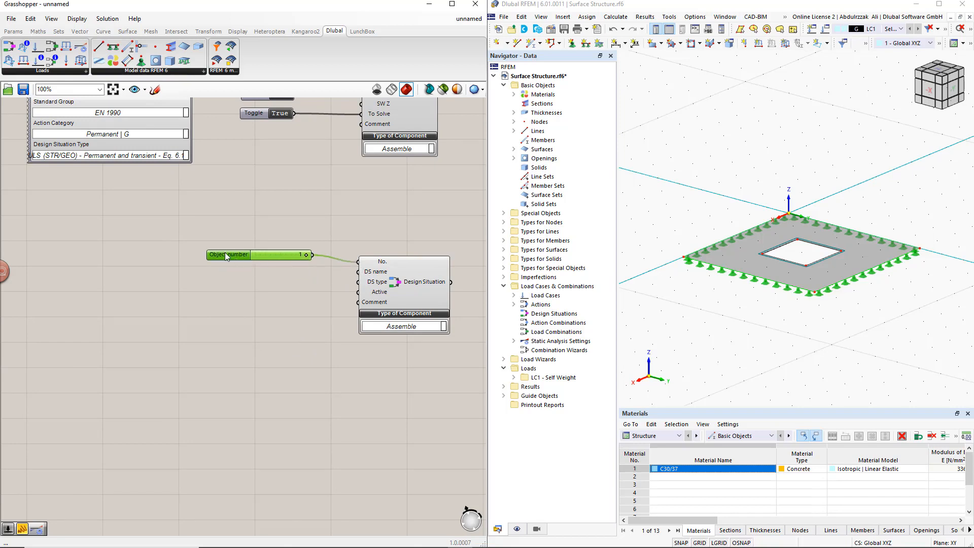
pyautogui.click(290, 296)
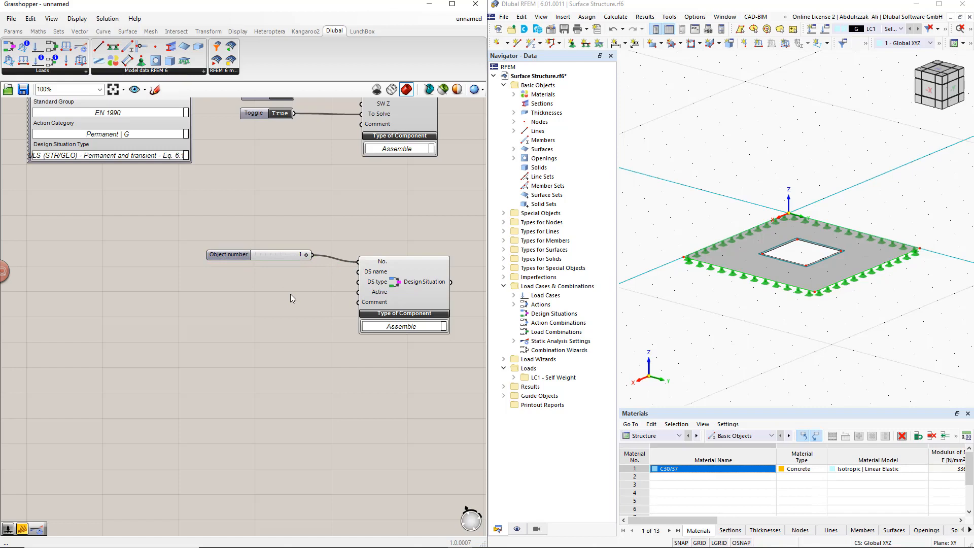
# - Add a panel containing ULS and connect it to the Design Situation component's DS name input
pyautogui.doubleClick(287, 282)
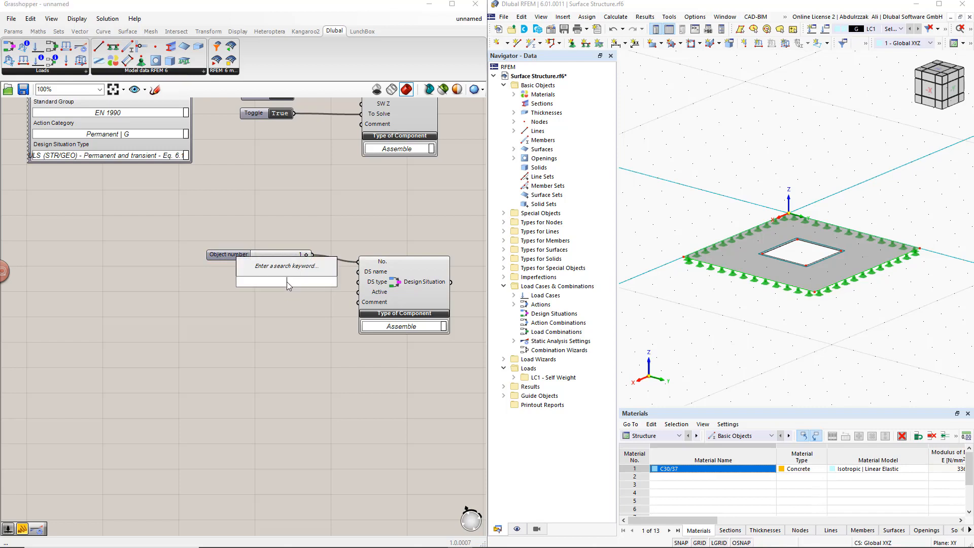
pyautogui.write('//')
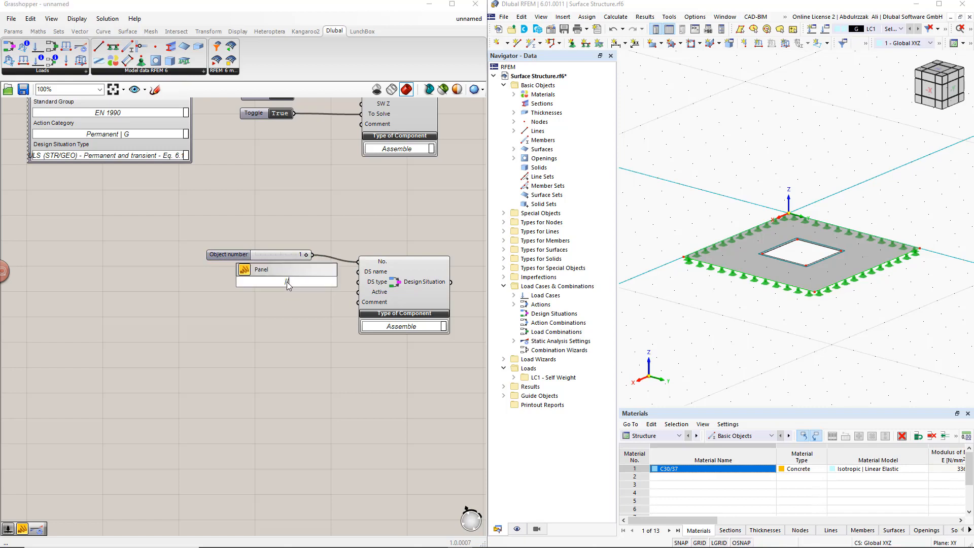
pyautogui.write('ULS')
pyautogui.press('Return')
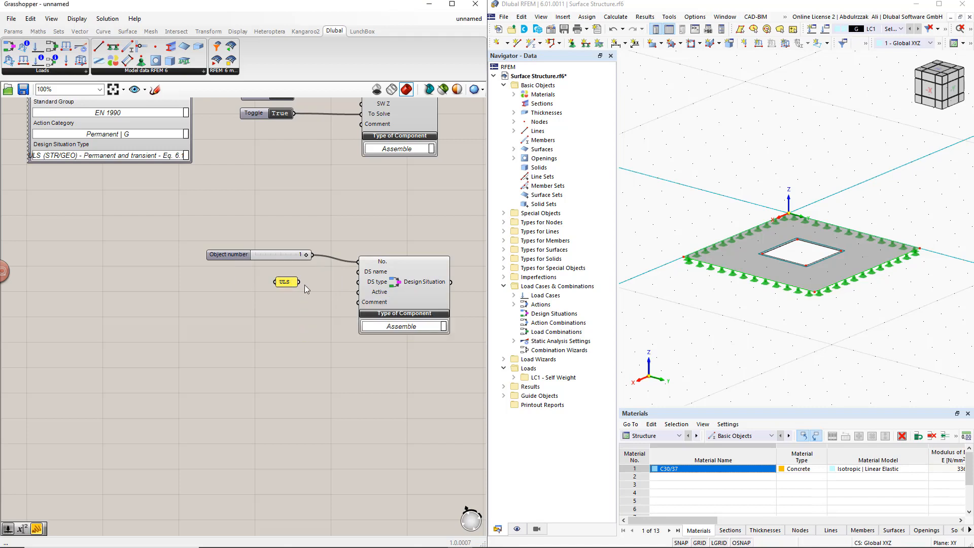
pyautogui.moveTo(299, 281); pyautogui.dragTo(339, 274)
pyautogui.moveTo(351, 274); pyautogui.dragTo(357, 272)
pyautogui.moveTo(287, 281); pyautogui.dragTo(280, 272)
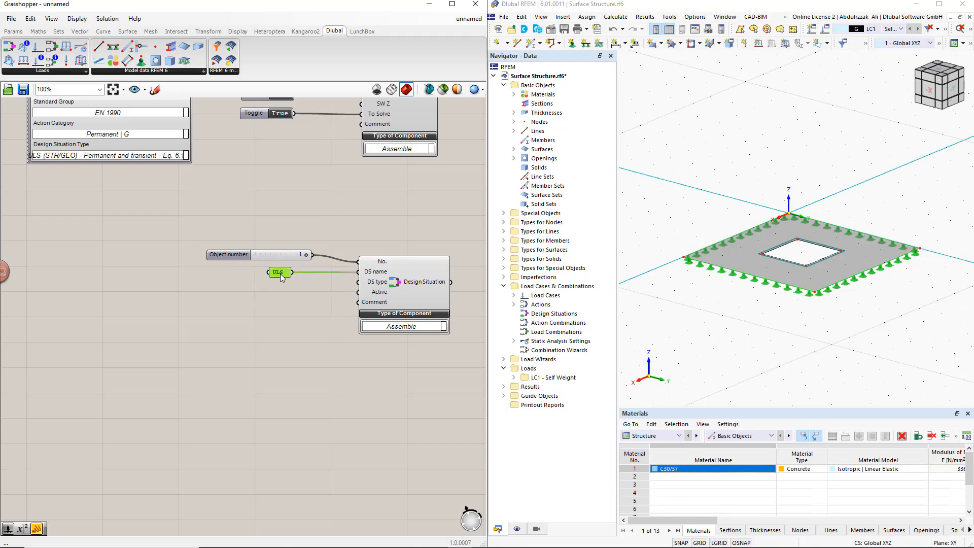
pyautogui.click(318, 287)
# - Place a Load Case Classification component below the ULS panel, with standard group EN 1990 and action category Permanent | G
pyautogui.moveTo(363, 296); pyautogui.dragTo(358, 225, button='right')
pyautogui.scroll(-1, 358, 225)
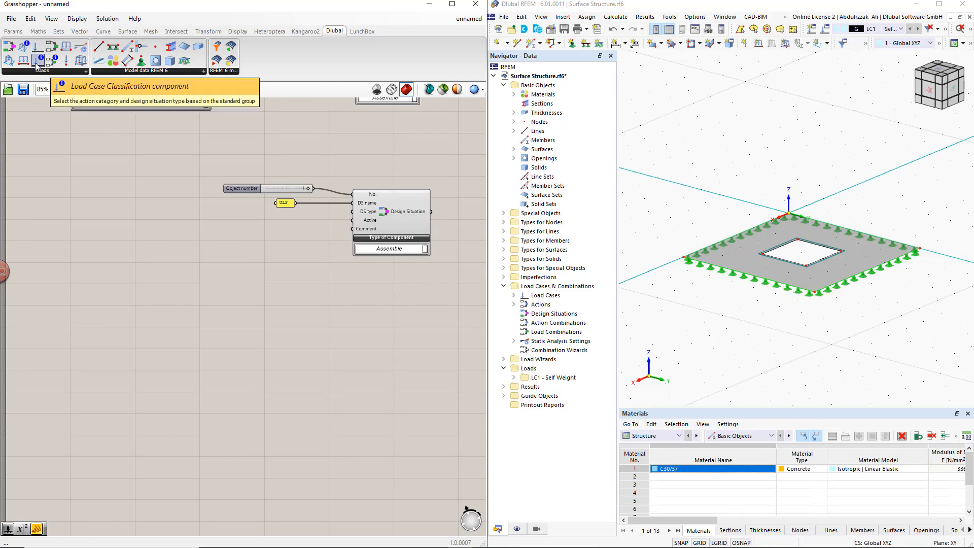
pyautogui.moveTo(36, 65); pyautogui.dragTo(210, 268)
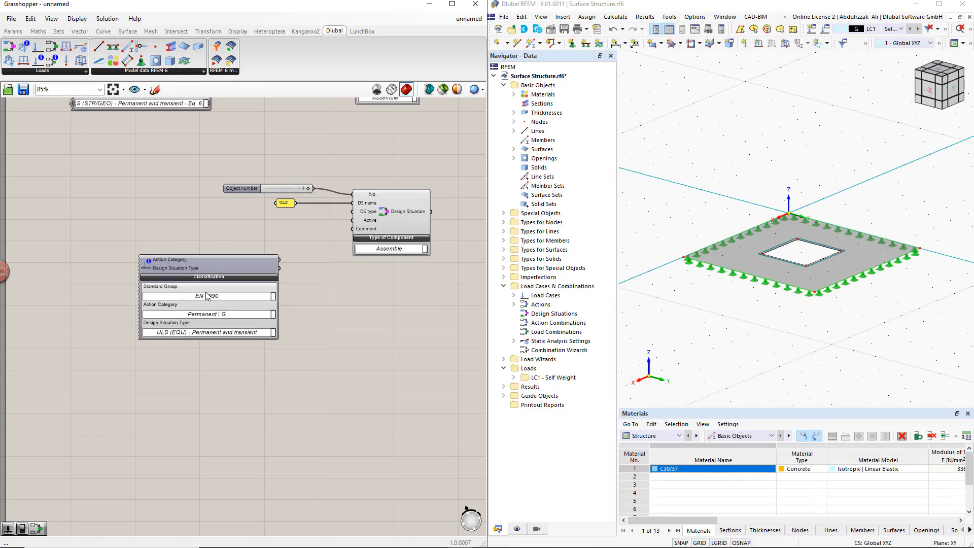
pyautogui.click(272, 298)
pyautogui.click(265, 301)
pyautogui.click(271, 317)
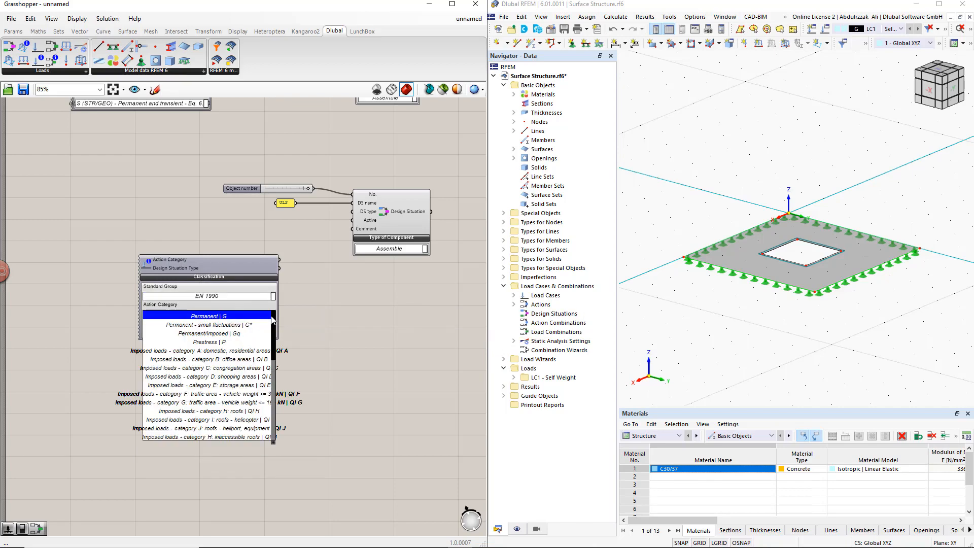
pyautogui.click(265, 316)
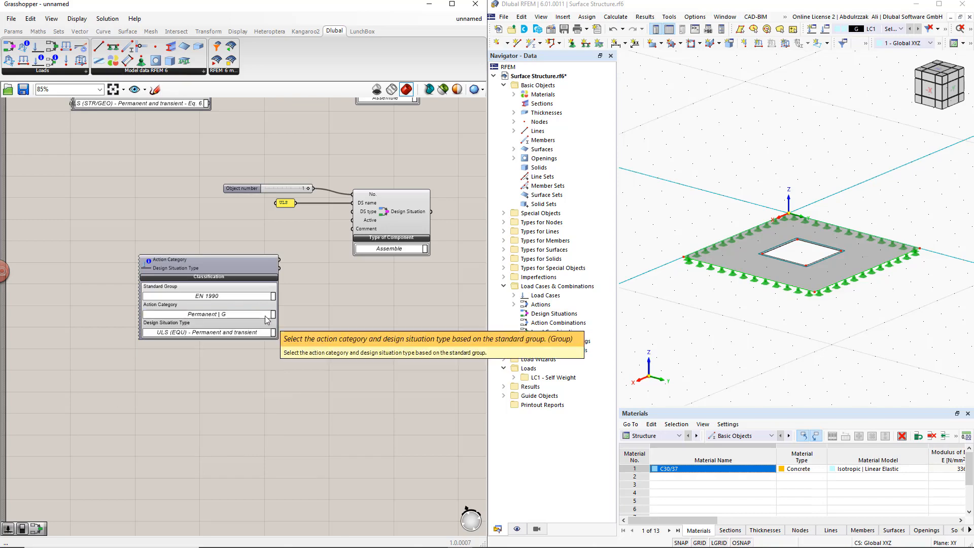
# - Set the classification's design situation type to ULS (STR/GEO) - Permanent and transient - Eq. 6.10 and connect it to DS type
pyautogui.moveTo(276, 341); pyautogui.dragTo(246, 309, button='right')
pyautogui.click(243, 302)
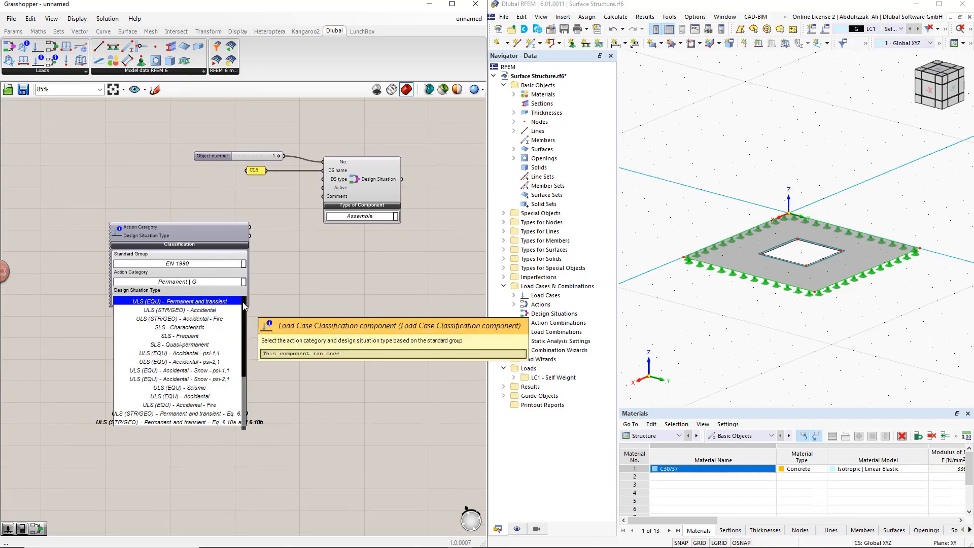
pyautogui.click(224, 413)
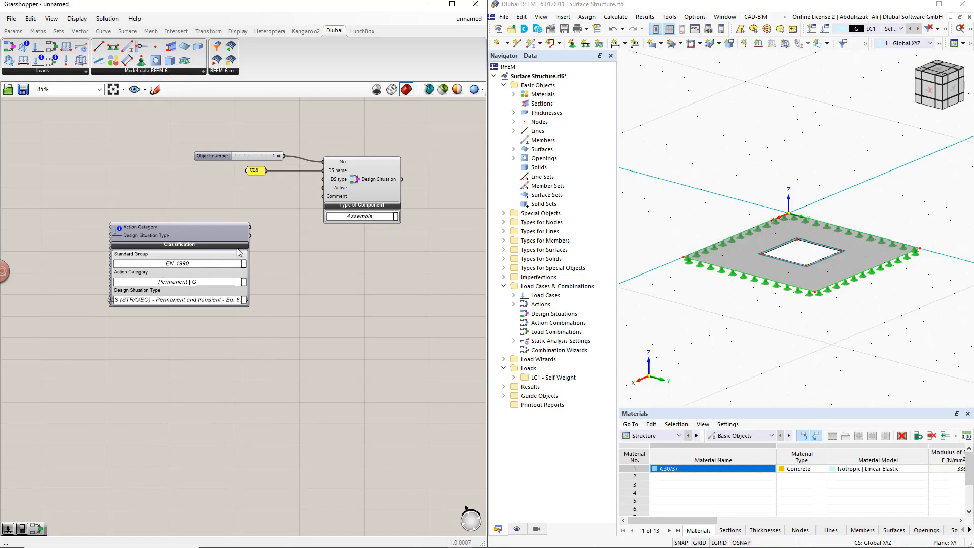
pyautogui.moveTo(229, 236); pyautogui.dragTo(322, 179)
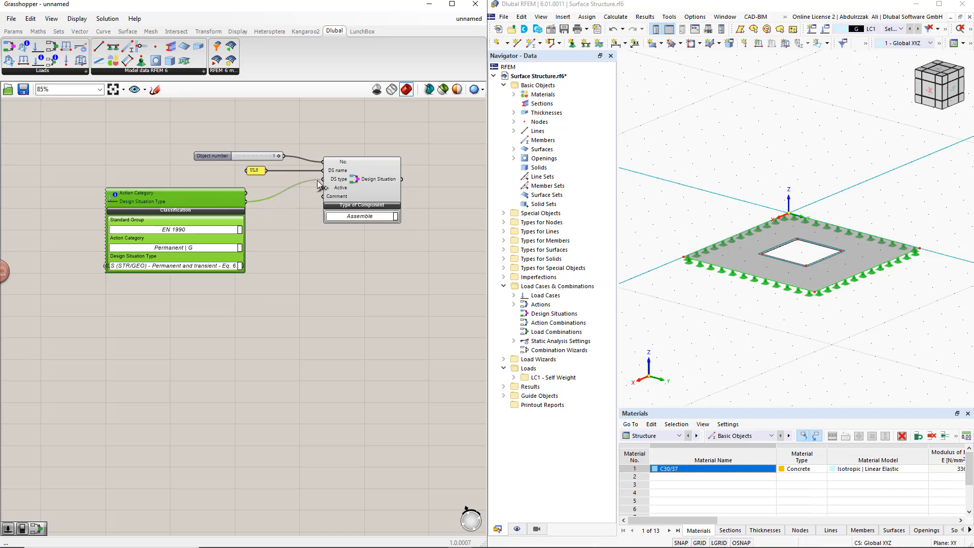
pyautogui.click(304, 213)
# - Connect the Design Situation output to the RFEM export component's Input alongside the existing connections, without aborting the RFEM connection
pyautogui.scroll(-3, 303, 211)
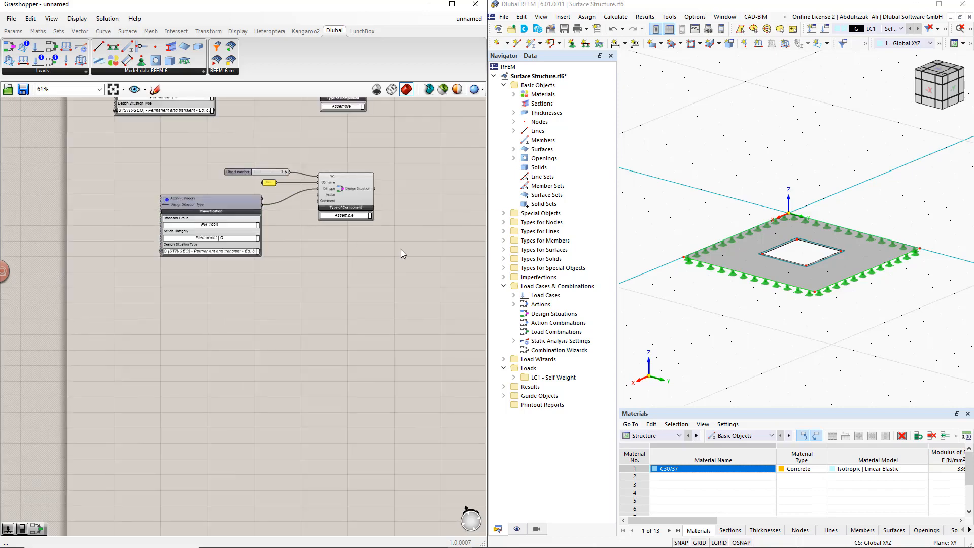
pyautogui.moveTo(400, 248); pyautogui.dragTo(329, 320, button='right')
pyautogui.scroll(-2, 398, 305)
pyautogui.moveTo(395, 307); pyautogui.dragTo(271, 329, button='right')
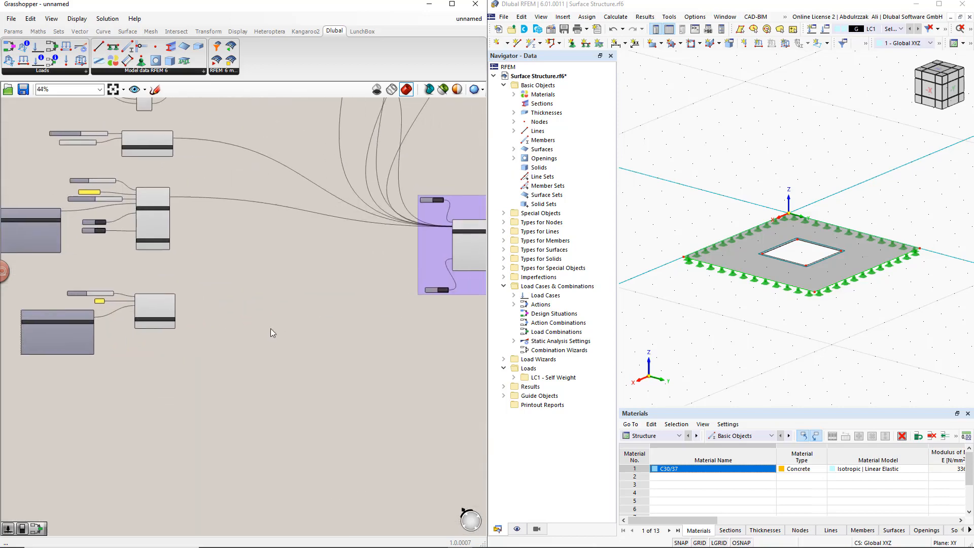
pyautogui.scroll(2, 427, 272)
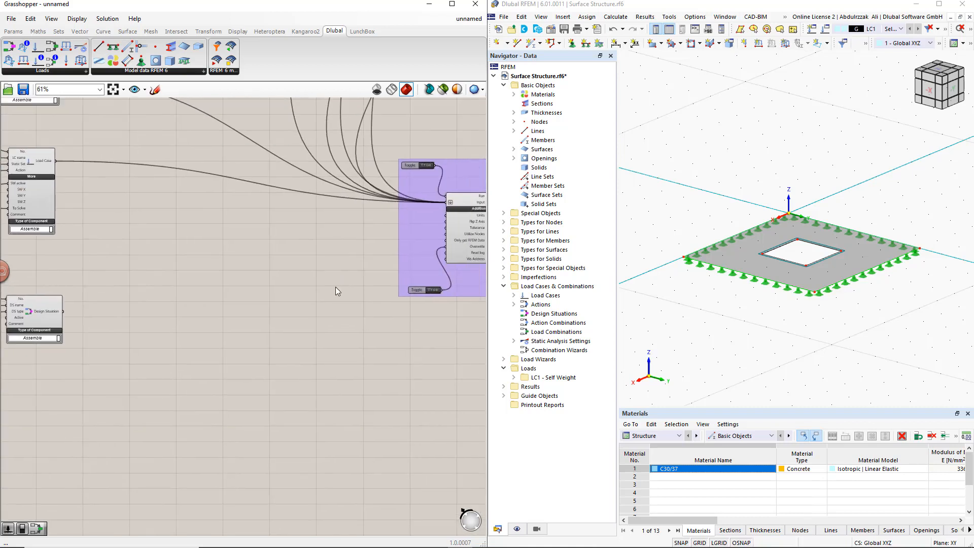
pyautogui.scroll(1, 331, 212)
pyautogui.keyDown('shift'); pyautogui.moveTo(16, 329); pyautogui.dragTo(469, 203); pyautogui.keyUp('shift')
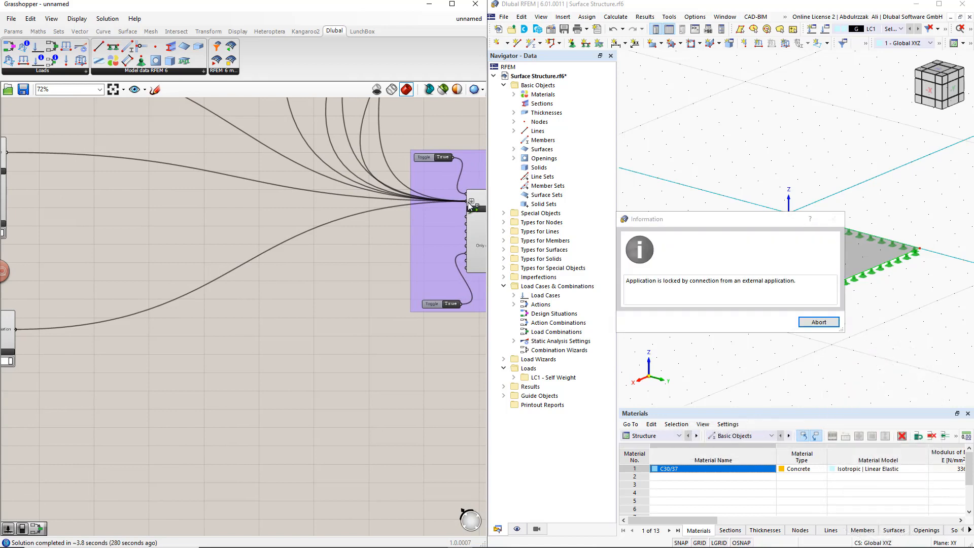
pyautogui.click(814, 325)
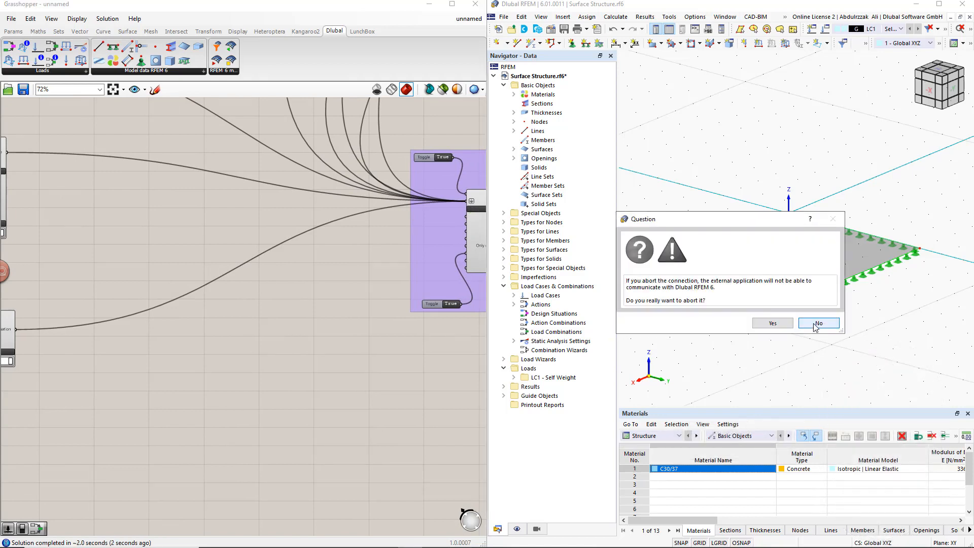
pyautogui.click(813, 323)
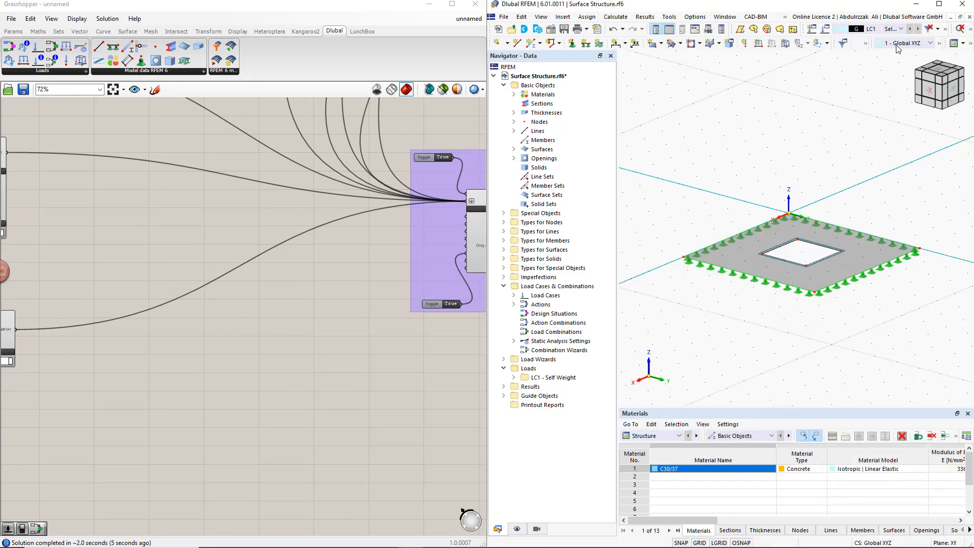
# - Check the exported design situation in RFEM's load case list and its Load Cases & Combinations settings, leaving them unmodified
pyautogui.click(901, 29)
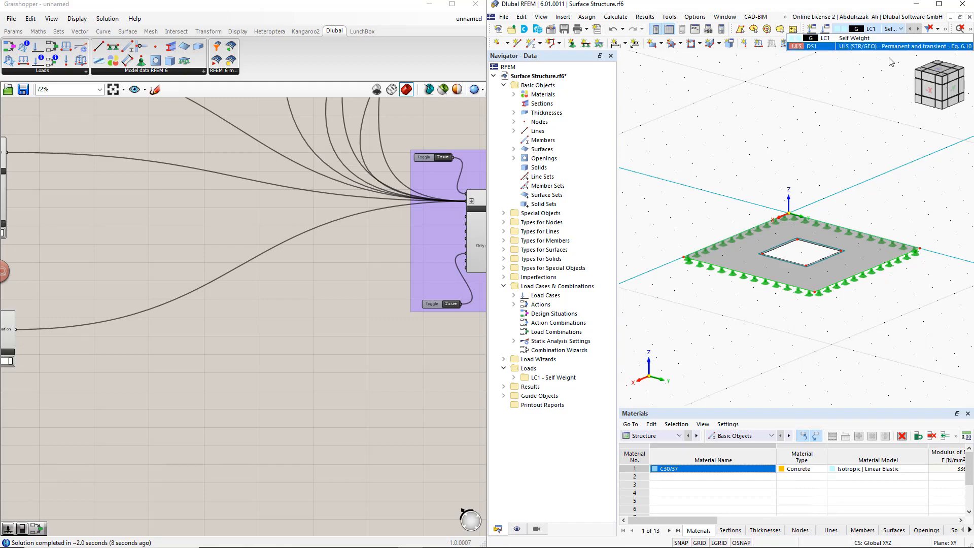
pyautogui.click(875, 72)
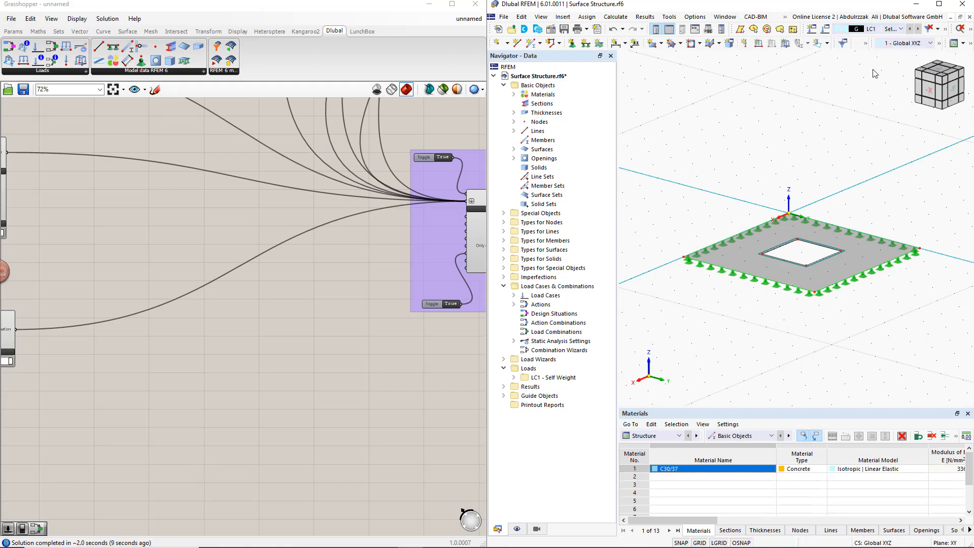
pyautogui.click(825, 29)
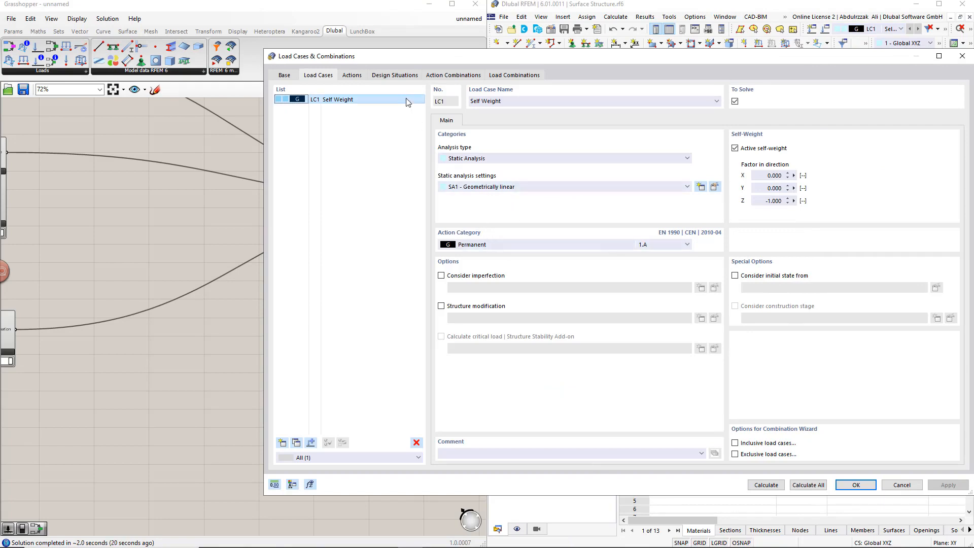
pyautogui.click(403, 75)
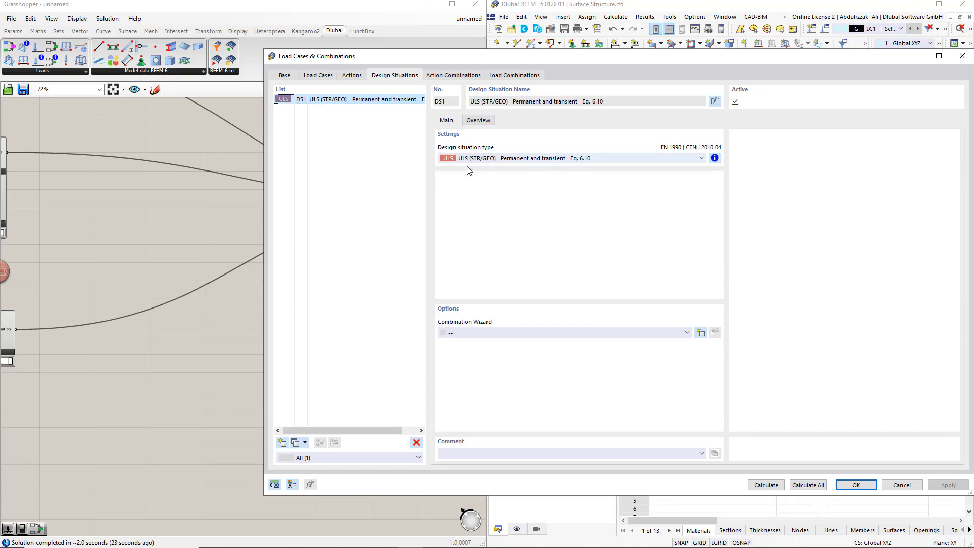
pyautogui.click(902, 484)
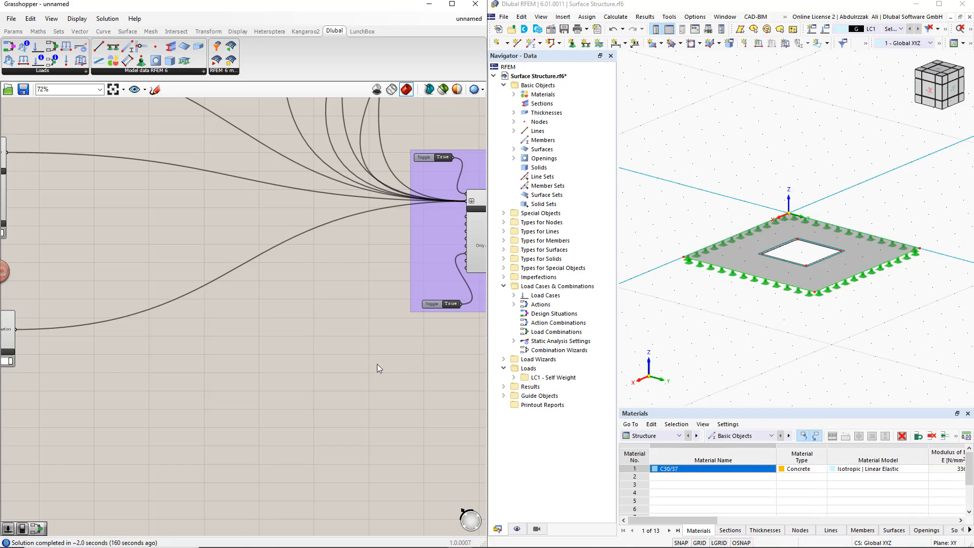
# - Place a Load Combination component below the Design Situation component, with a Load Combination Item component beside its inputs
pyautogui.moveTo(163, 387); pyautogui.dragTo(339, 292, button='right')
pyautogui.scroll(-2, 299, 352)
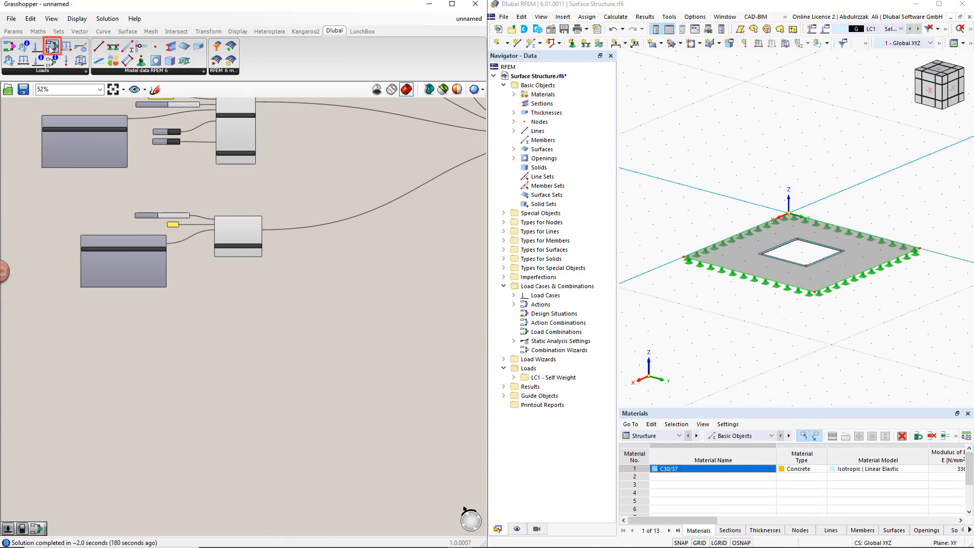
pyautogui.moveTo(50, 49); pyautogui.dragTo(361, 393)
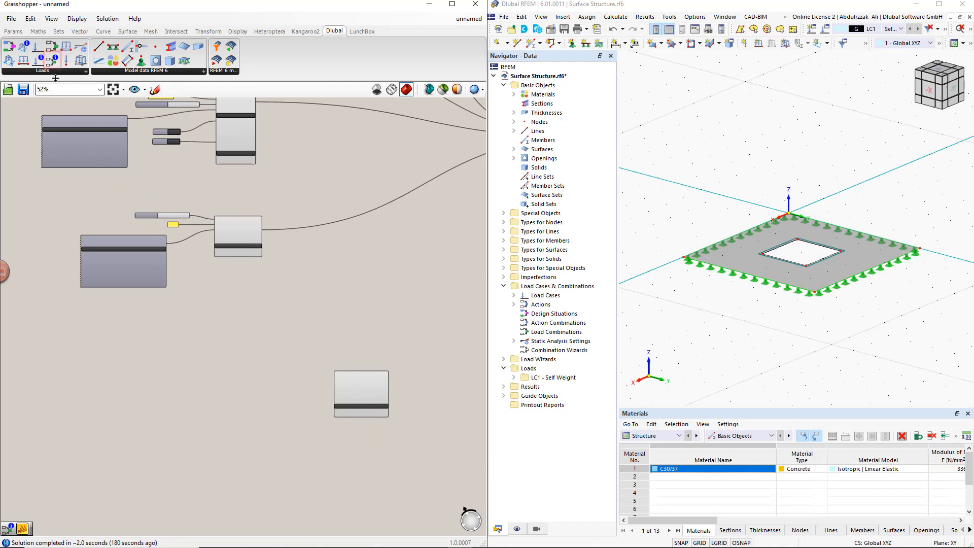
pyautogui.moveTo(50, 59); pyautogui.dragTo(226, 390)
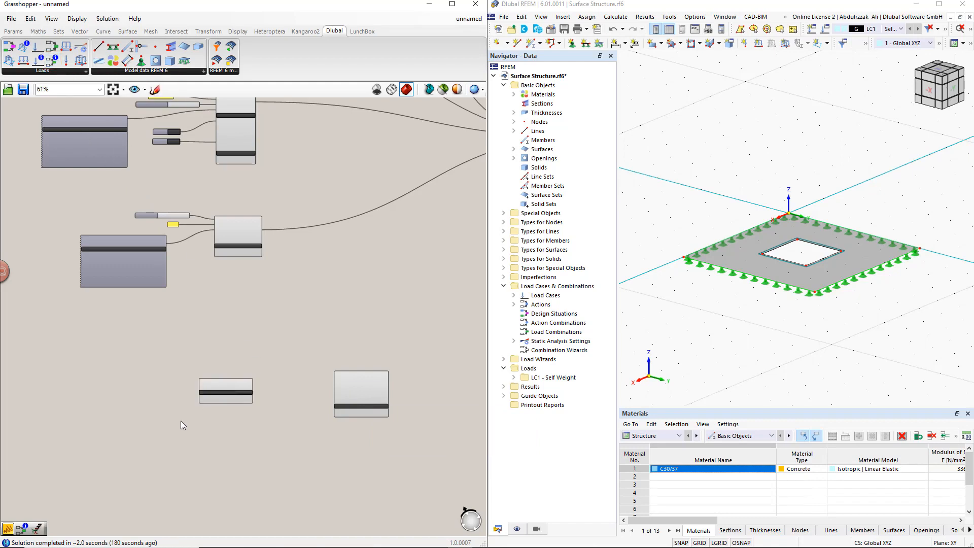
# - Add a panel containing 1 beside the Load Combination Item component and place a copy below it containing 1.35
pyautogui.scroll(4, 181, 421)
pyautogui.doubleClick(141, 310)
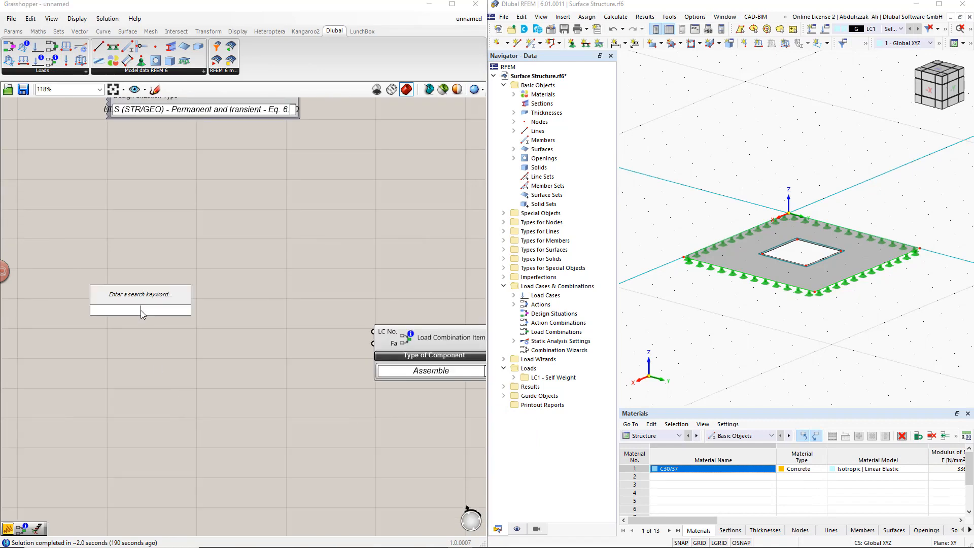
pyautogui.write('//')
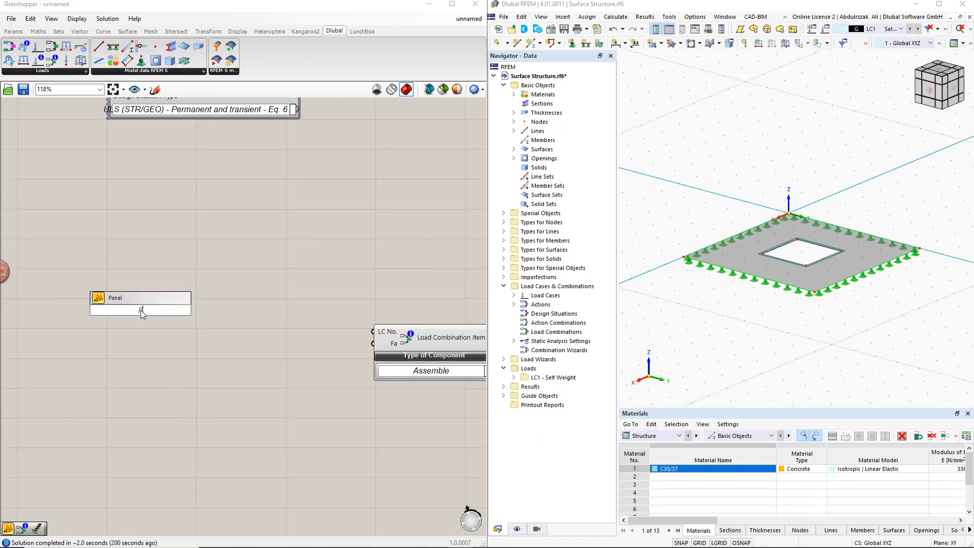
pyautogui.press('Return')
pyautogui.click(144, 315)
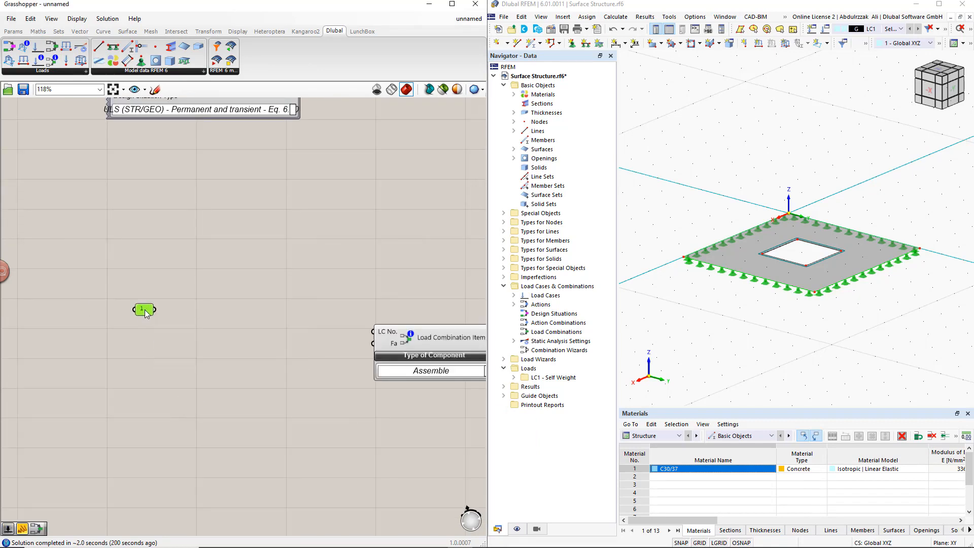
pyautogui.keyDown('alt'); pyautogui.moveTo(144, 315); pyautogui.dragTo(140, 360); pyautogui.keyUp('alt')
pyautogui.doubleClick(138, 361)
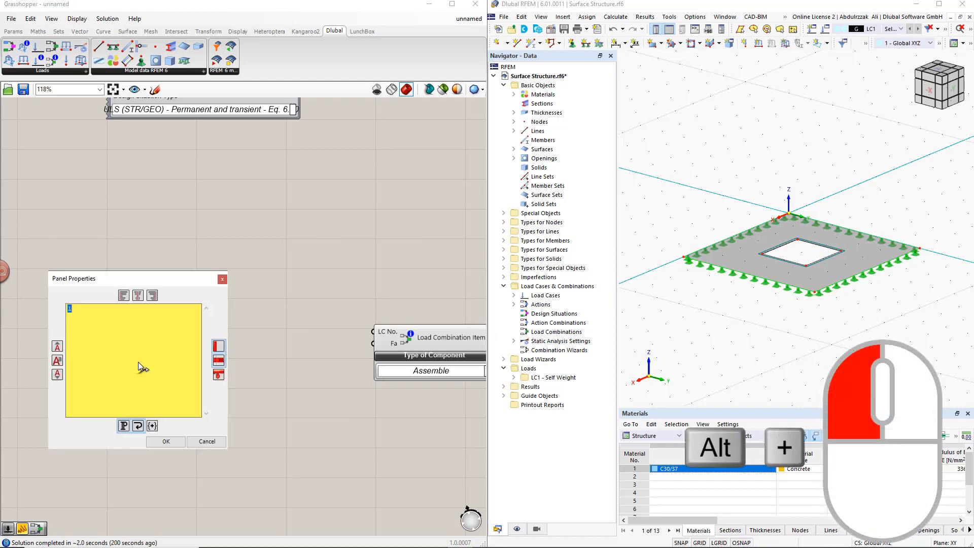
pyautogui.write('1')
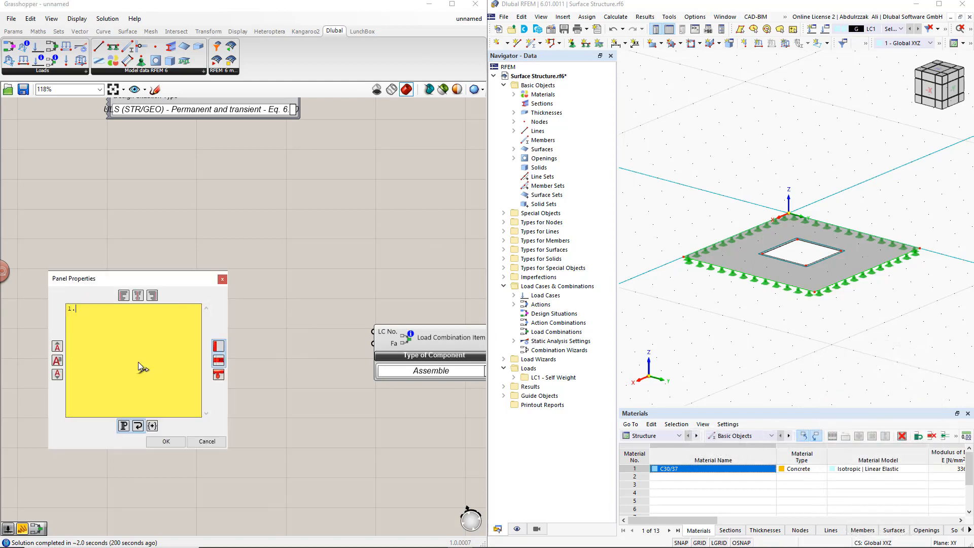
pyautogui.write('.35')
pyautogui.click(164, 442)
# - Turn off Multiline Data for the panels containing 1 and 1.35, and enlarge both so their values are readable
pyautogui.rightClick(141, 310)
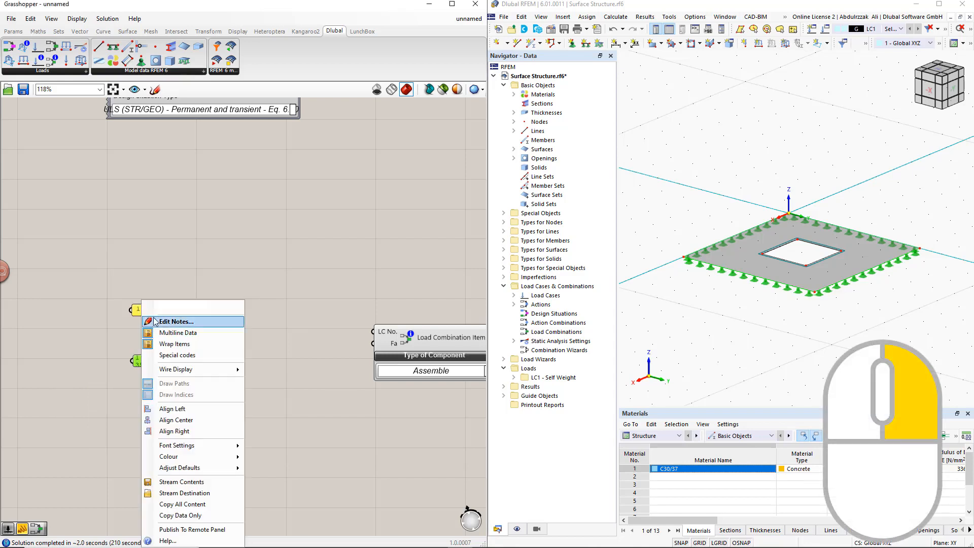
pyautogui.click(164, 332)
pyautogui.rightClick(142, 364)
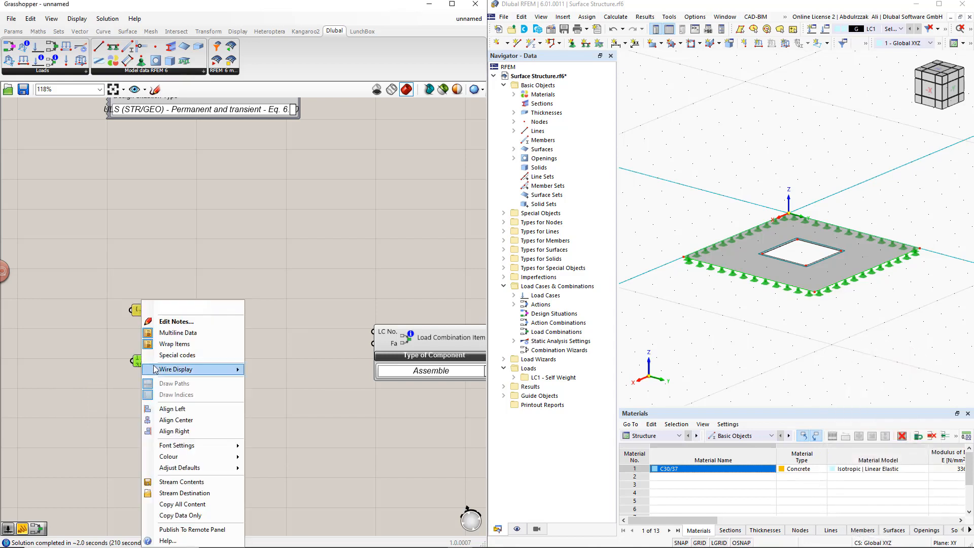
pyautogui.click(164, 332)
pyautogui.moveTo(147, 313); pyautogui.dragTo(175, 330)
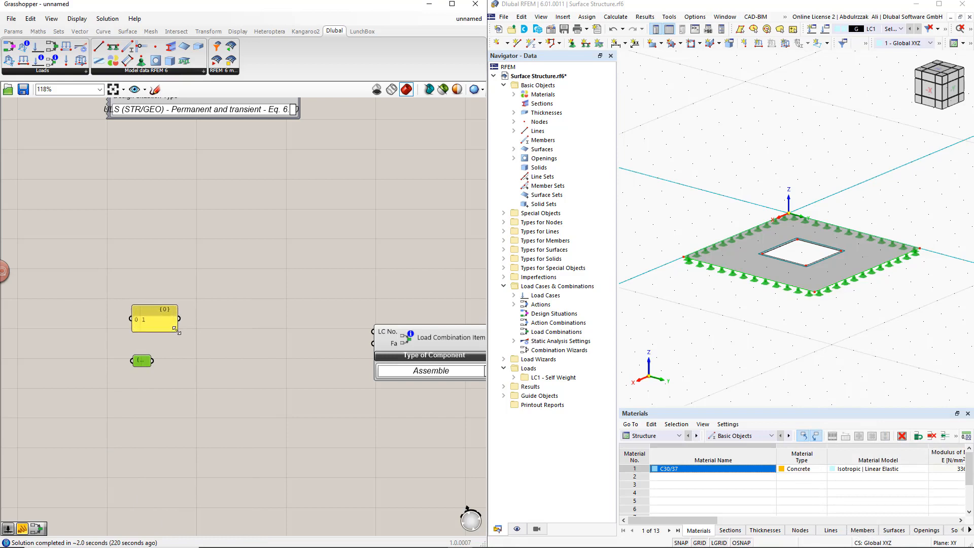
pyautogui.moveTo(149, 363); pyautogui.dragTo(179, 387)
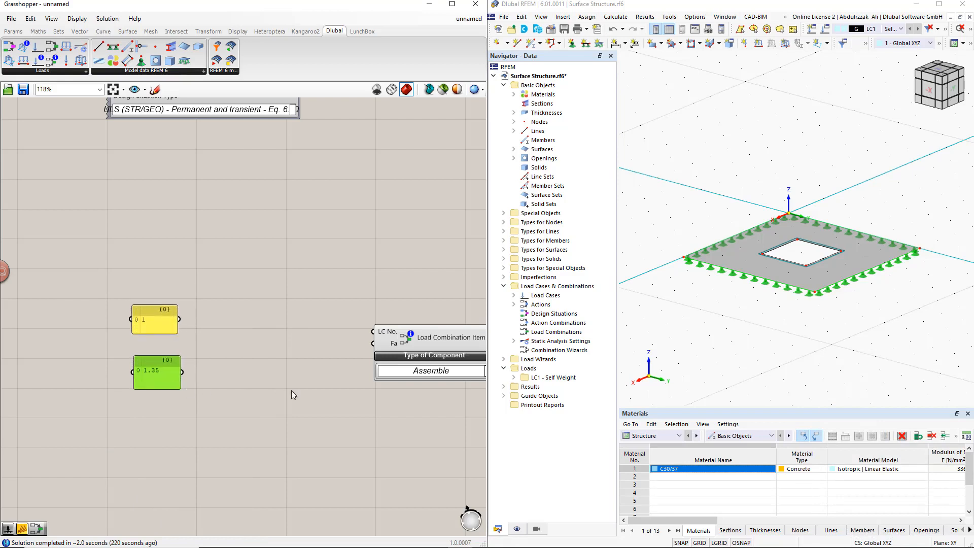
# - Connect the panel containing 1 to the Load Combination Item component's LC No. input and the 1.35 panel to its Fa input
pyautogui.moveTo(291, 391); pyautogui.dragTo(229, 386, button='right')
pyautogui.moveTo(116, 313); pyautogui.dragTo(302, 330)
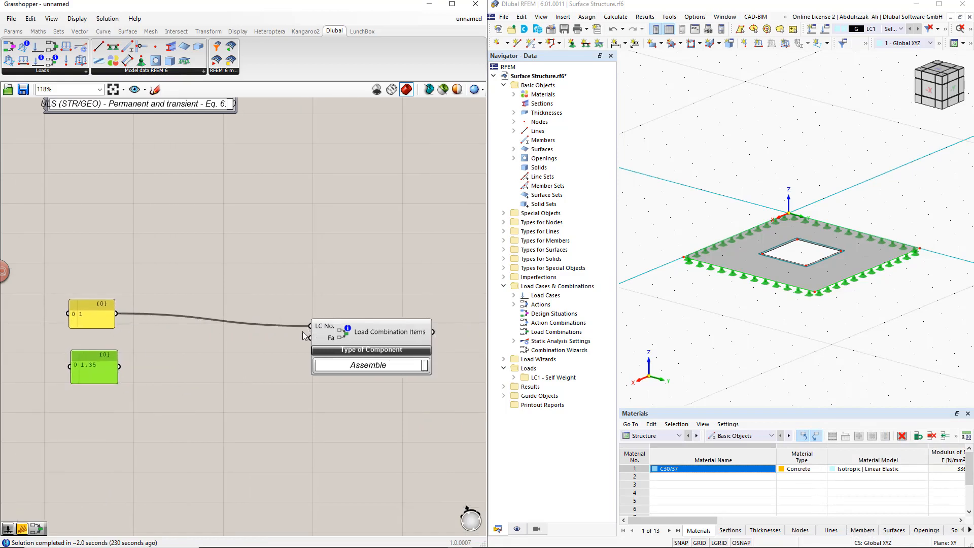
pyautogui.moveTo(119, 366); pyautogui.dragTo(311, 338)
# - Connect the Load Combination Items output to the Items input of the Load Combination component
pyautogui.scroll(-3, 281, 373)
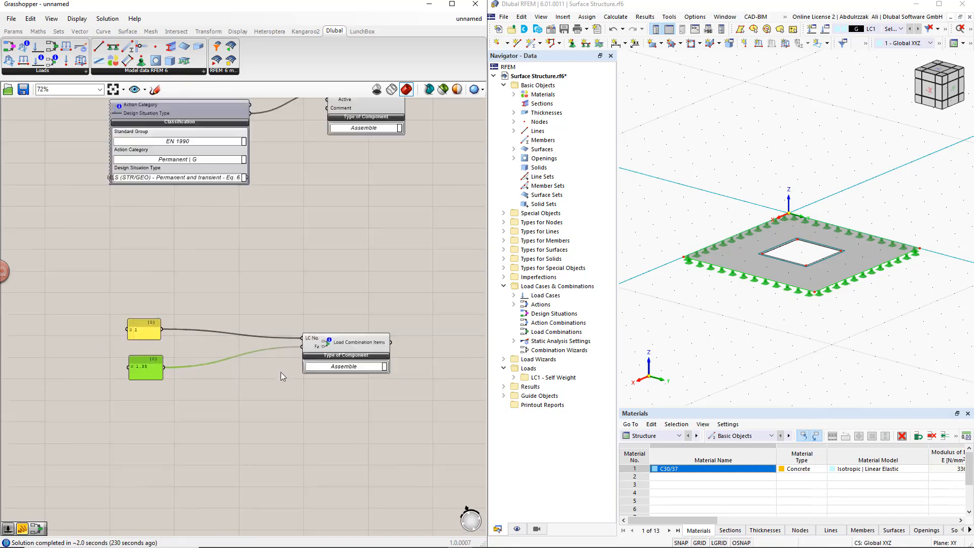
pyautogui.moveTo(281, 372); pyautogui.dragTo(254, 368, button='right')
pyautogui.scroll(2, 268, 343)
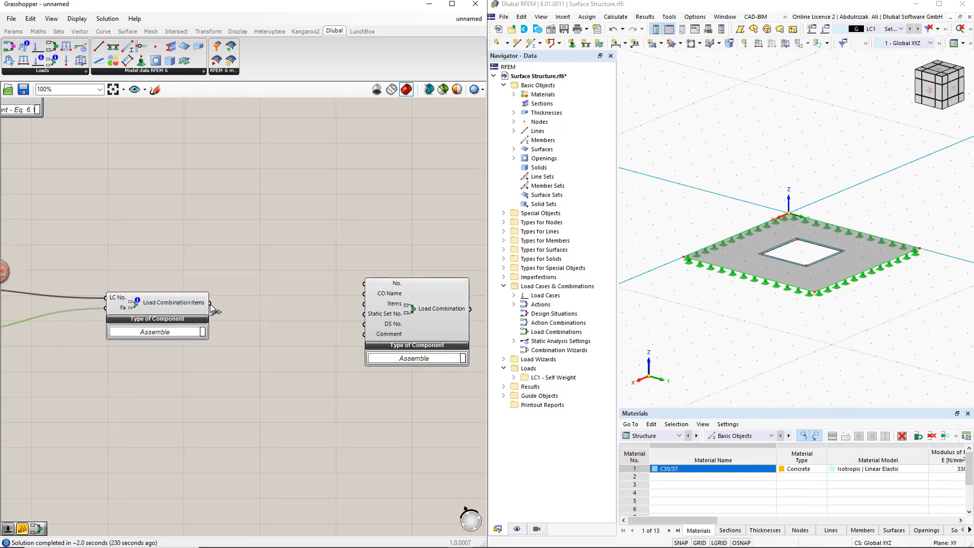
pyautogui.moveTo(221, 308); pyautogui.dragTo(364, 305)
pyautogui.click(329, 283)
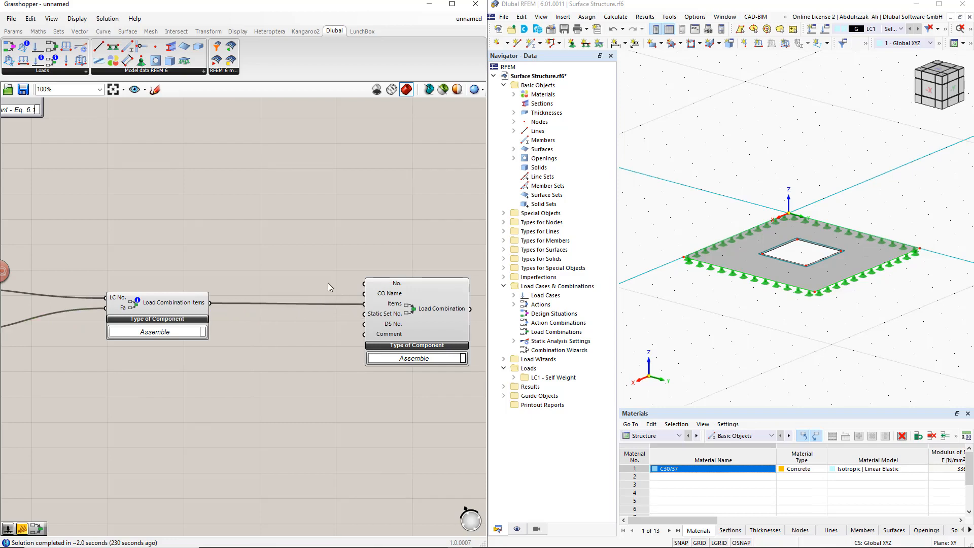
# - Add a panel in the empty canvas area just above the Load Combination component's inputs
pyautogui.doubleClick(289, 239)
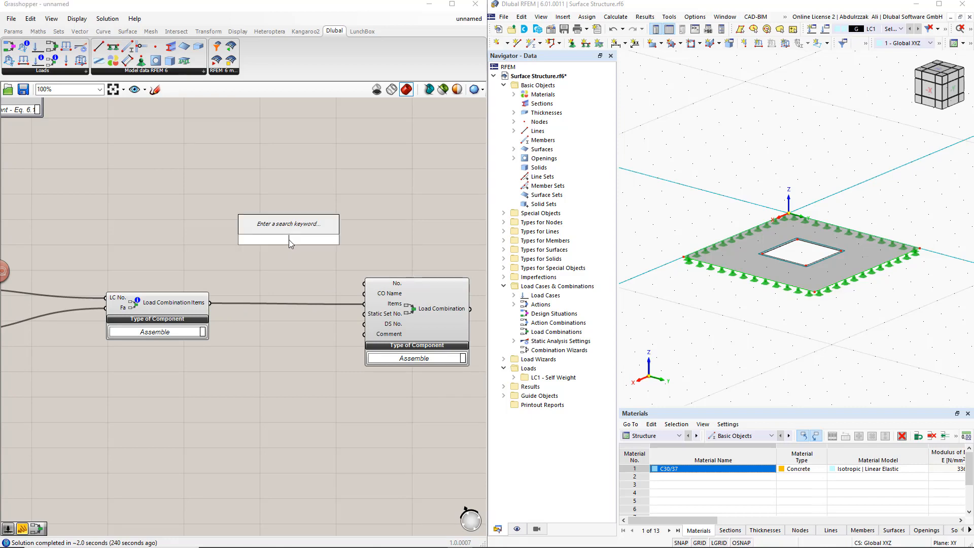
pyautogui.write('Panel')
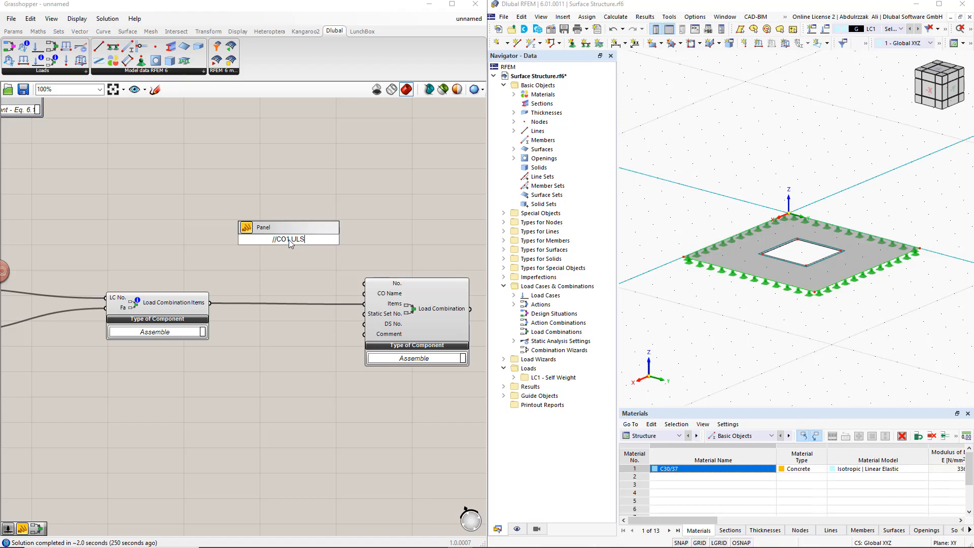
# - Connect a panel reading CO1 ULS to the Load Combination's CO Name input, and place a copy of it reading 1 below
pyautogui.press('Return')
pyautogui.moveTo(308, 240); pyautogui.dragTo(365, 293)
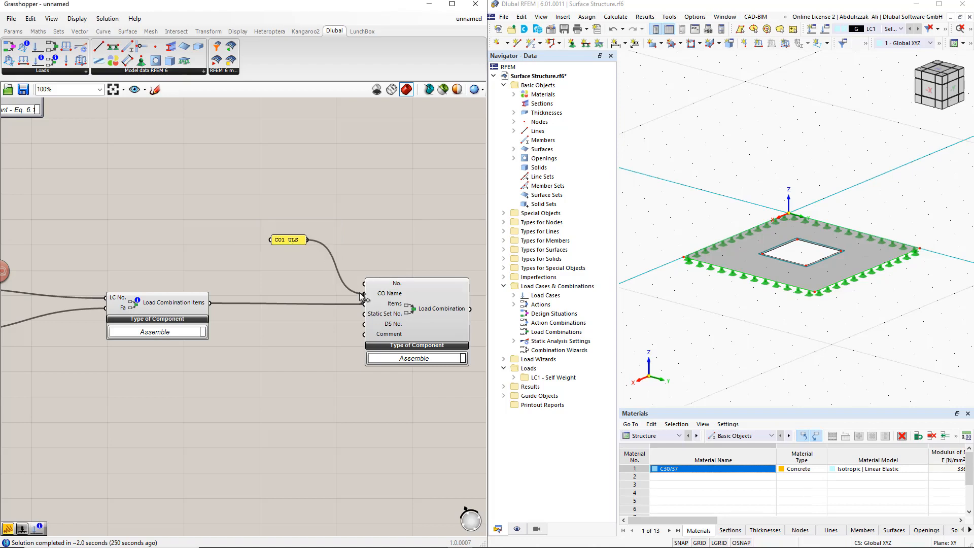
pyautogui.keyDown('alt'); pyautogui.moveTo(293, 241); pyautogui.dragTo(293, 354); pyautogui.keyUp('alt')
pyautogui.doubleClick(293, 354)
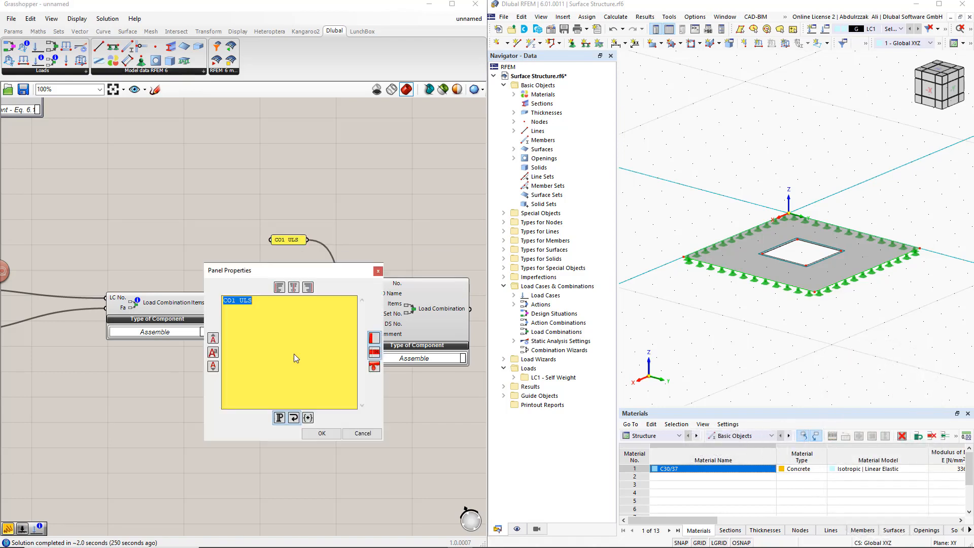
pyautogui.write('1')
pyautogui.click(321, 434)
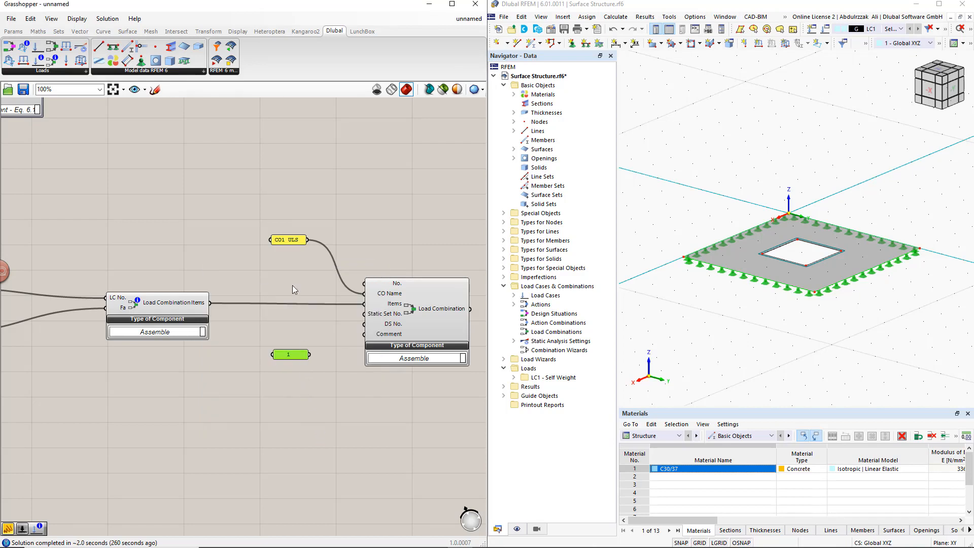
# - Turn off Multiline Data for the CO1 ULS panel and the panel containing 1, and enlarge both
pyautogui.rightClick(287, 240)
pyautogui.click(310, 270)
pyautogui.moveTo(274, 245); pyautogui.dragTo(236, 248)
pyautogui.moveTo(277, 356); pyautogui.dragTo(229, 380)
pyautogui.rightClick(263, 357)
pyautogui.click(293, 355)
# - Connect the panel containing 1 to the Load Combination's DS No. input, and a new slider with value 1 to Static Set No
pyautogui.moveTo(309, 364); pyautogui.dragTo(361, 330)
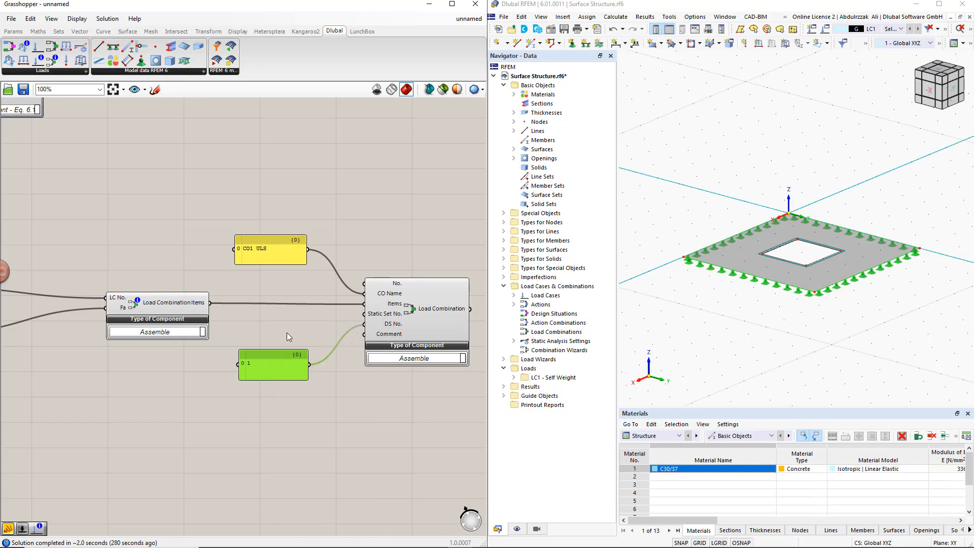
pyautogui.doubleClick(270, 334)
pyautogui.write('1')
pyautogui.press('Return')
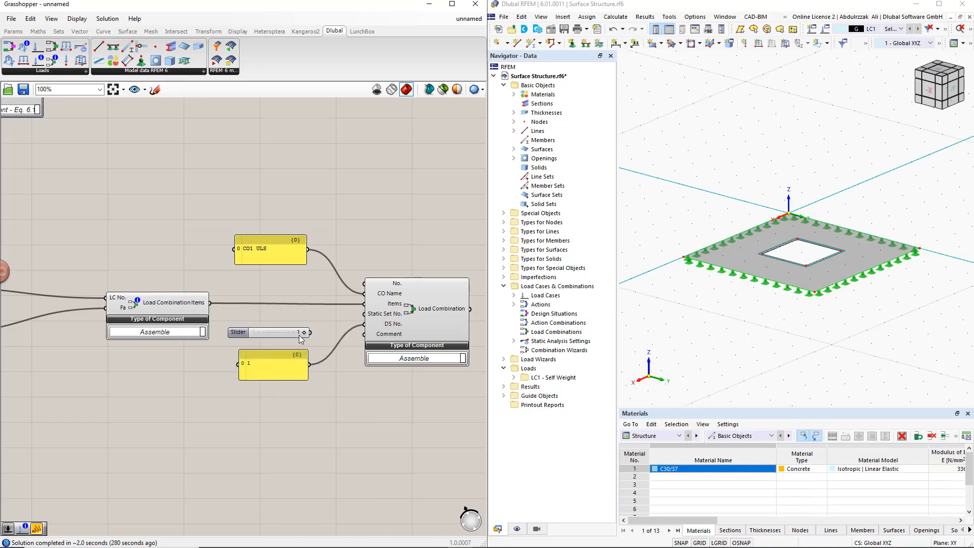
pyautogui.moveTo(311, 333); pyautogui.dragTo(458, 315)
# - Connect the Load Combination output to the Input of the RFEM export component, keeping the existing wires
pyautogui.scroll(-5, 400, 367)
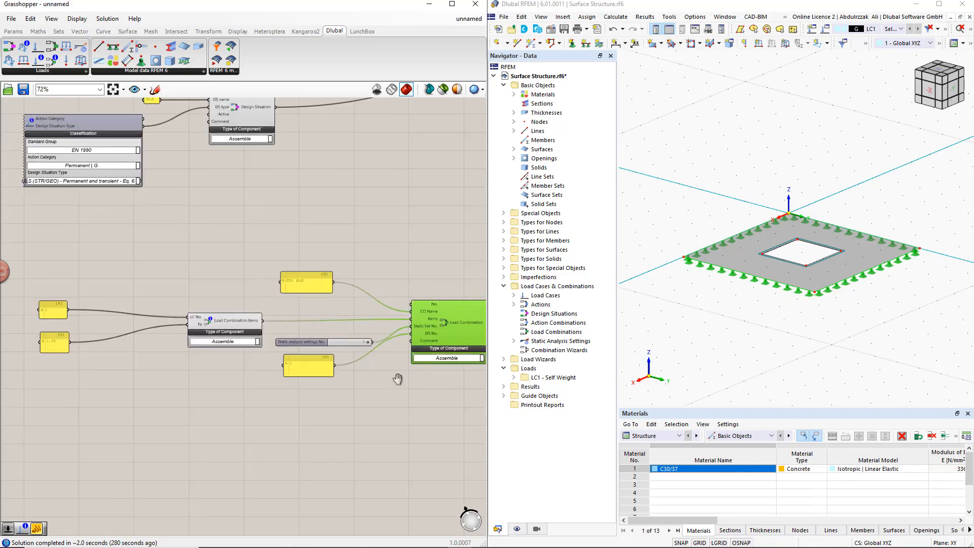
pyautogui.moveTo(365, 358); pyautogui.dragTo(328, 390, button='right')
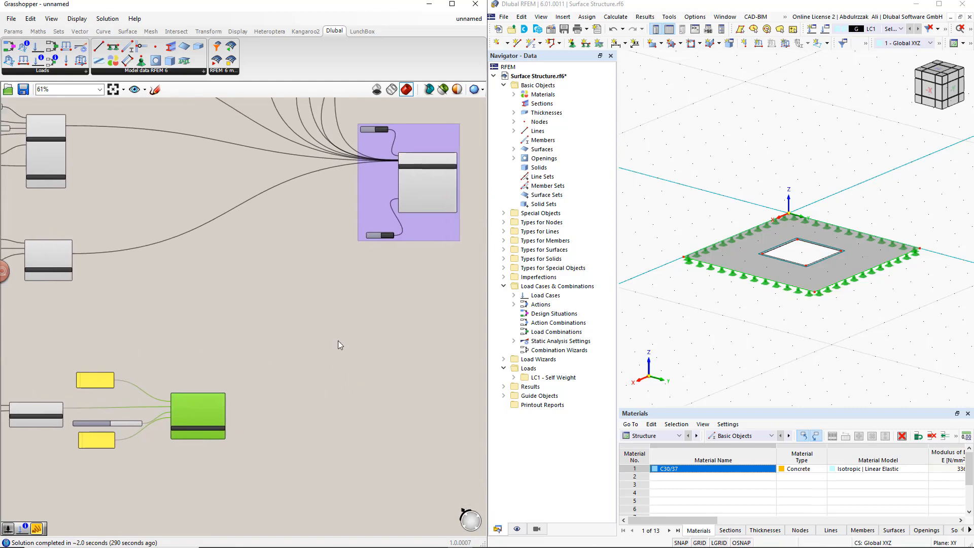
pyautogui.scroll(1, 338, 340)
pyautogui.moveTo(339, 340); pyautogui.dragTo(327, 354, button='right')
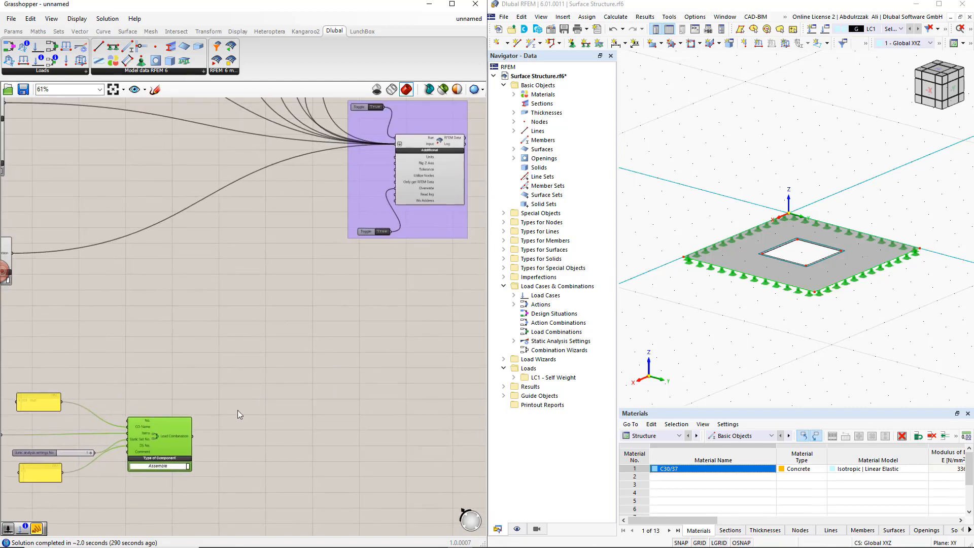
pyautogui.keyDown('shift'); pyautogui.moveTo(193, 435); pyautogui.dragTo(398, 148); pyautogui.keyUp('shift')
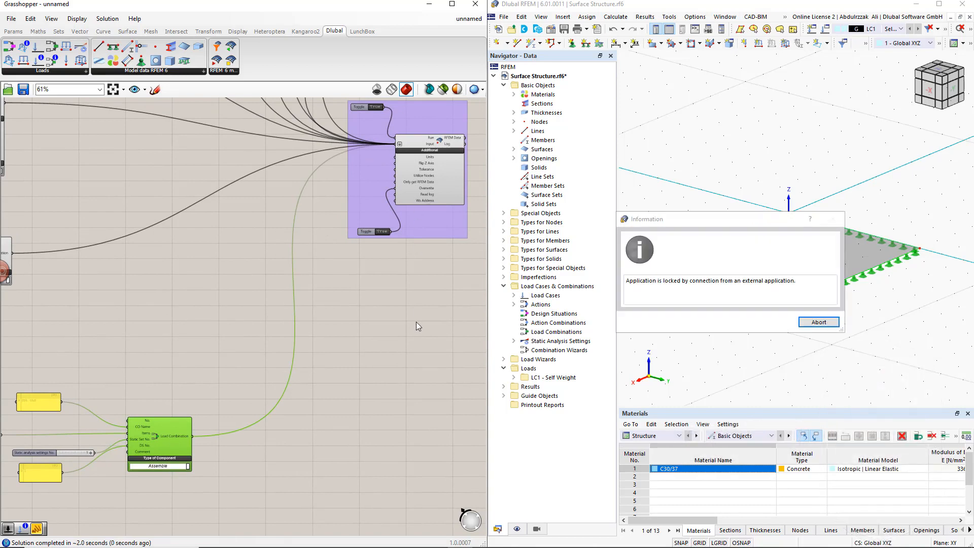
# - Switch to RFEM, dismiss the lock message and check the list of load cases, design situations and load combinations
pyautogui.click(814, 322)
pyautogui.click(814, 324)
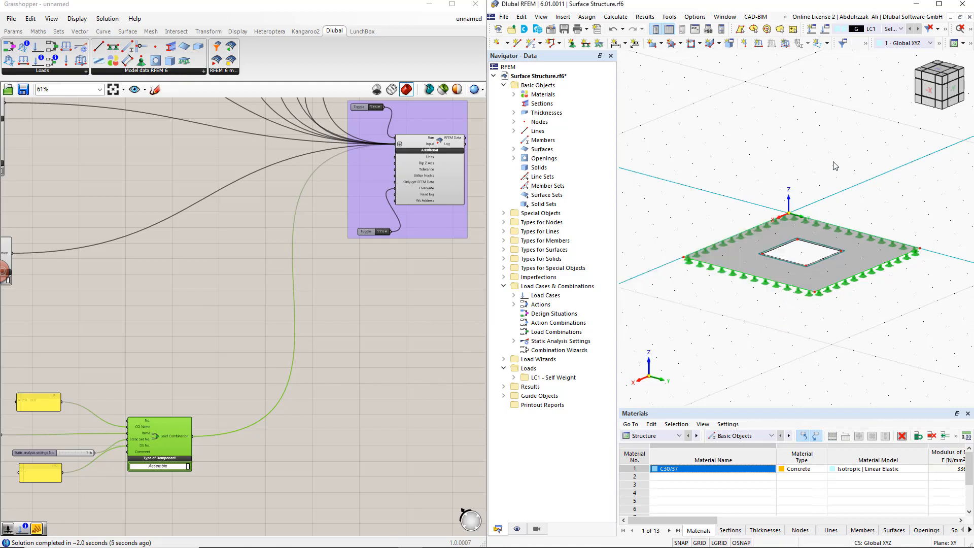
pyautogui.click(900, 28)
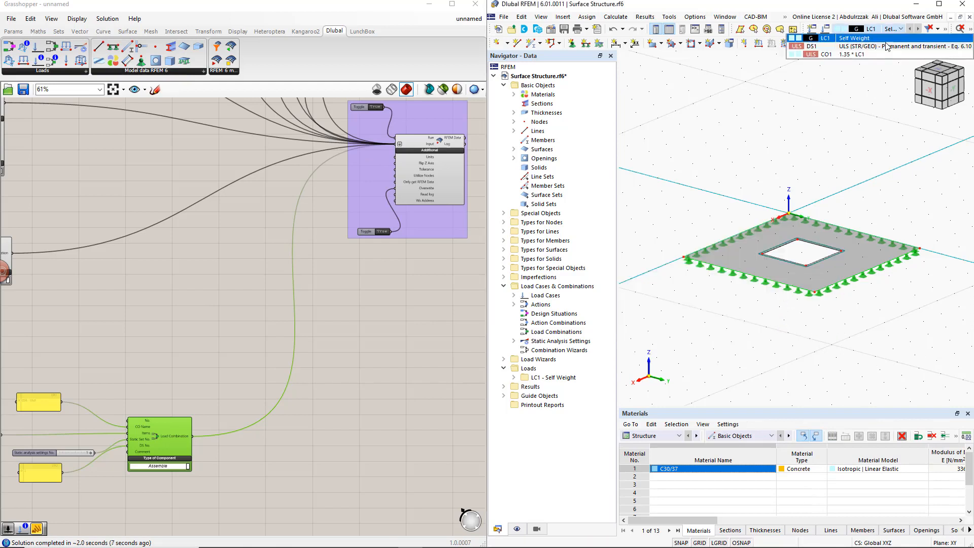
pyautogui.click(853, 98)
# - Back in Grasshopper, move the RFEM export group further right and slightly down, away from the load components
pyautogui.click(434, 335)
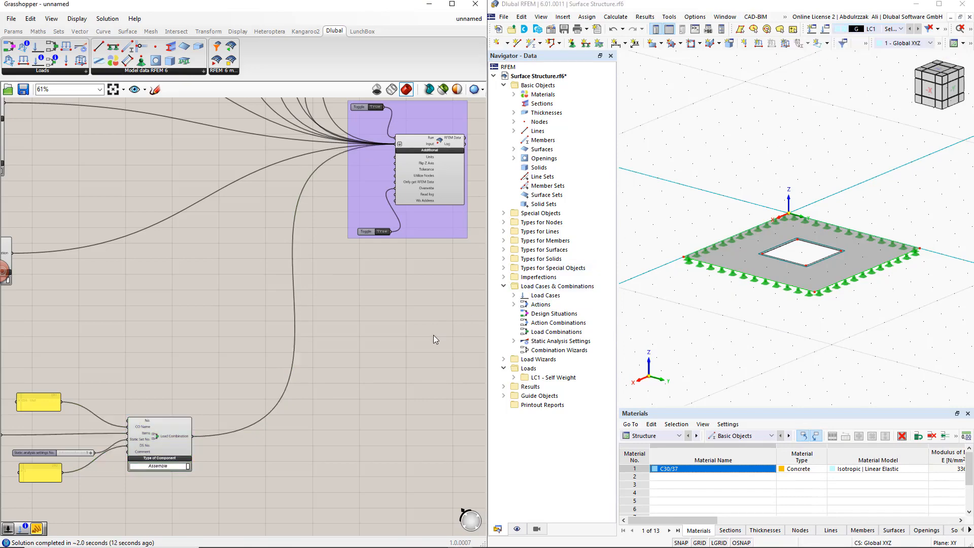
pyautogui.scroll(-2, 433, 335)
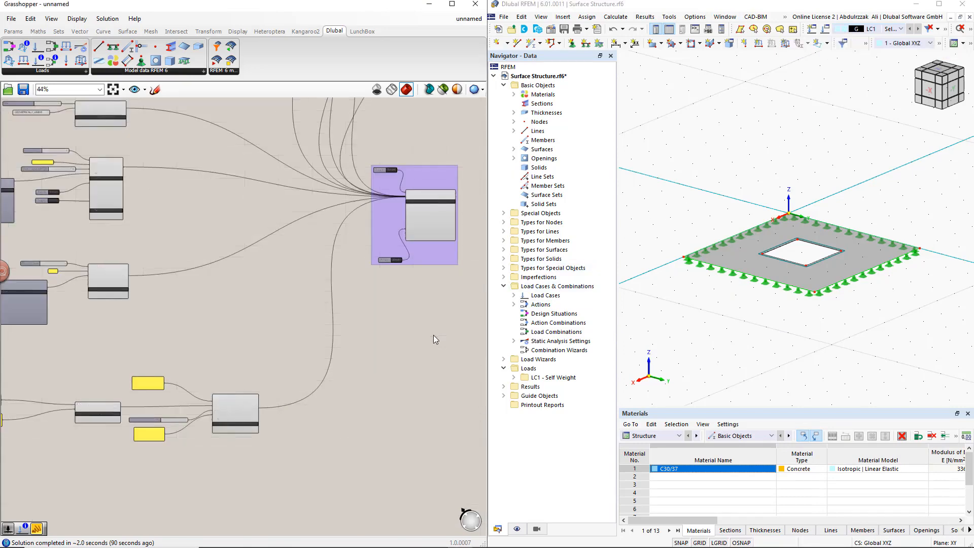
pyautogui.moveTo(433, 335); pyautogui.dragTo(293, 272, button='right')
pyautogui.moveTo(283, 235); pyautogui.dragTo(406, 281)
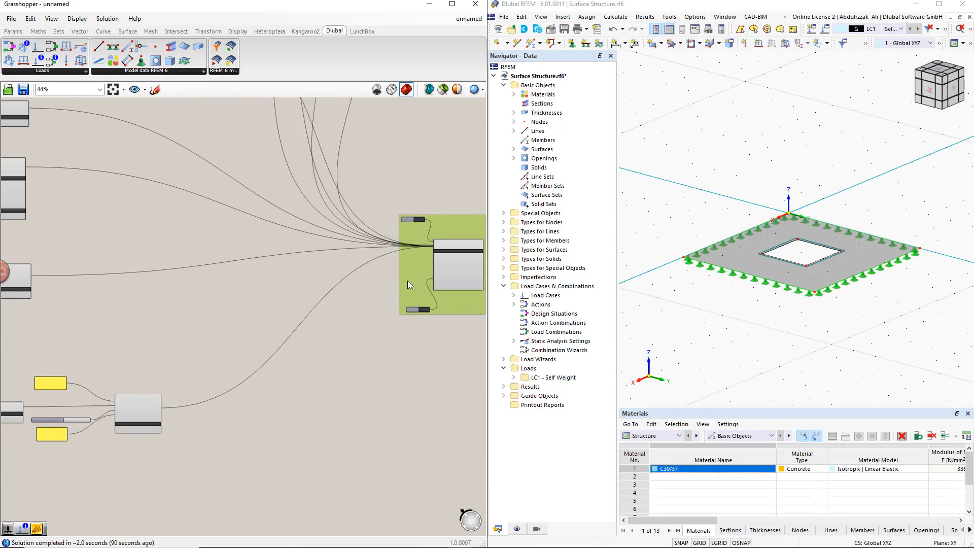
pyautogui.scroll(3, 413, 272)
pyautogui.moveTo(351, 331); pyautogui.dragTo(253, 265, button='right')
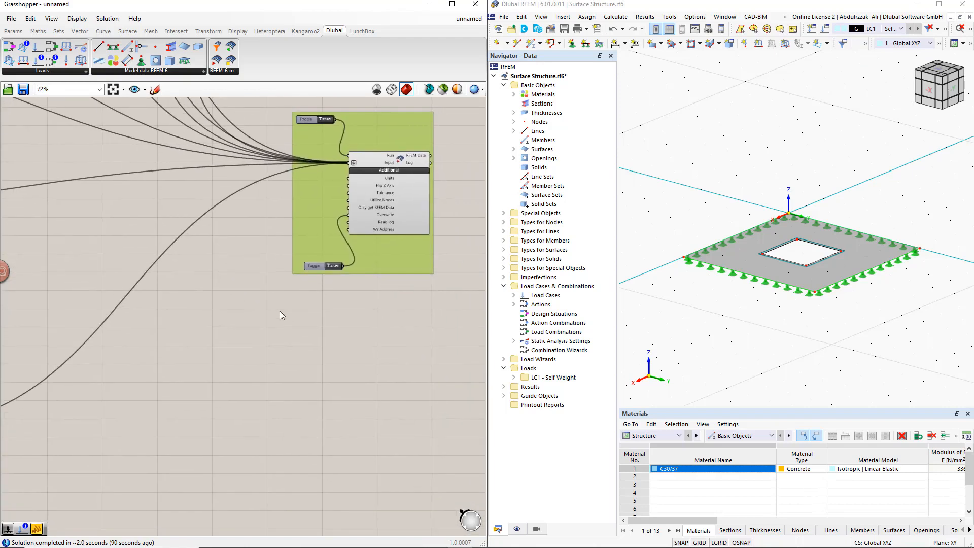
pyautogui.moveTo(283, 317); pyautogui.dragTo(311, 345, button='right')
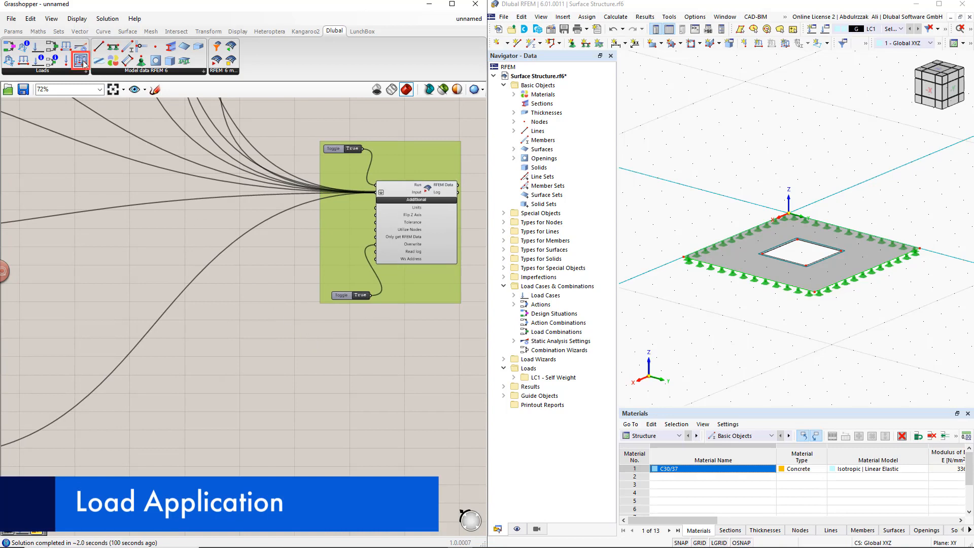
# - Add a Surface Load component in the empty canvas area below and to the left of the RFEM export group
pyautogui.moveTo(81, 62); pyautogui.dragTo(244, 349)
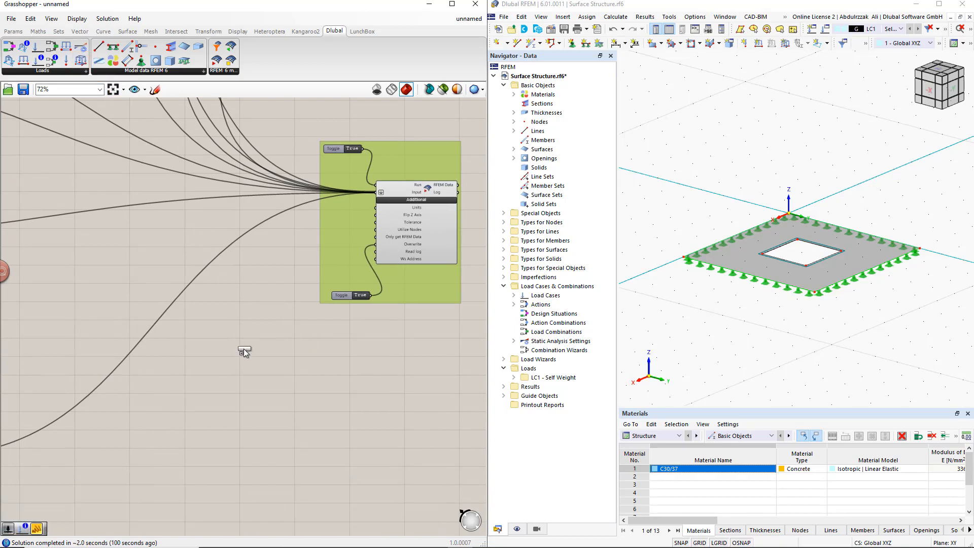
pyautogui.moveTo(242, 395); pyautogui.dragTo(241, 395)
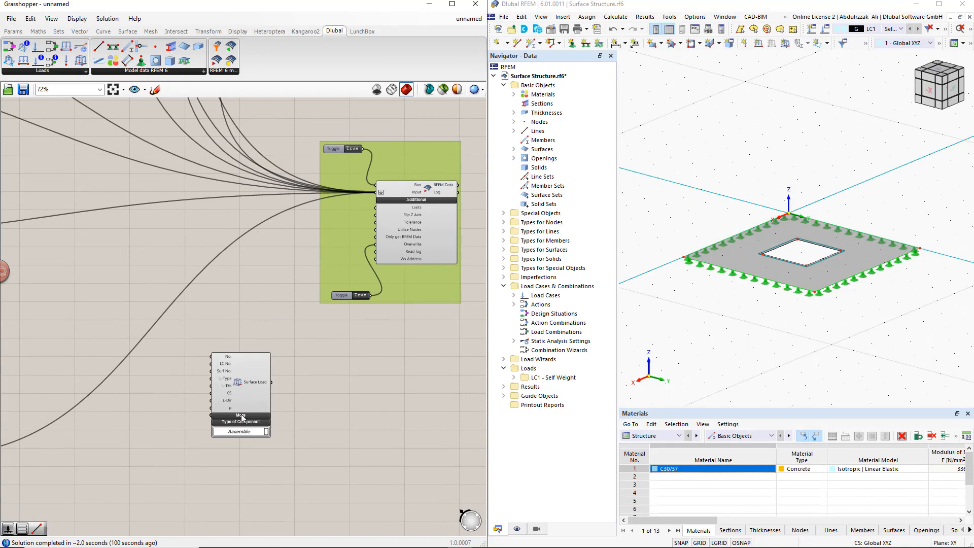
pyautogui.moveTo(261, 473); pyautogui.dragTo(314, 401, button='right')
pyautogui.moveTo(294, 320); pyautogui.dragTo(304, 381)
pyautogui.click(244, 383)
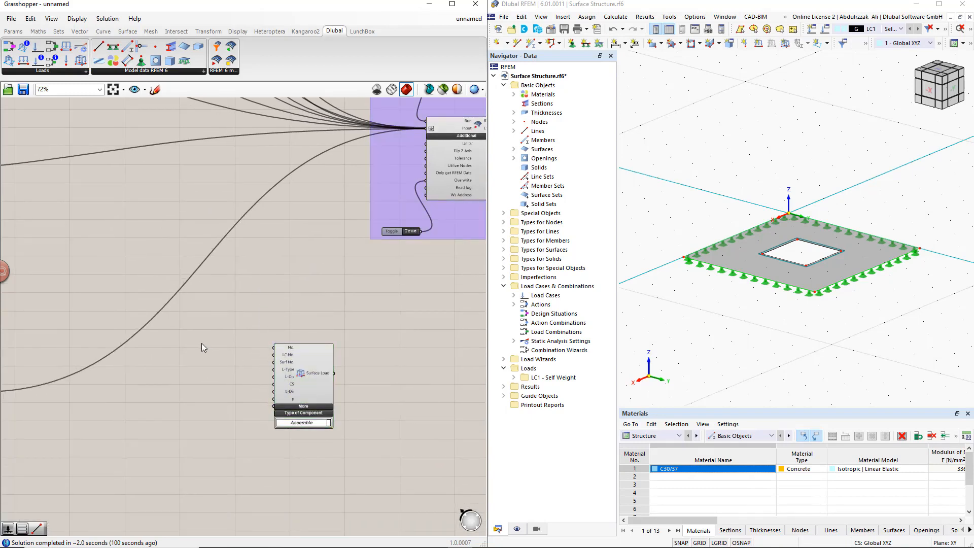
# - Add a number slider with value 1 beside the Surface Load component and connect it to the LC No. input
pyautogui.doubleClick(202, 342)
pyautogui.write('slider')
pyautogui.press('Return')
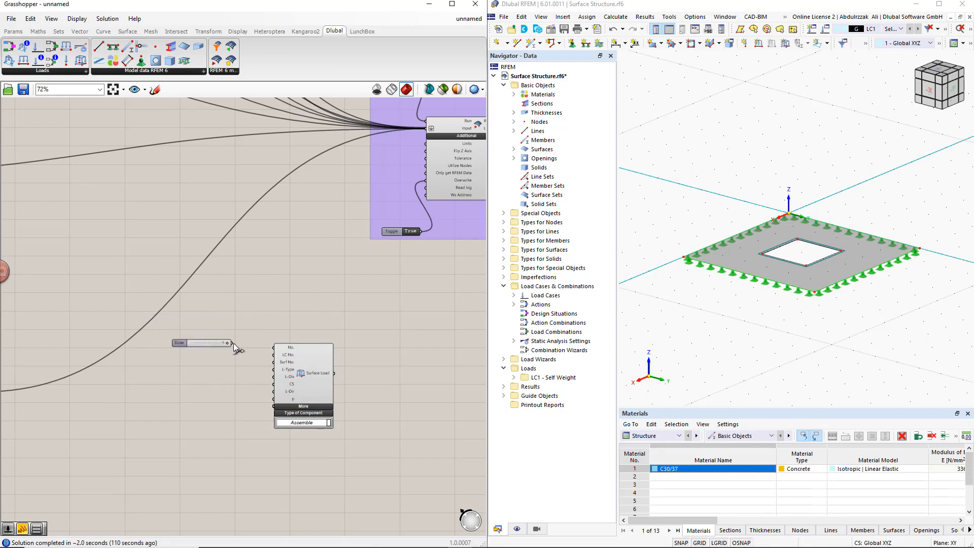
pyautogui.moveTo(232, 343); pyautogui.dragTo(271, 358)
pyautogui.moveTo(190, 342); pyautogui.dragTo(188, 348)
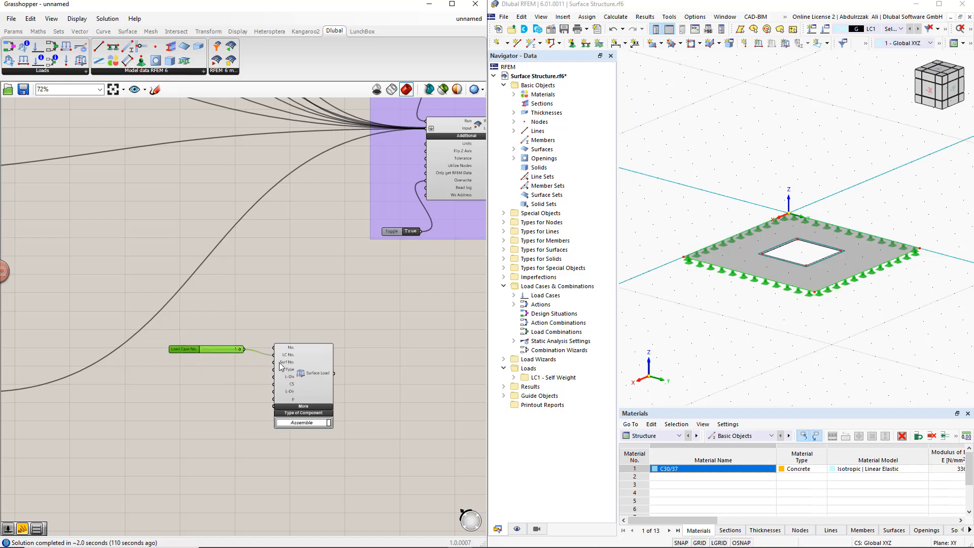
# - Add a second slider with value 1 and connect it to the Surface Load component's Surf No. input
pyautogui.doubleClick(206, 364)
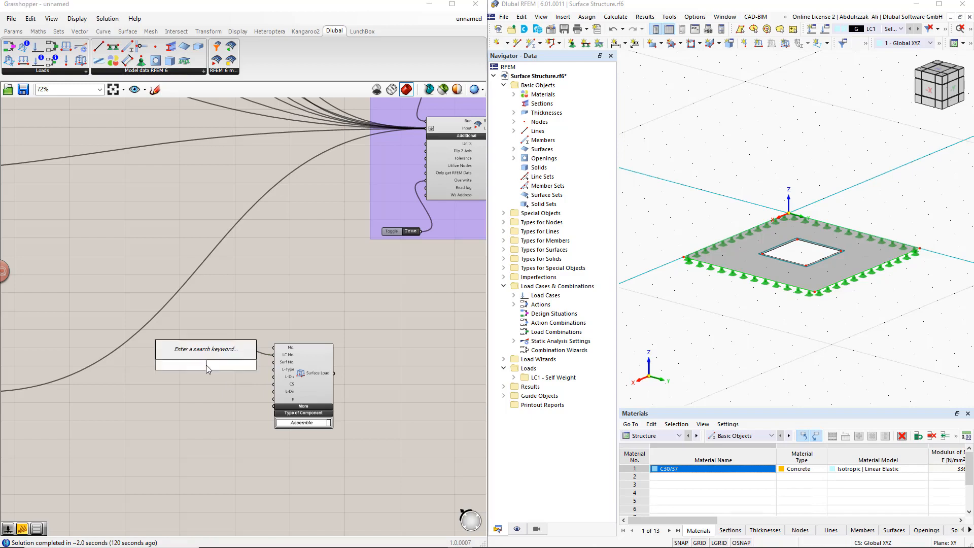
pyautogui.write('1')
pyautogui.press('Return')
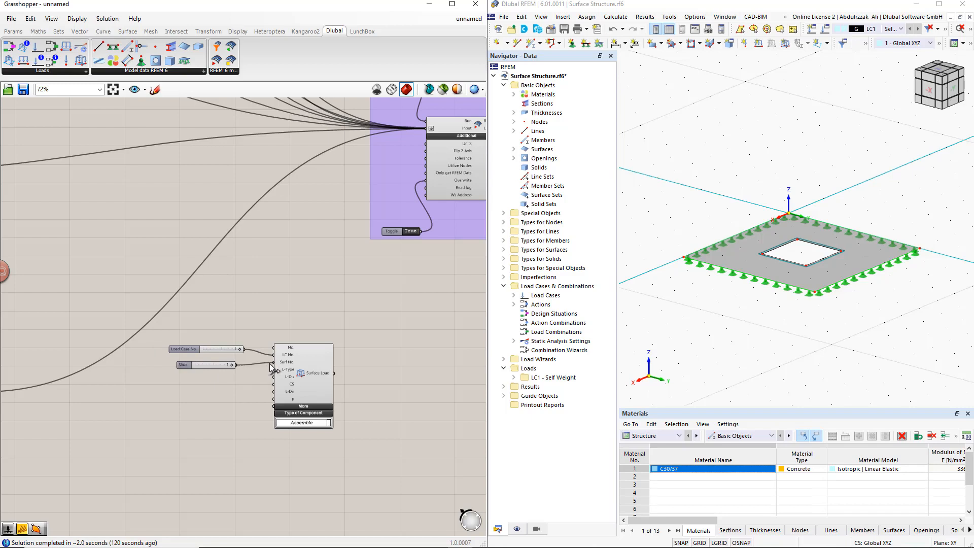
pyautogui.moveTo(270, 363); pyautogui.dragTo(270, 363)
# - Add a Value List below the sliders and connect it to the Surface Load component's L-Type input
pyautogui.doubleClick(216, 392)
pyautogui.write('va')
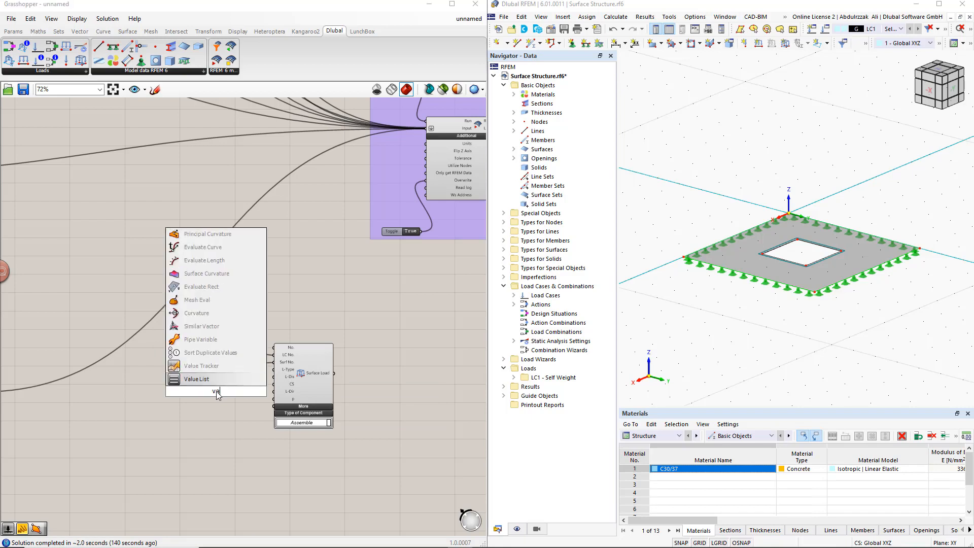
pyautogui.write('lue')
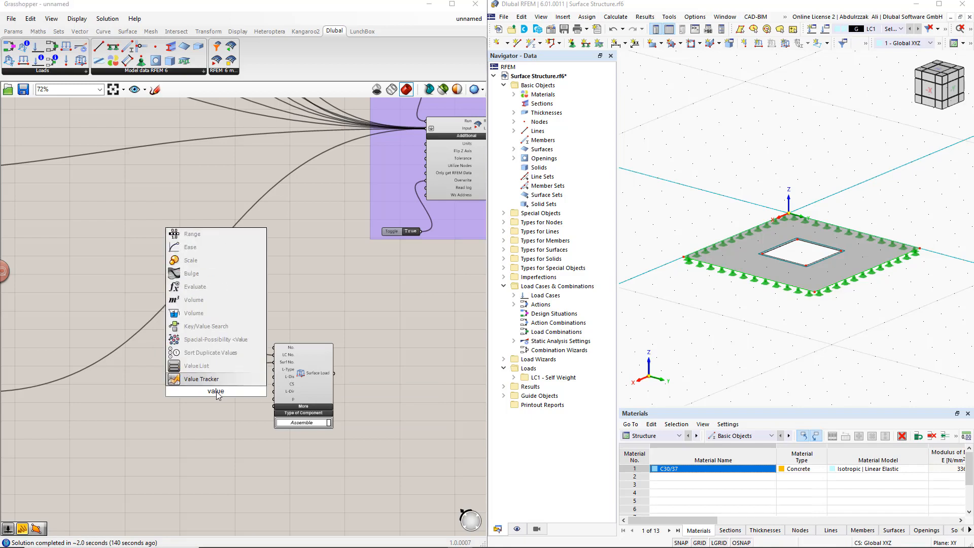
pyautogui.click(200, 367)
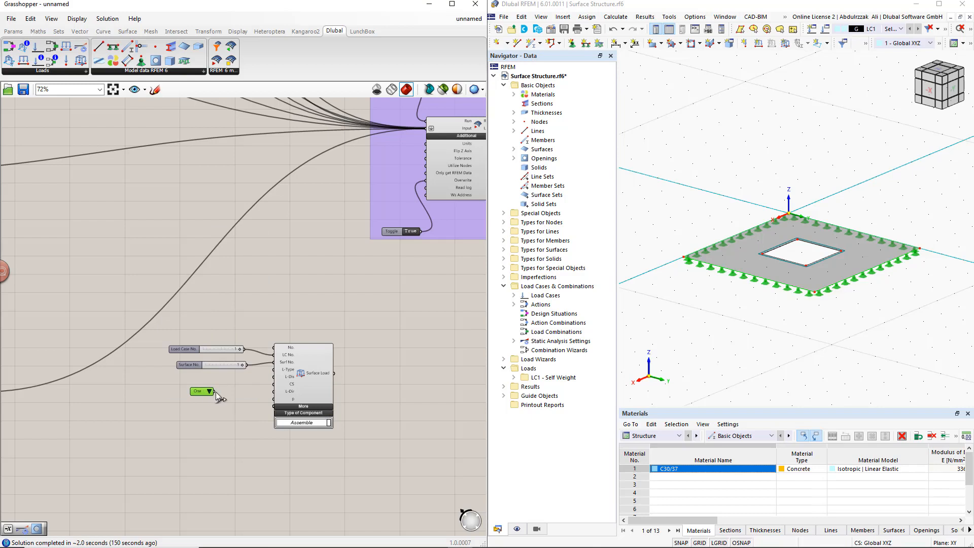
pyautogui.moveTo(215, 391); pyautogui.dragTo(274, 370)
# - Arrange two more value lists below the load type list and connect them to the L-Dis and L-Dir inputs
pyautogui.keyDown('alt'); pyautogui.moveTo(228, 395); pyautogui.dragTo(184, 386); pyautogui.keyUp('alt')
pyautogui.moveTo(232, 412); pyautogui.dragTo(273, 376)
pyautogui.moveTo(201, 413)
pyautogui.mouseDown()
pyautogui.moveTo(202, 400)
pyautogui.moveTo(187, 416)
pyautogui.moveTo(273, 391)
pyautogui.moveTo(203, 414)
pyautogui.mouseUp()
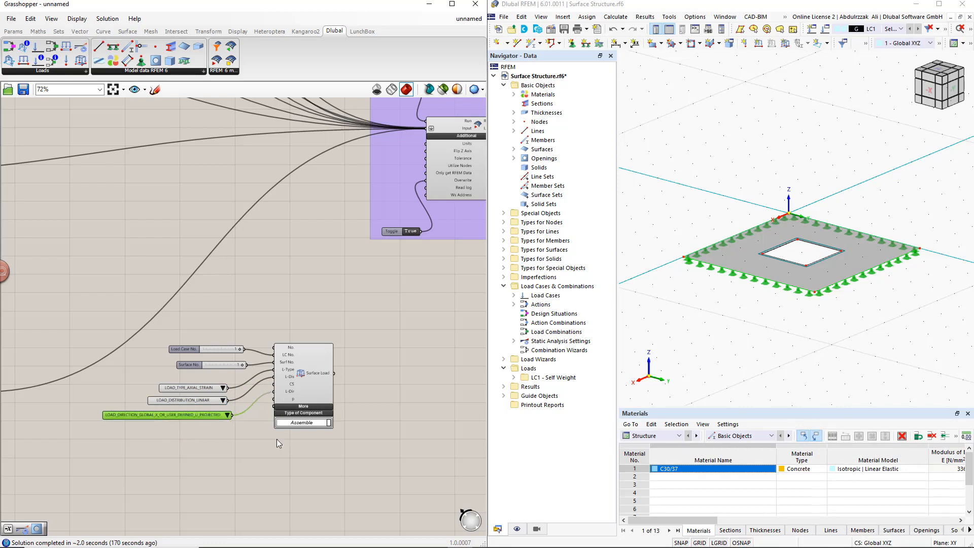
# - Set the surface load's type value list to LOAD_TYPE_FORCE
pyautogui.click(257, 422)
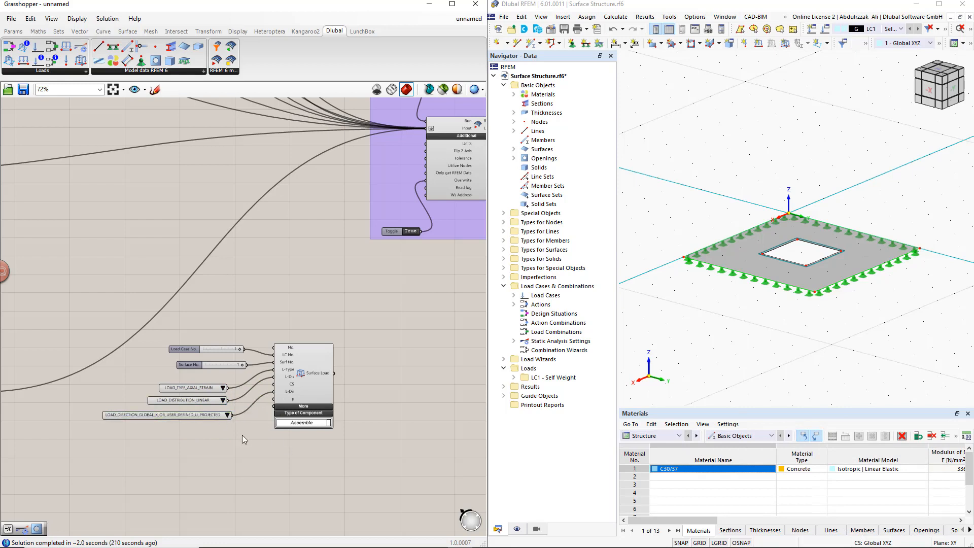
pyautogui.scroll(3, 245, 432)
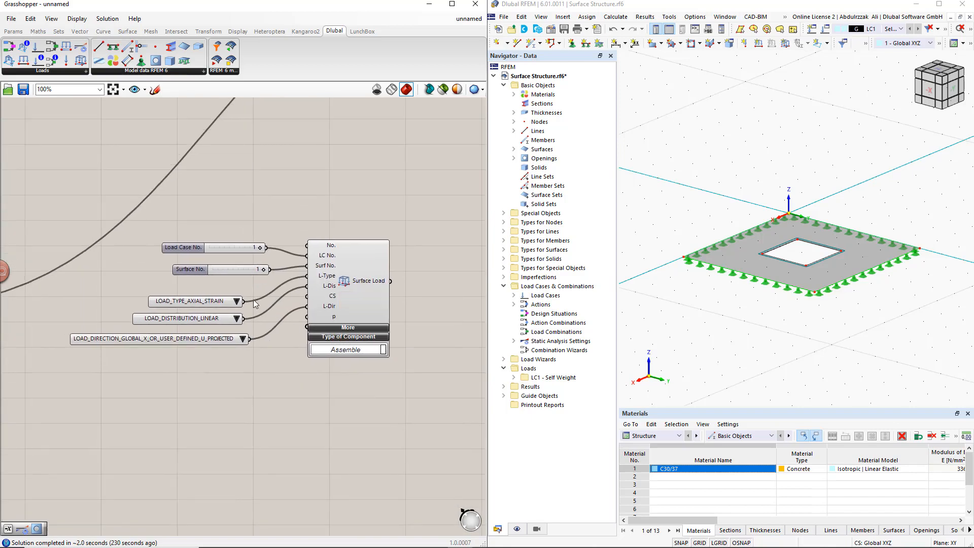
pyautogui.click(237, 302)
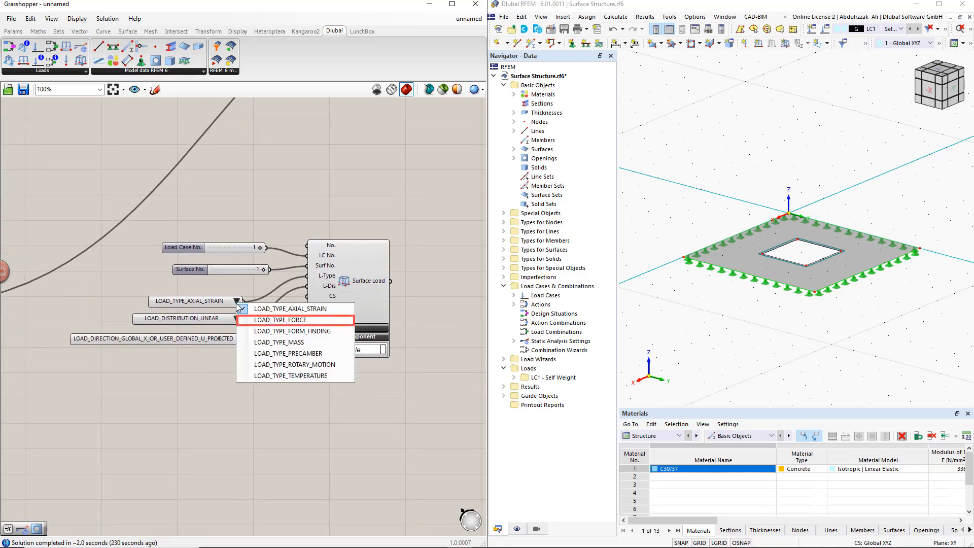
pyautogui.click(278, 320)
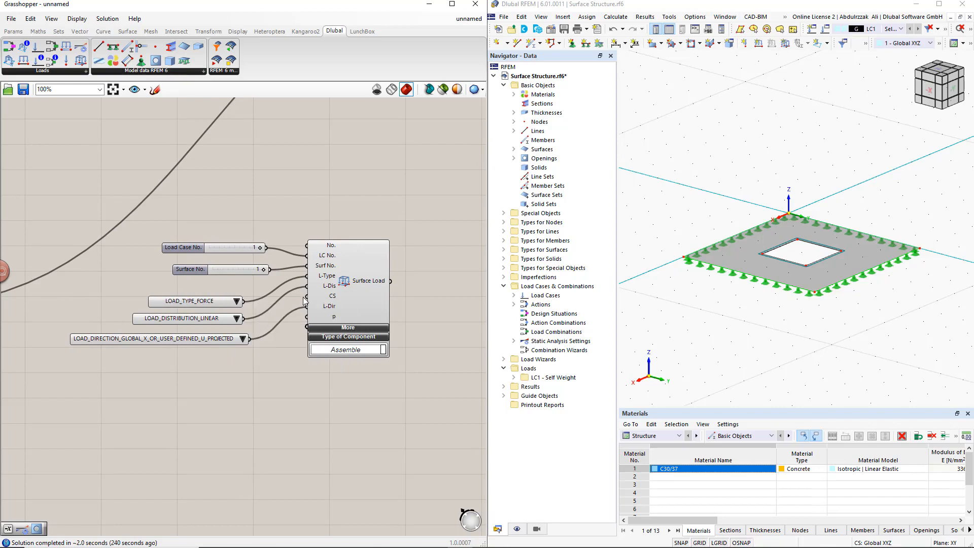
# - Set the load distribution to LOAD_DISTRIBUTION_UNIFORM and the load direction to LOAD_DIRECTION_GLOBAL_Z_OR_USER_DEFINED_W_TRUE
pyautogui.click(236, 318)
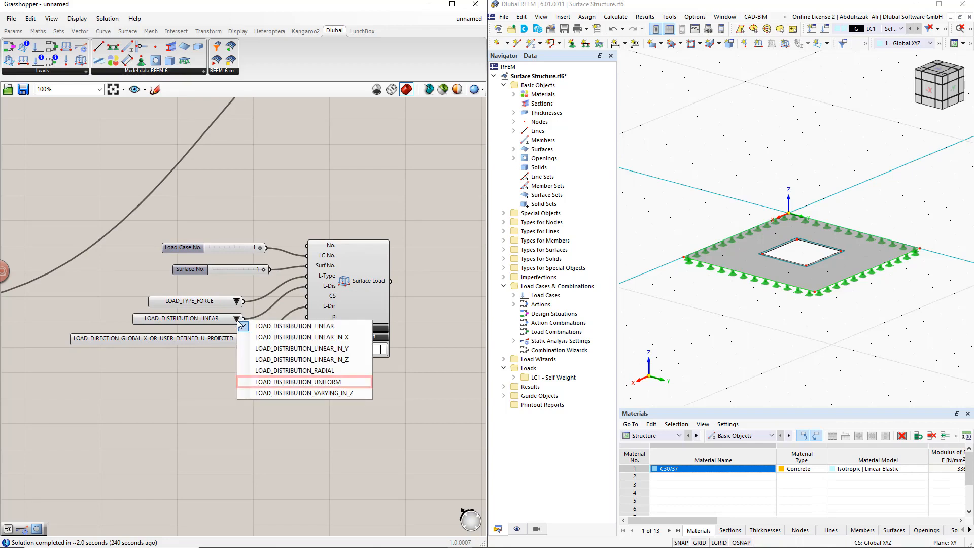
pyautogui.click(260, 382)
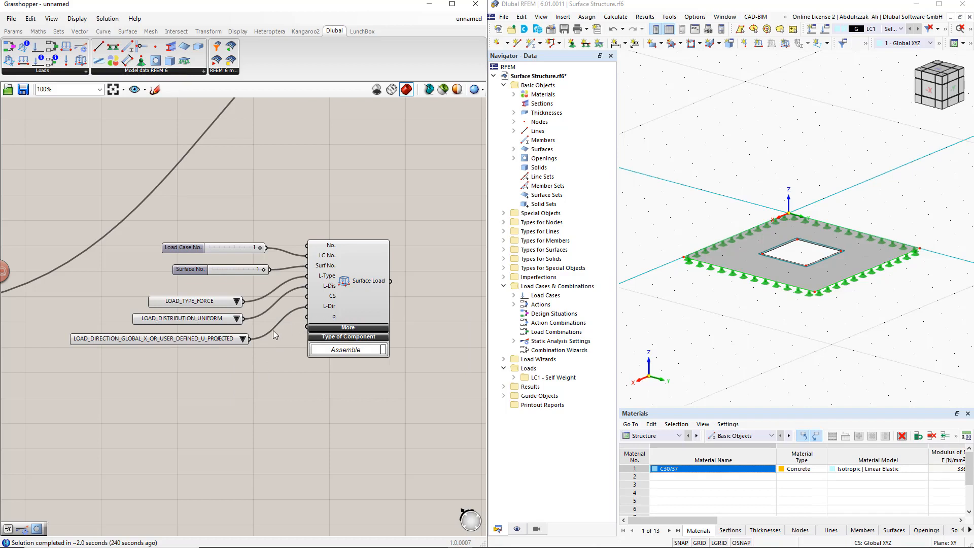
pyautogui.click(243, 338)
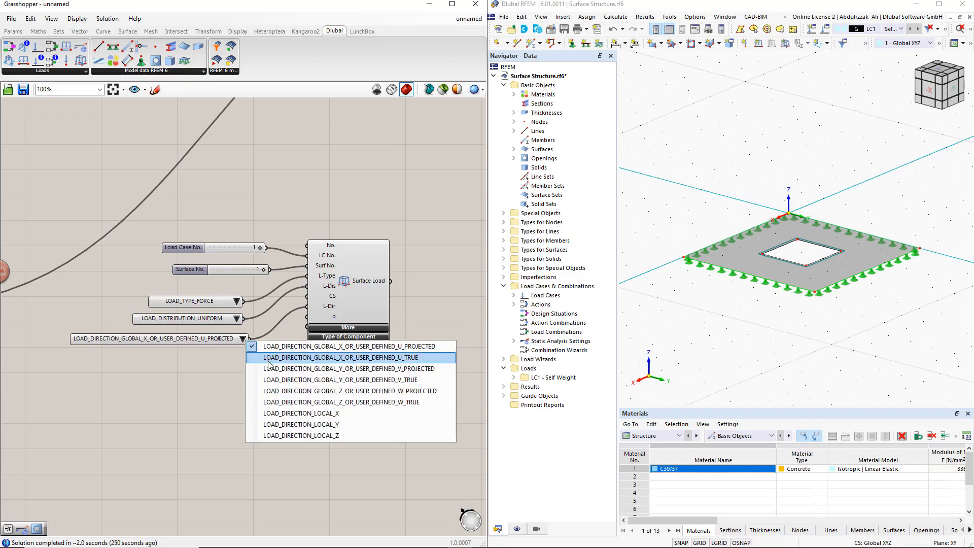
pyautogui.click(300, 402)
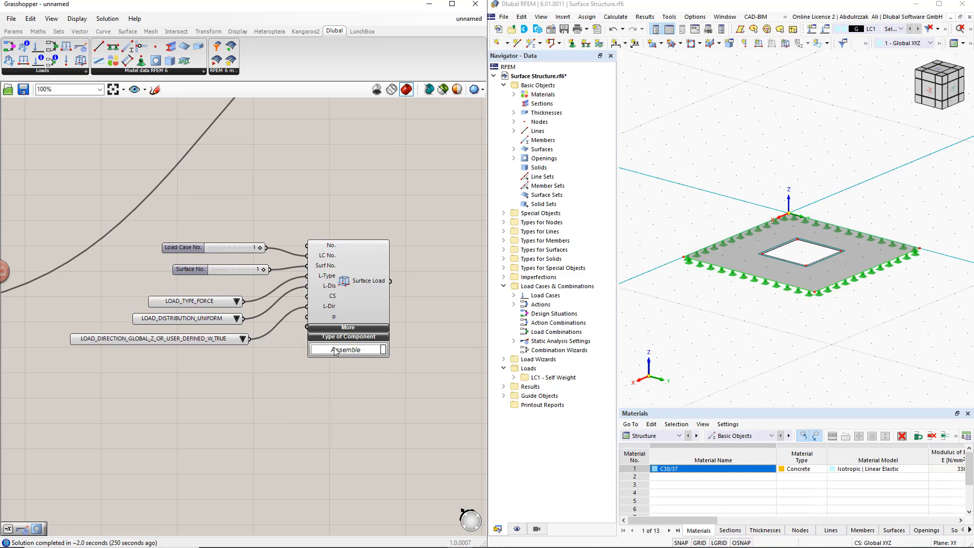
# - Shift the Surface Load component aside, add a number slider of 10000 below the value lists, and connect it to the p input
pyautogui.moveTo(339, 306); pyautogui.dragTo(378, 317)
pyautogui.click(318, 357)
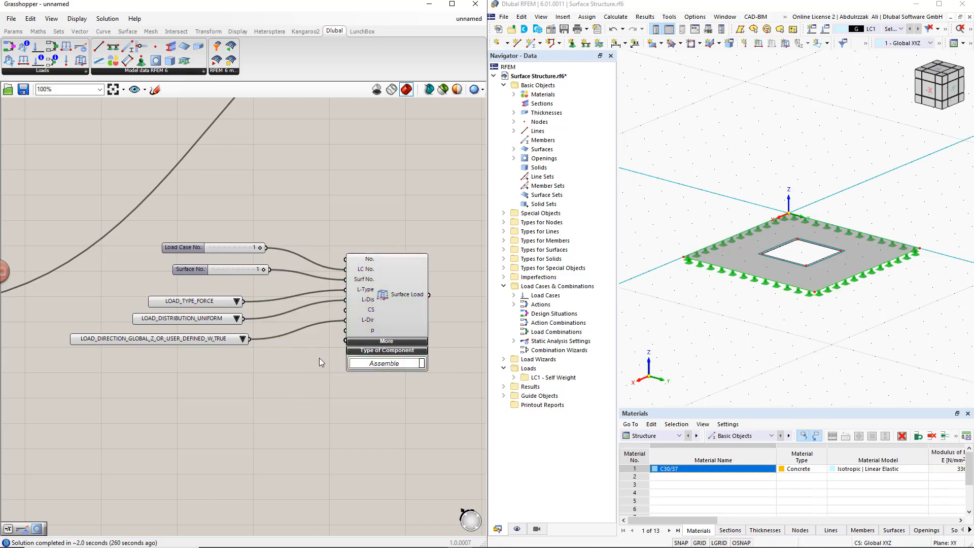
pyautogui.doubleClick(240, 370)
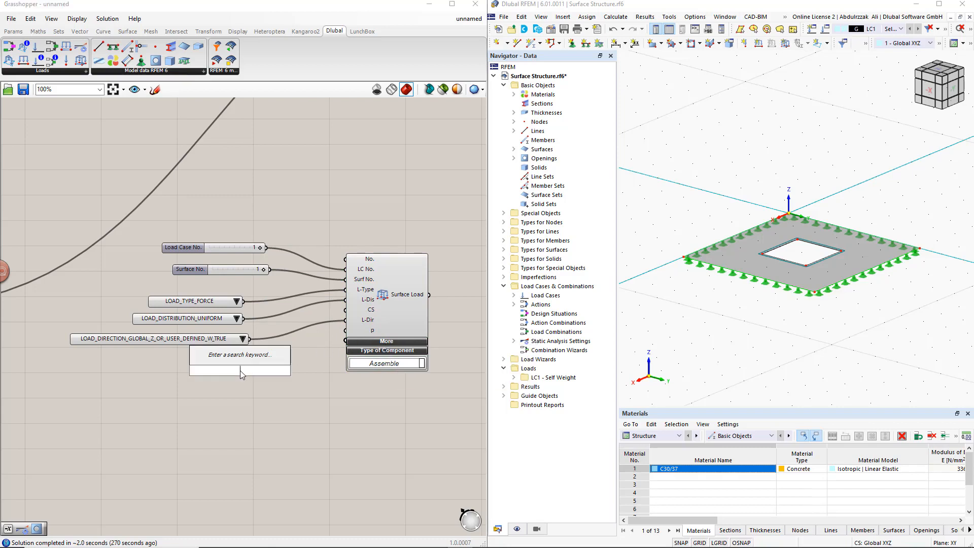
pyautogui.write('1')
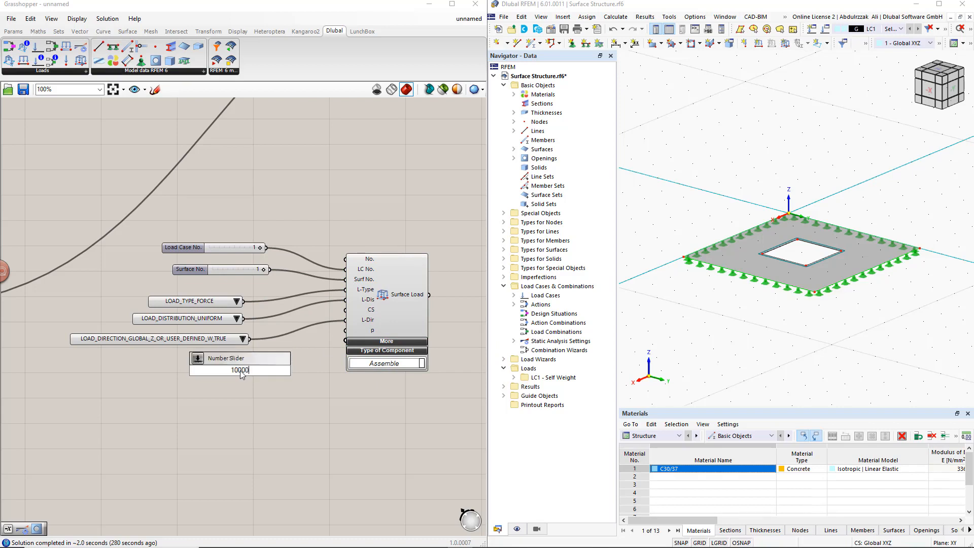
pyautogui.write('0000')
pyautogui.press('Return')
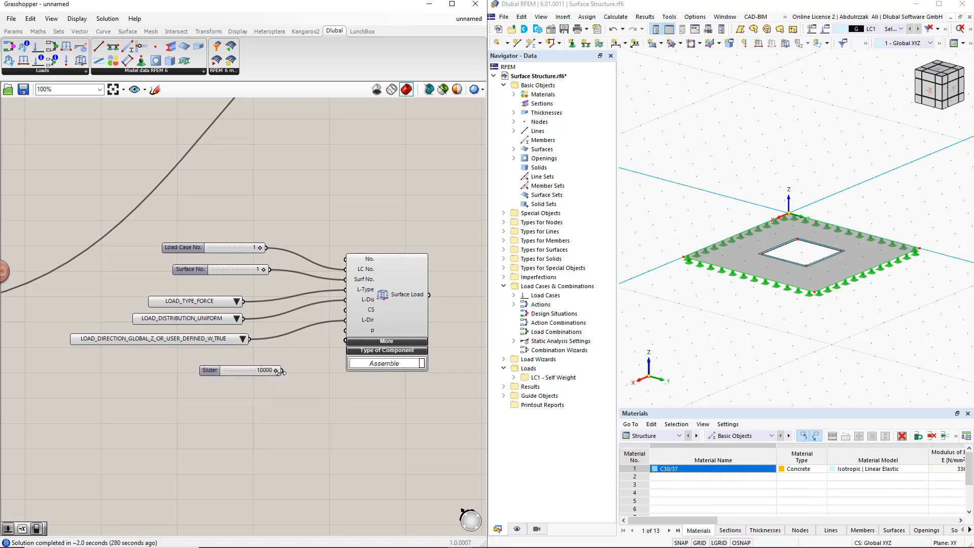
pyautogui.moveTo(282, 370); pyautogui.dragTo(340, 332)
# - Connect the Surface Load output to the Input of the RFEM export component and abort the external connection lock in RFEM
pyautogui.scroll(-3, 342, 332)
pyautogui.moveTo(445, 314); pyautogui.dragTo(359, 385, button='right')
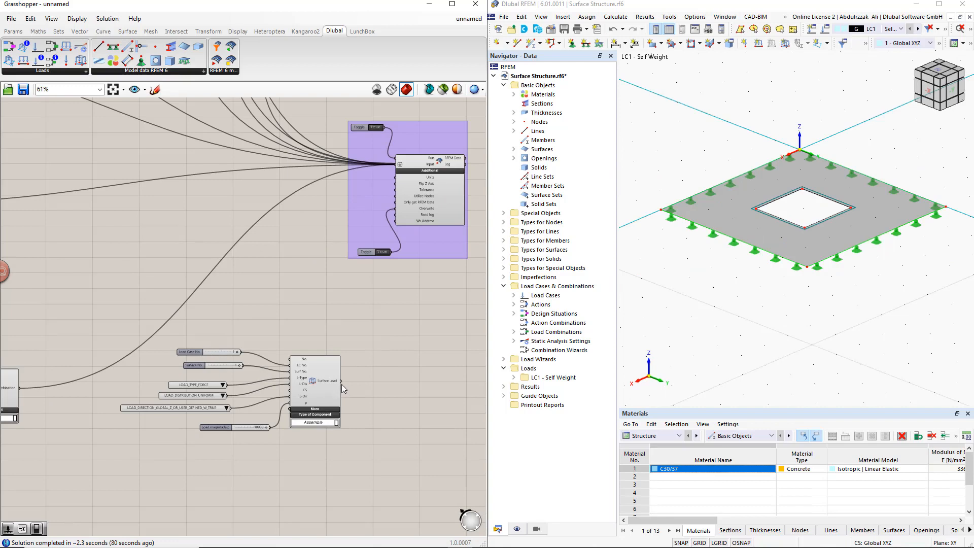
pyautogui.keyDown('shift'); pyautogui.moveTo(342, 380); pyautogui.dragTo(396, 171); pyautogui.keyUp('shift')
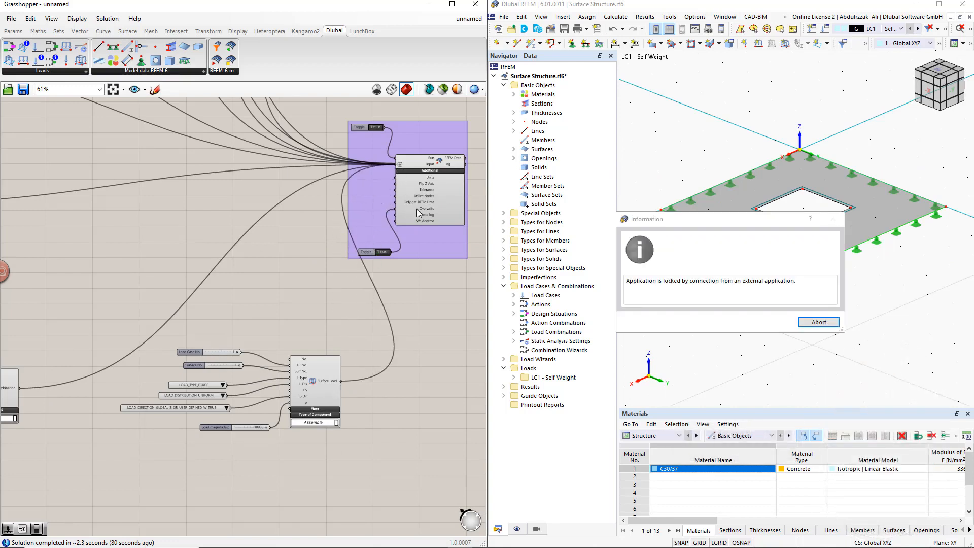
pyautogui.click(812, 323)
pyautogui.click(810, 324)
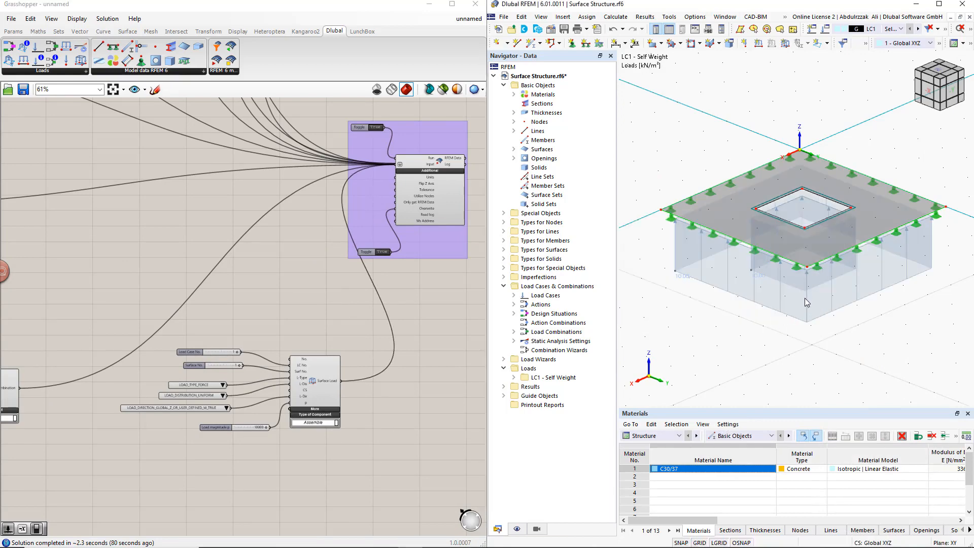
# - Apply the expression -x to the Surface Load component's p input and abort the external connection lock in RFEM
pyautogui.scroll(2, 309, 423)
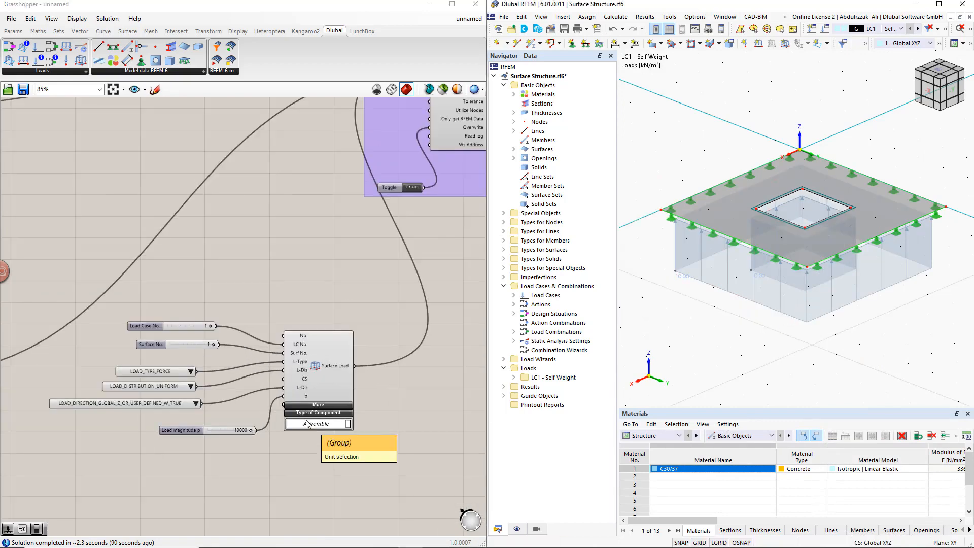
pyautogui.rightClick(306, 402)
pyautogui.moveTo(355, 453)
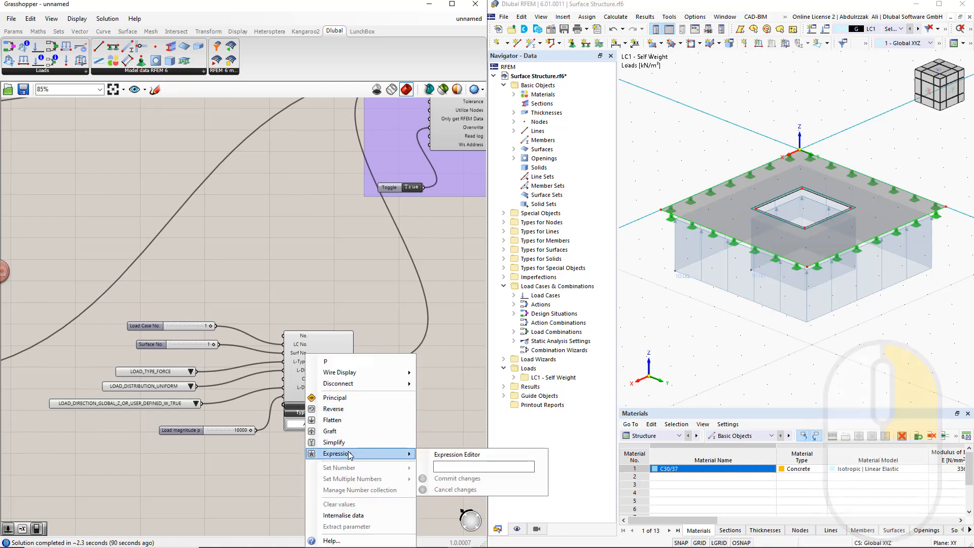
pyautogui.click(455, 467)
pyautogui.write('-x')
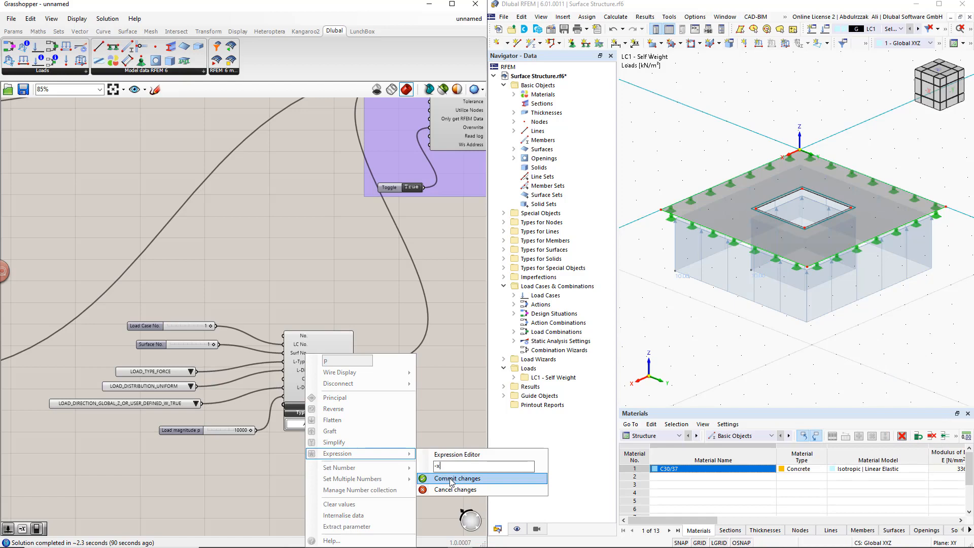
pyautogui.click(449, 477)
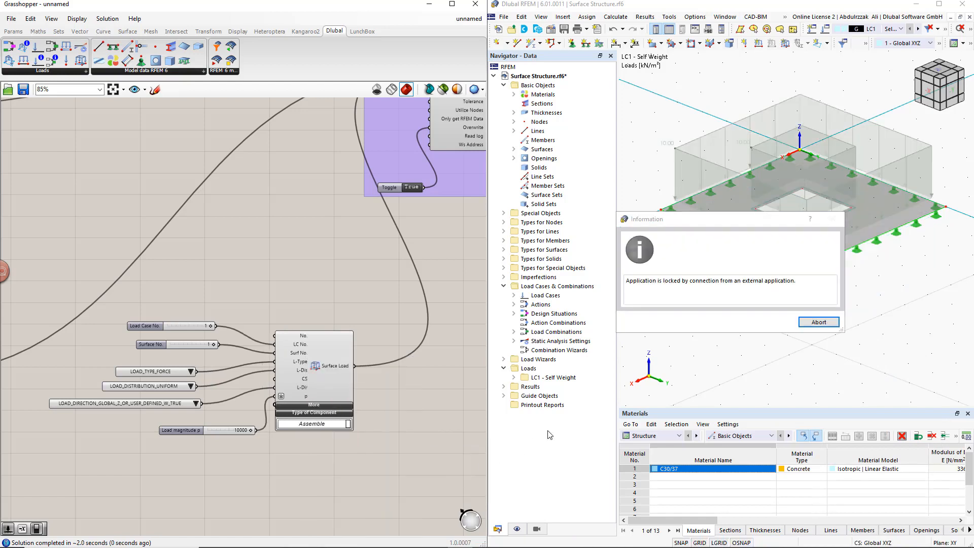
pyautogui.click(817, 322)
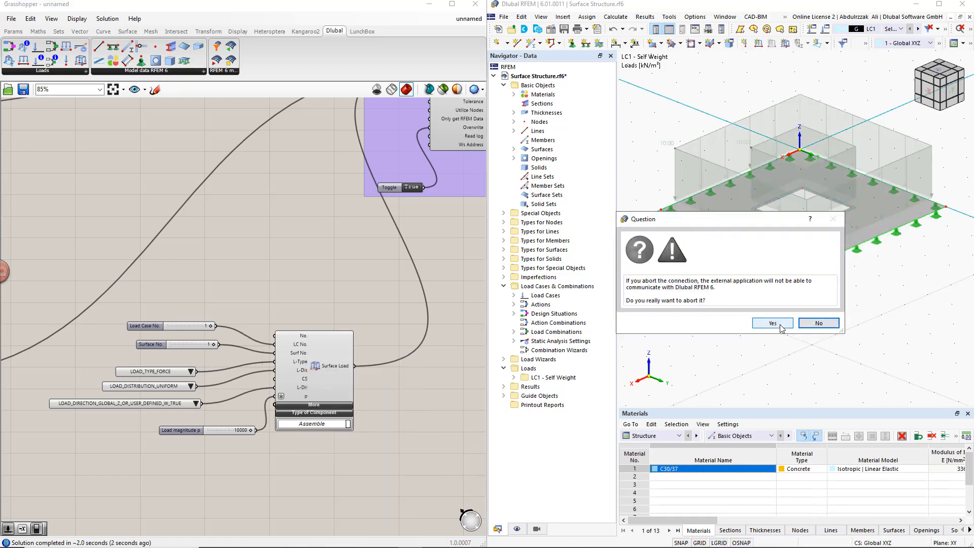
pyautogui.click(776, 326)
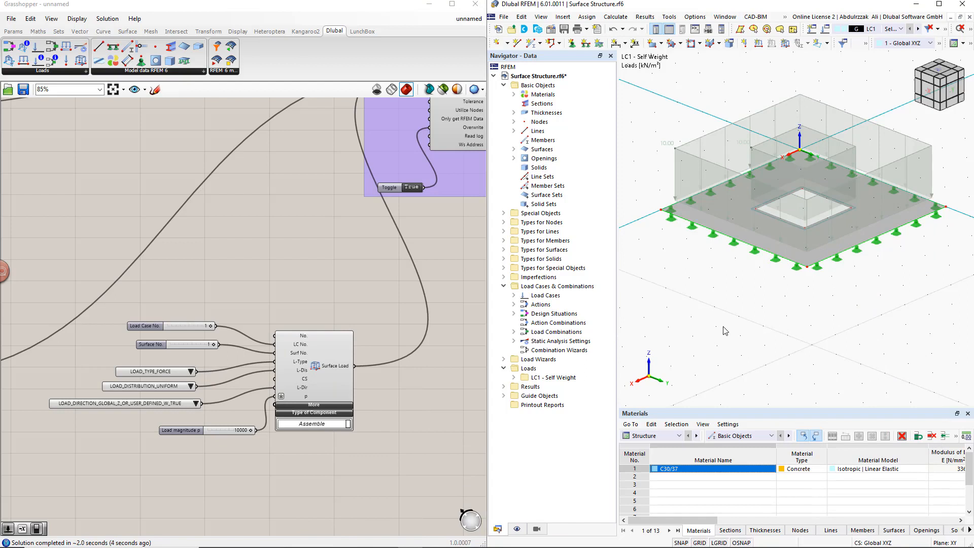